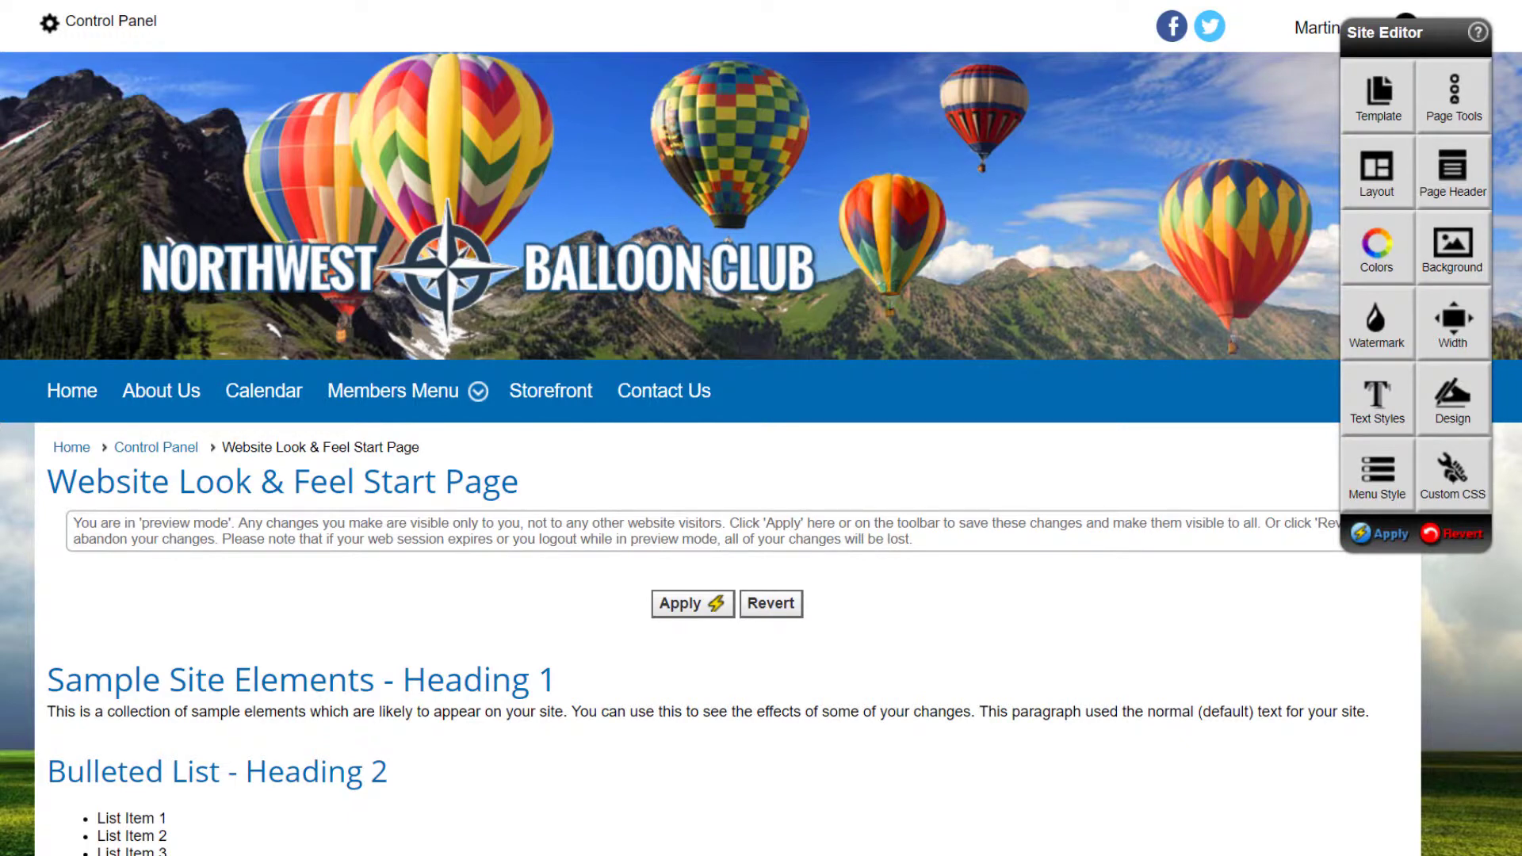
Look over the sample headings, lists and text on the Website Look & Feel Start Page.
scroll(761, 428, "down", 5)
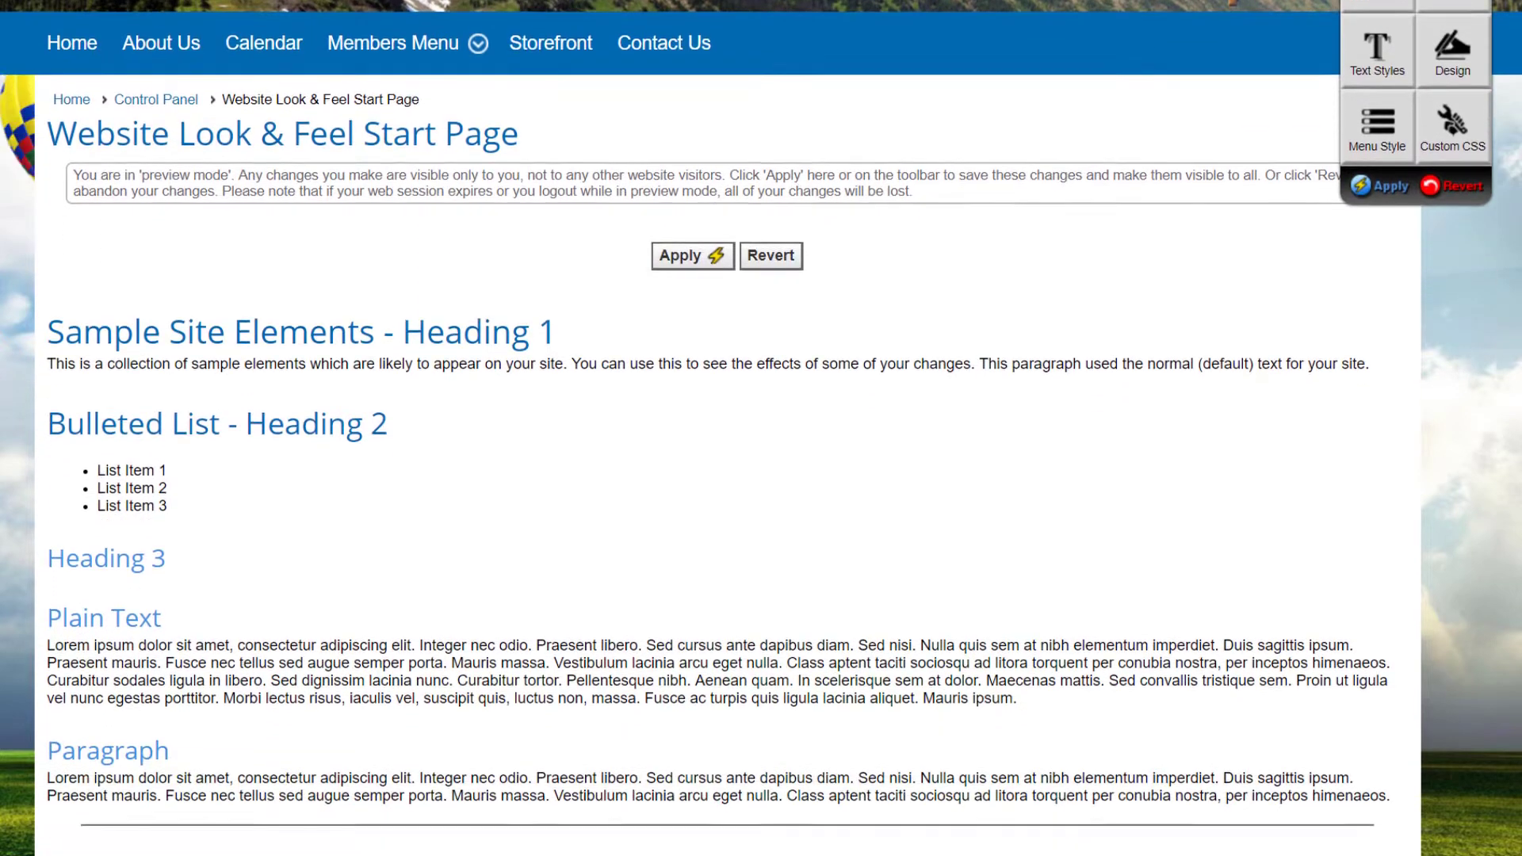
scroll(760, 428, "down", 1)
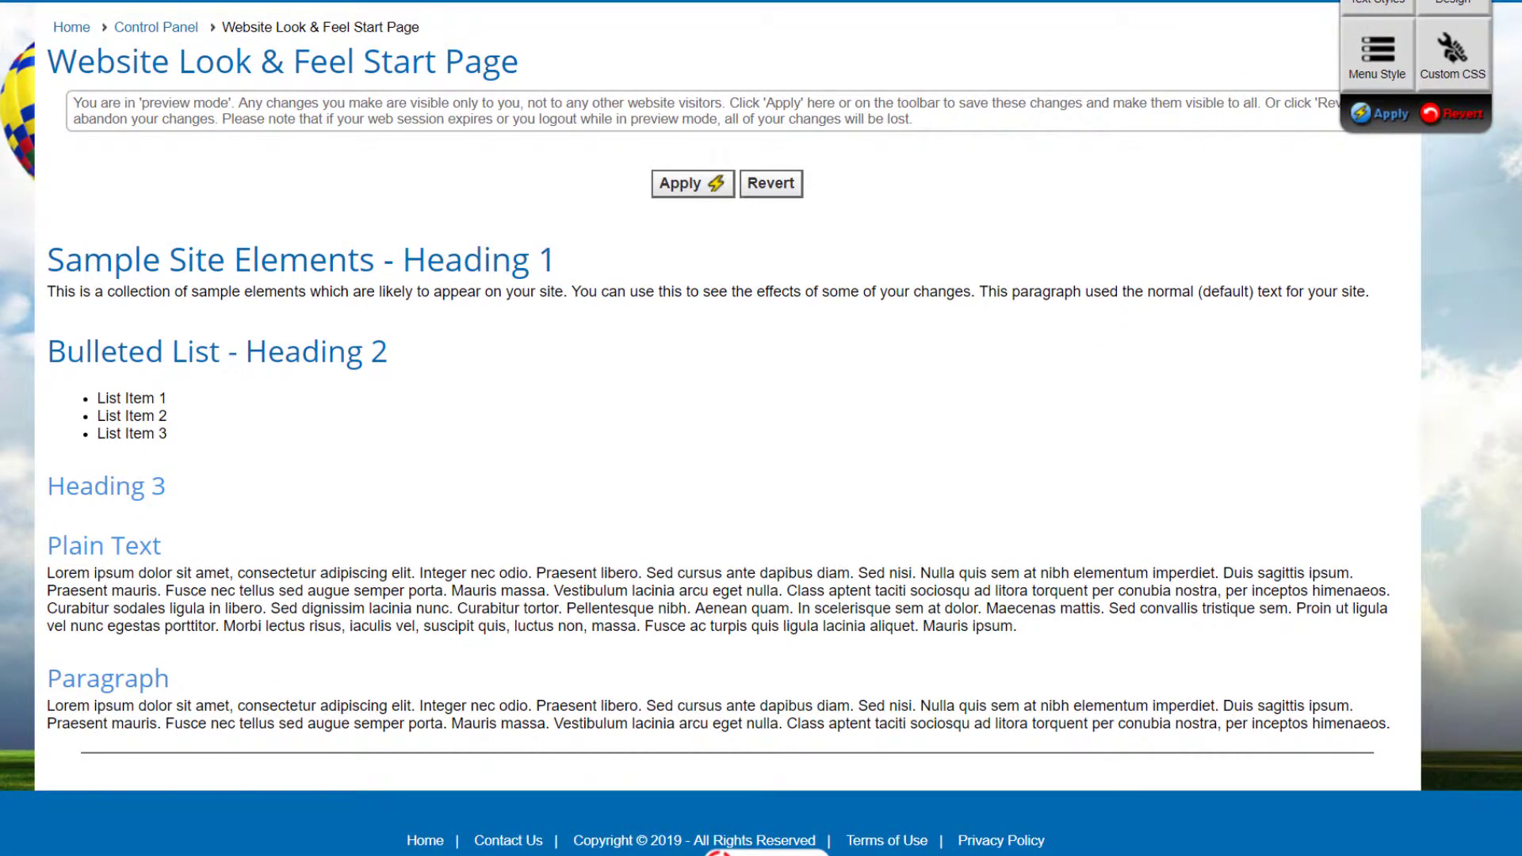
scroll(760, 428, "up", 2)
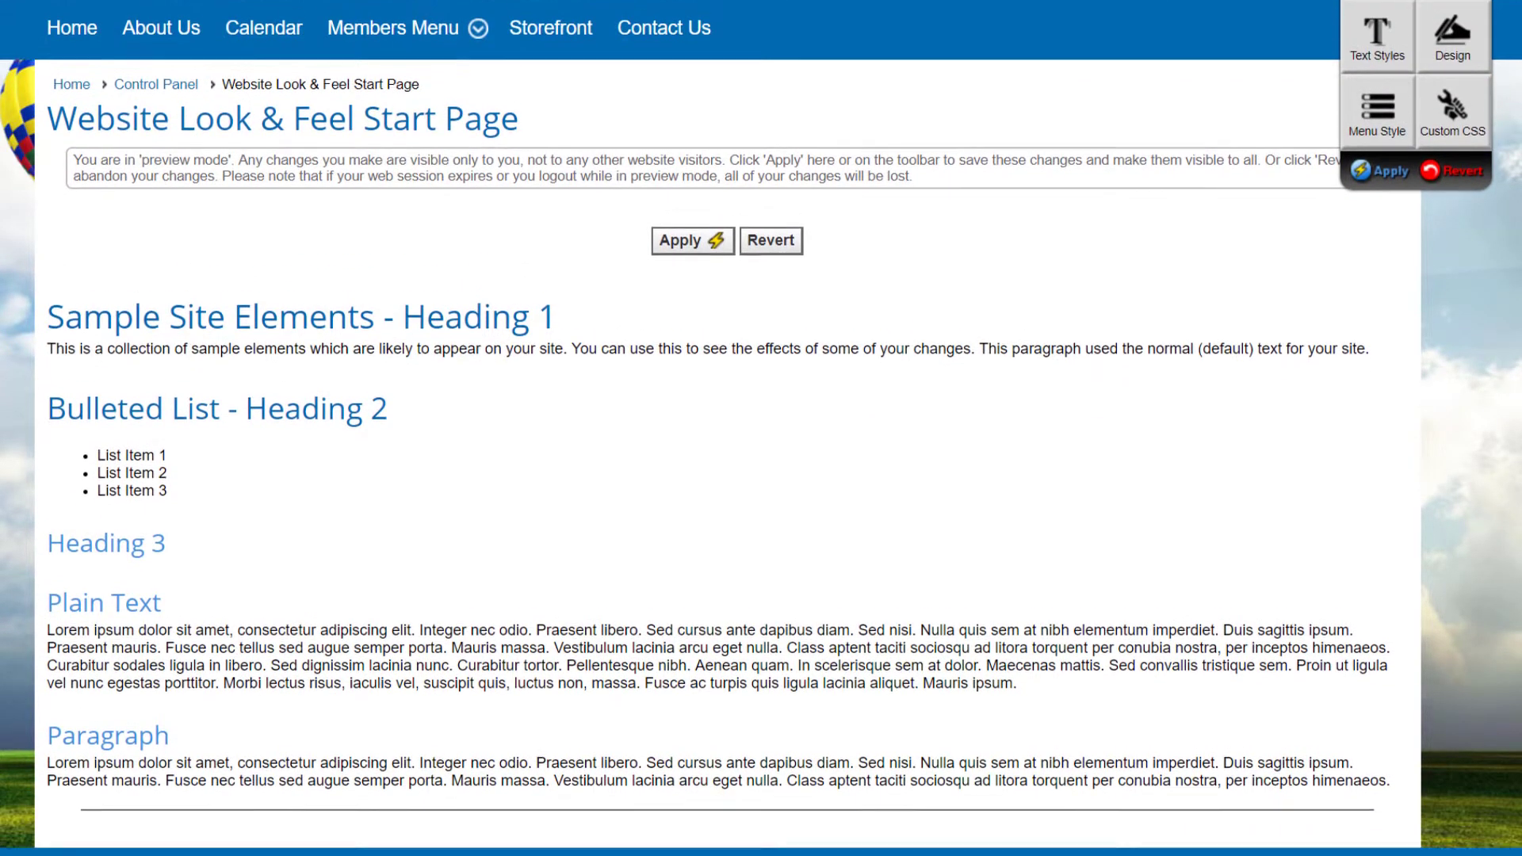
scroll(761, 428, "up", 3)
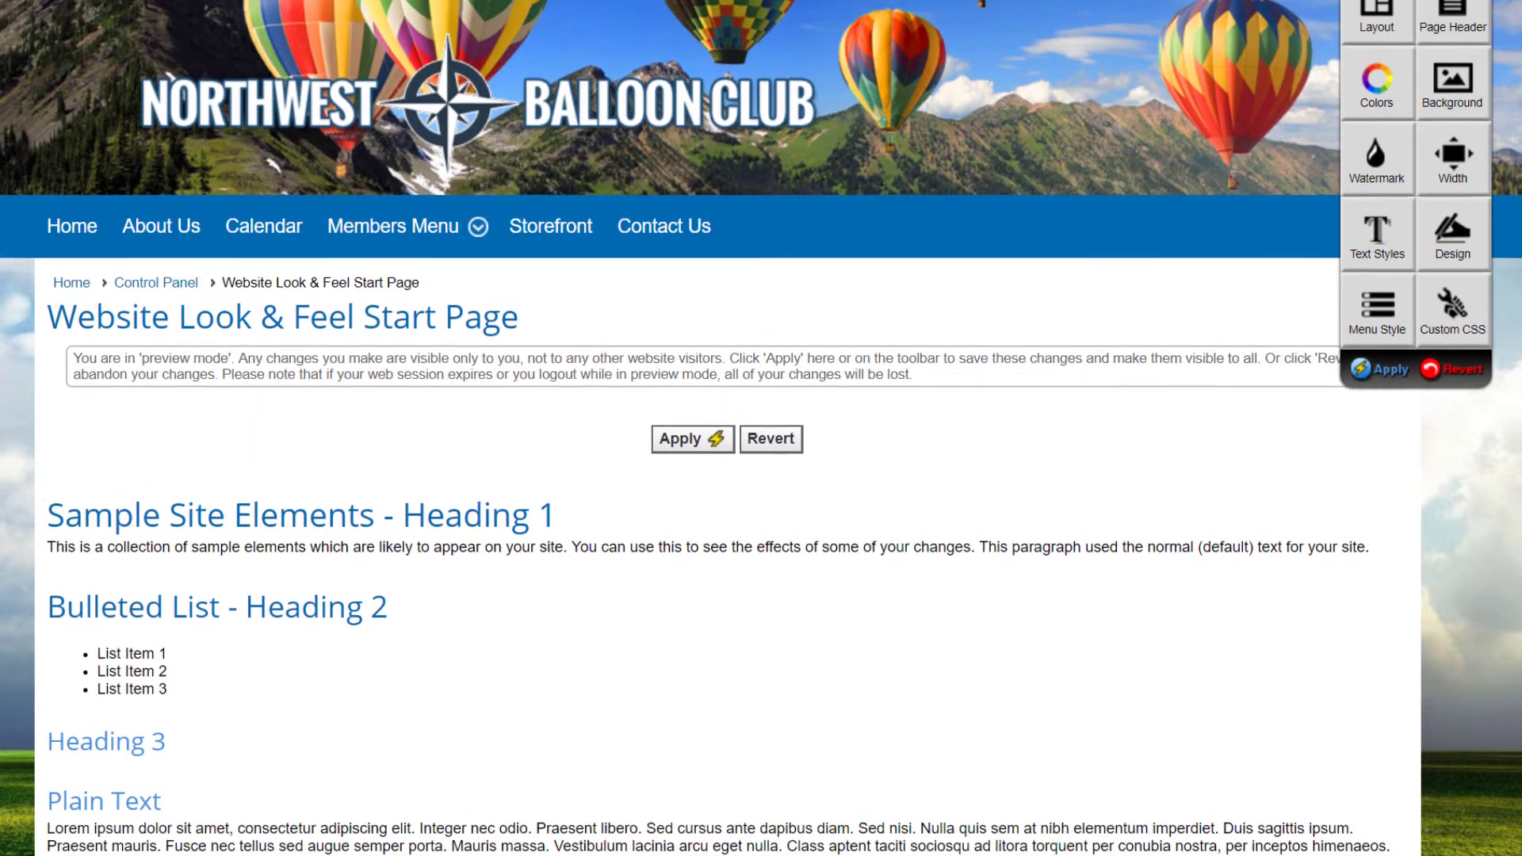
scroll(761, 428, "up", 1)
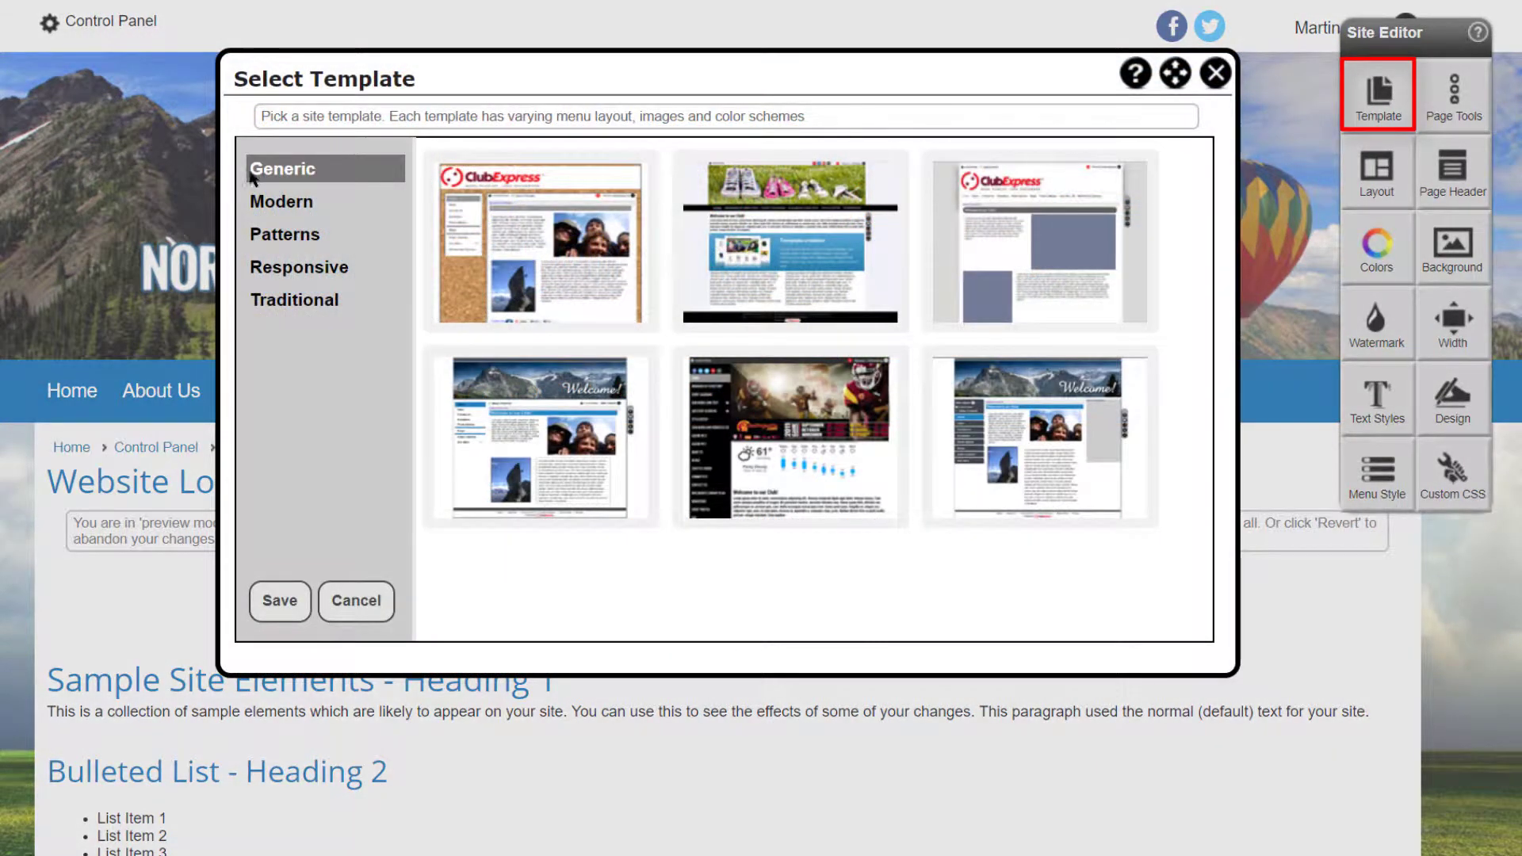
Browse the Modern, Patterns, Responsive and Traditional templates, and try the dark Generic template with the vertical side menu.
left_click(275, 207)
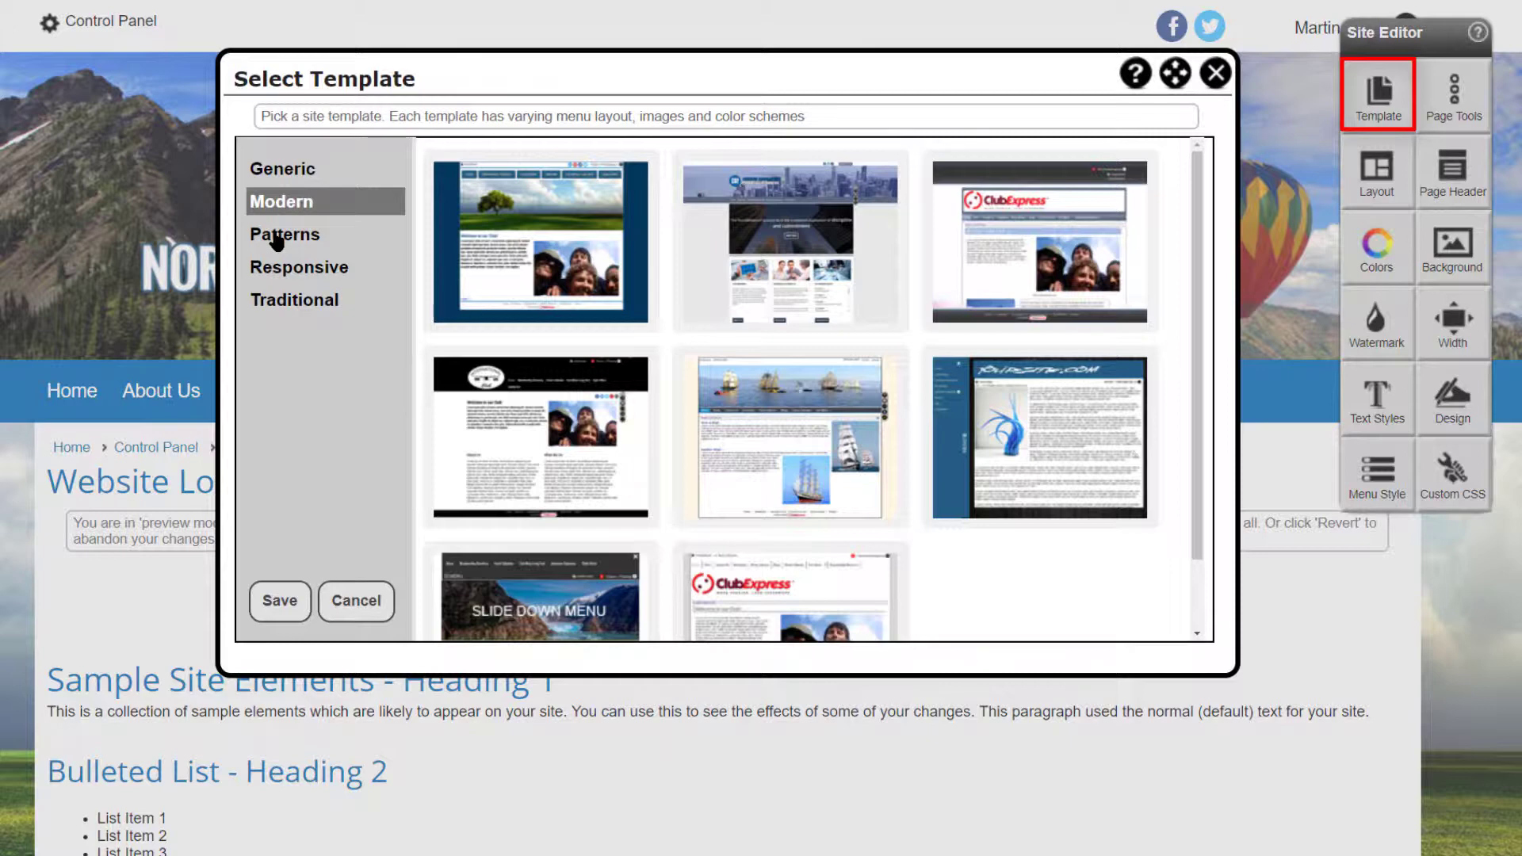
left_click(276, 237)
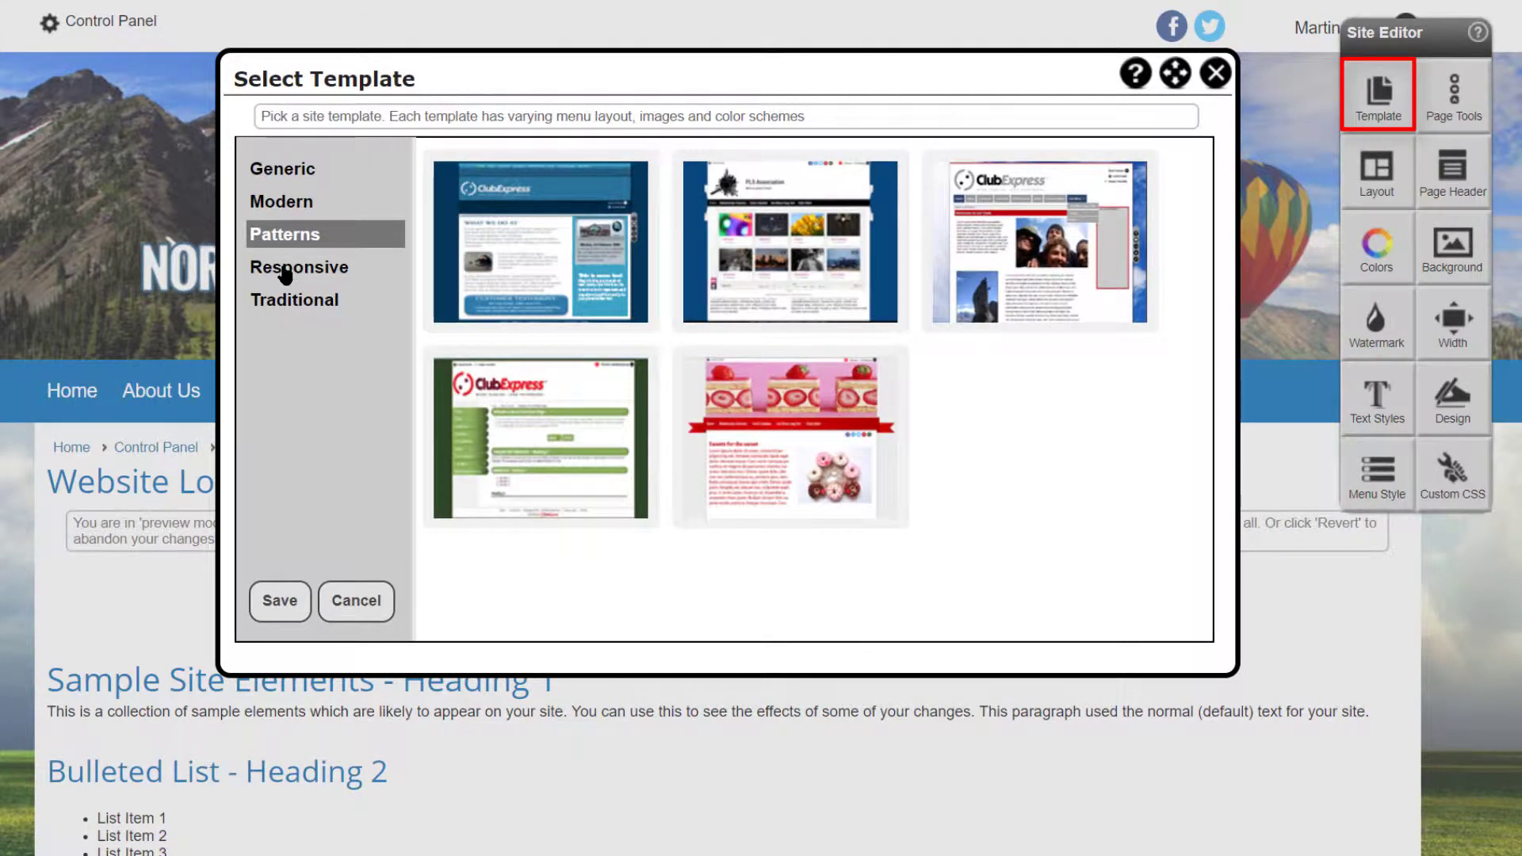
left_click(285, 273)
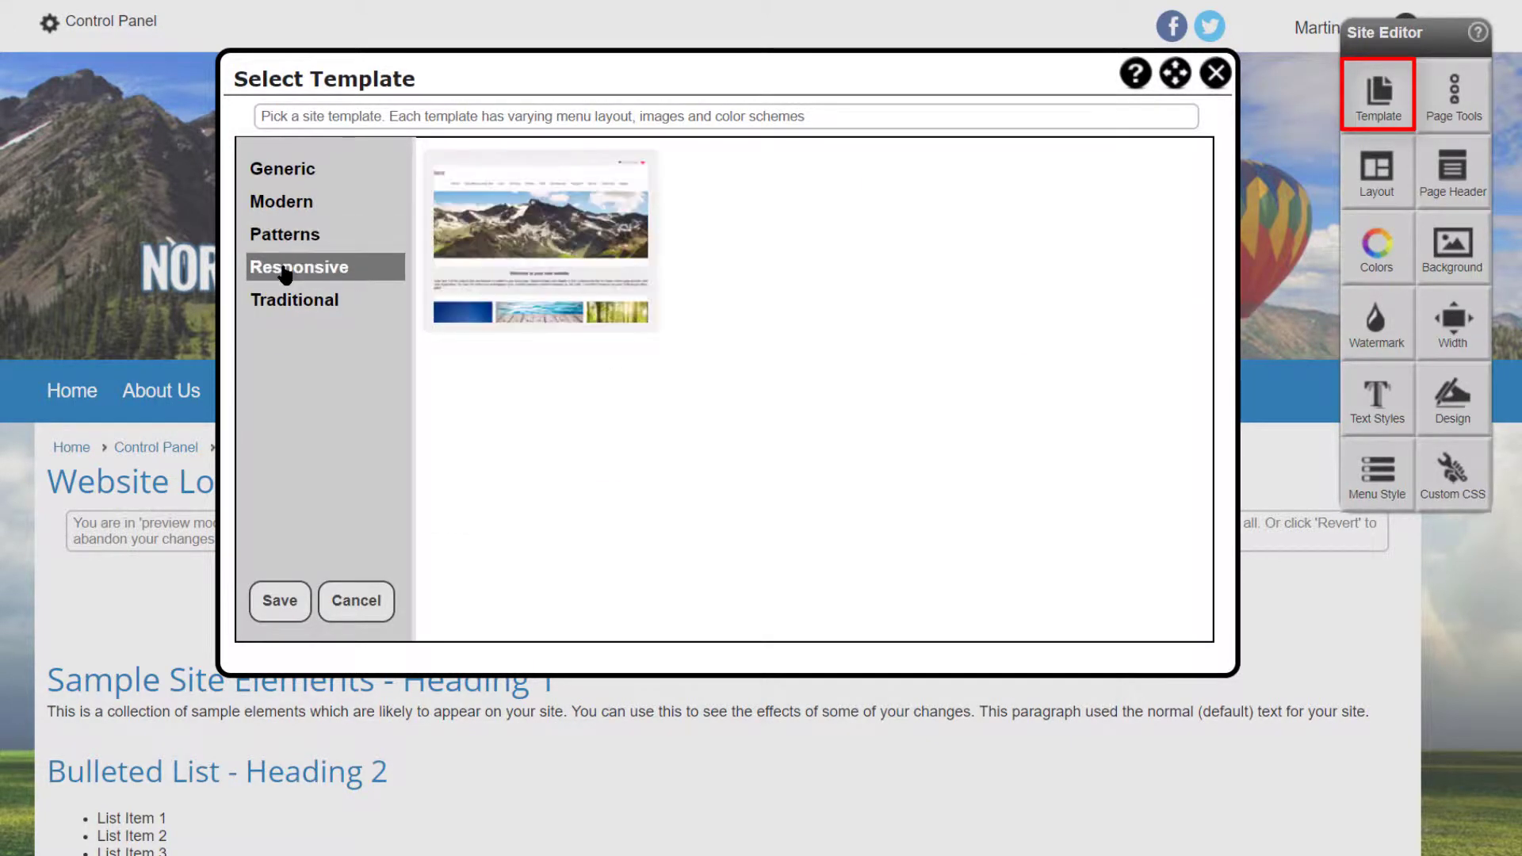
left_click(289, 309)
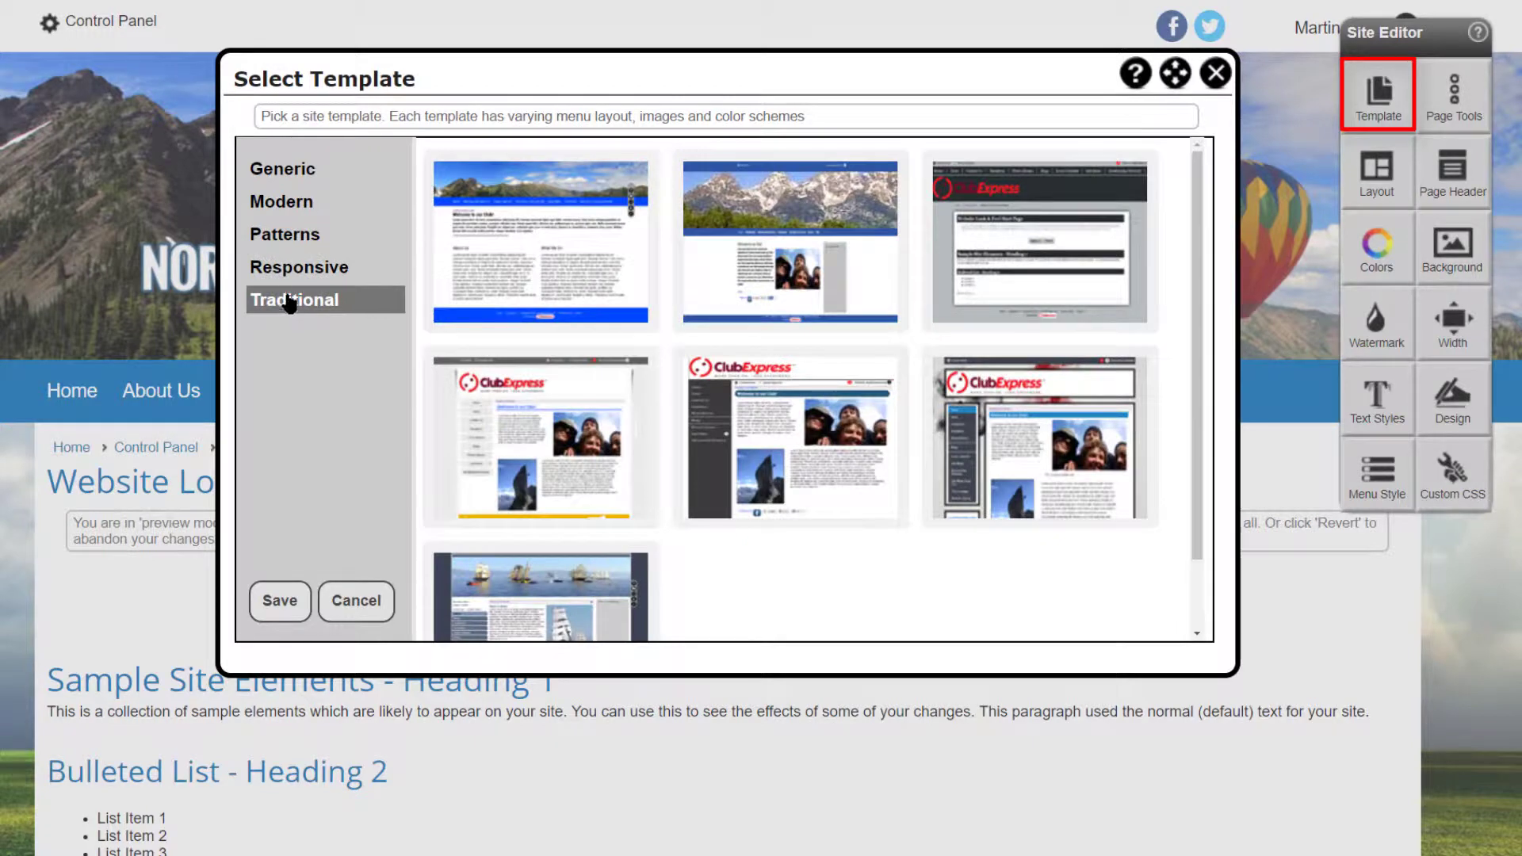
left_click(290, 176)
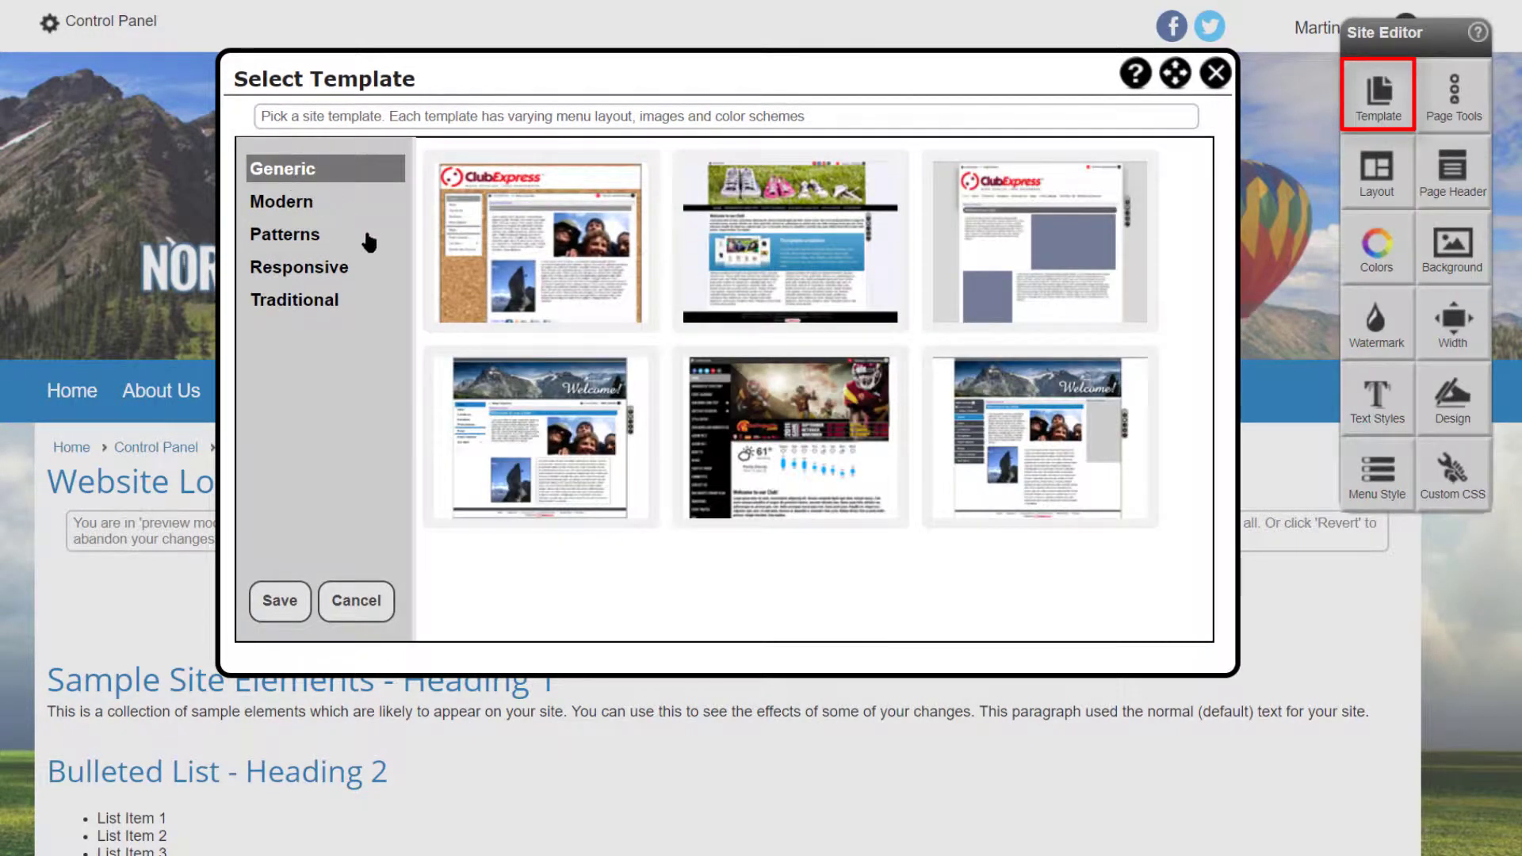
left_click(768, 397)
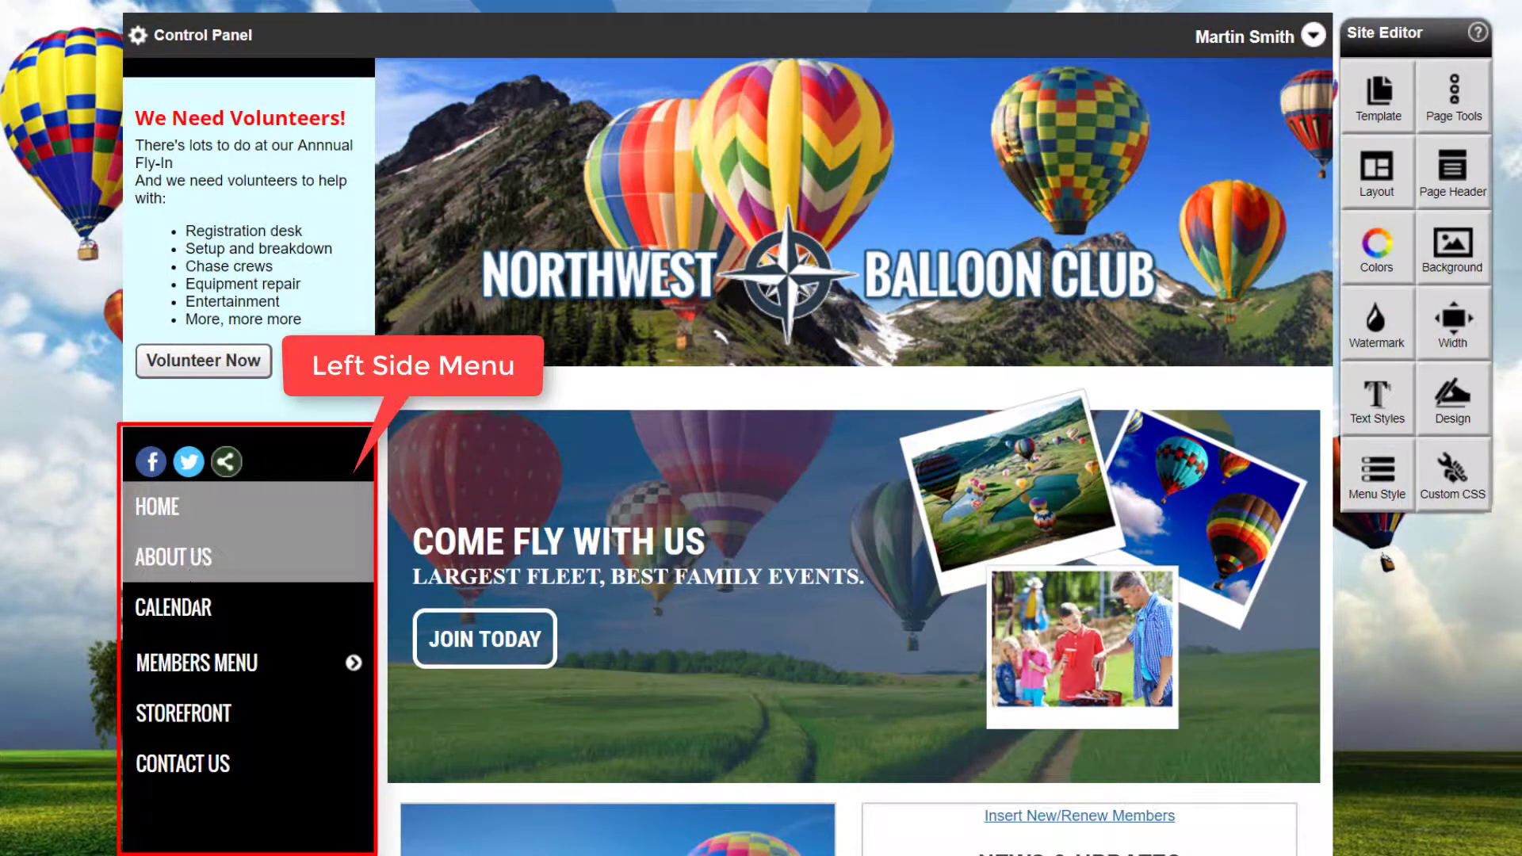
left_click(190, 606)
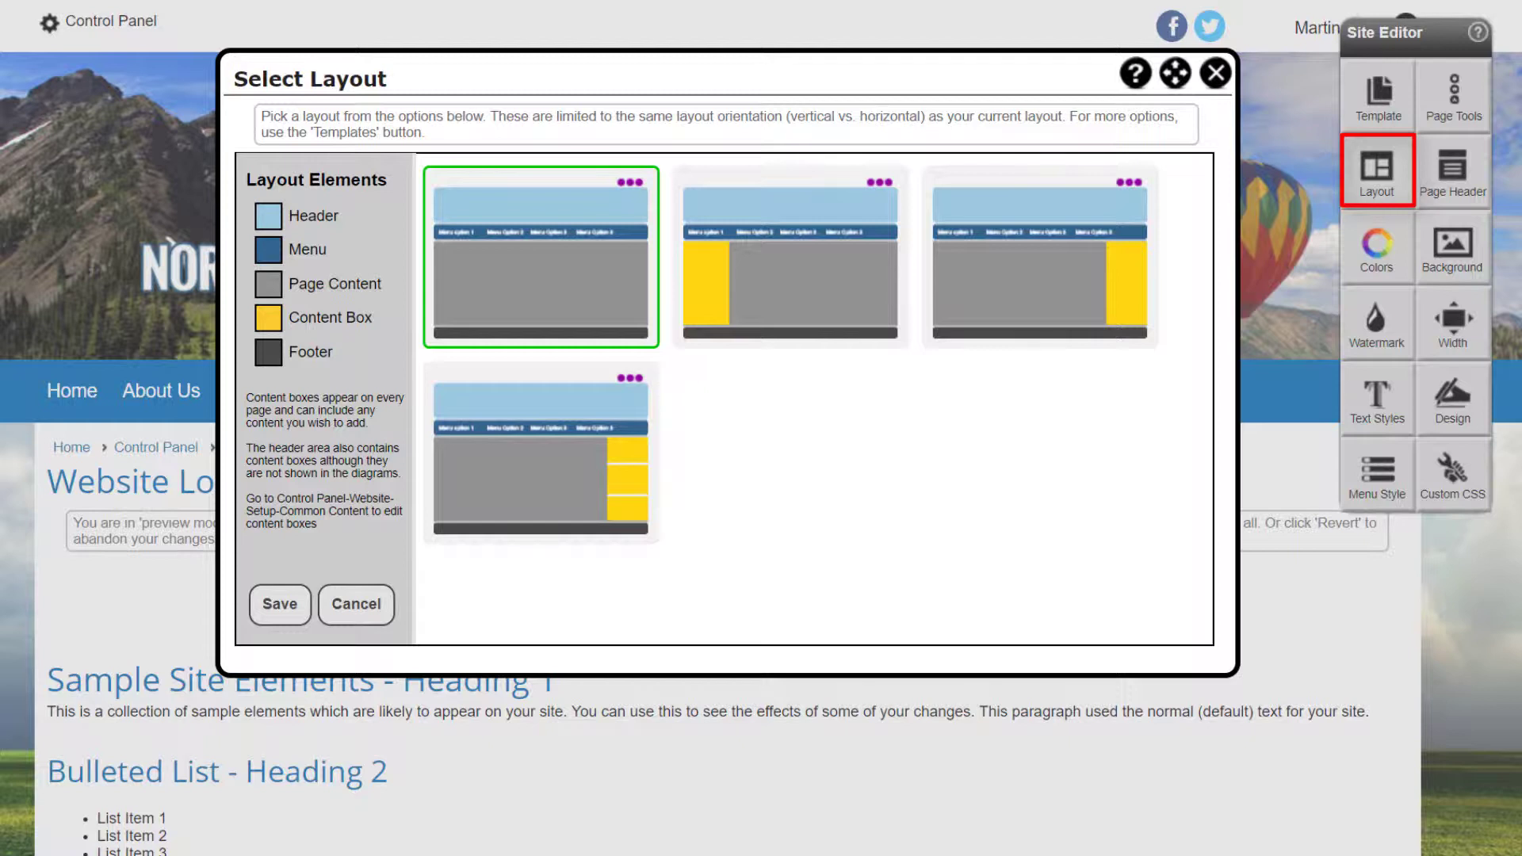
Save the layout with three stacked content boxes beside the page content, and view it on the home page.
left_click(619, 492)
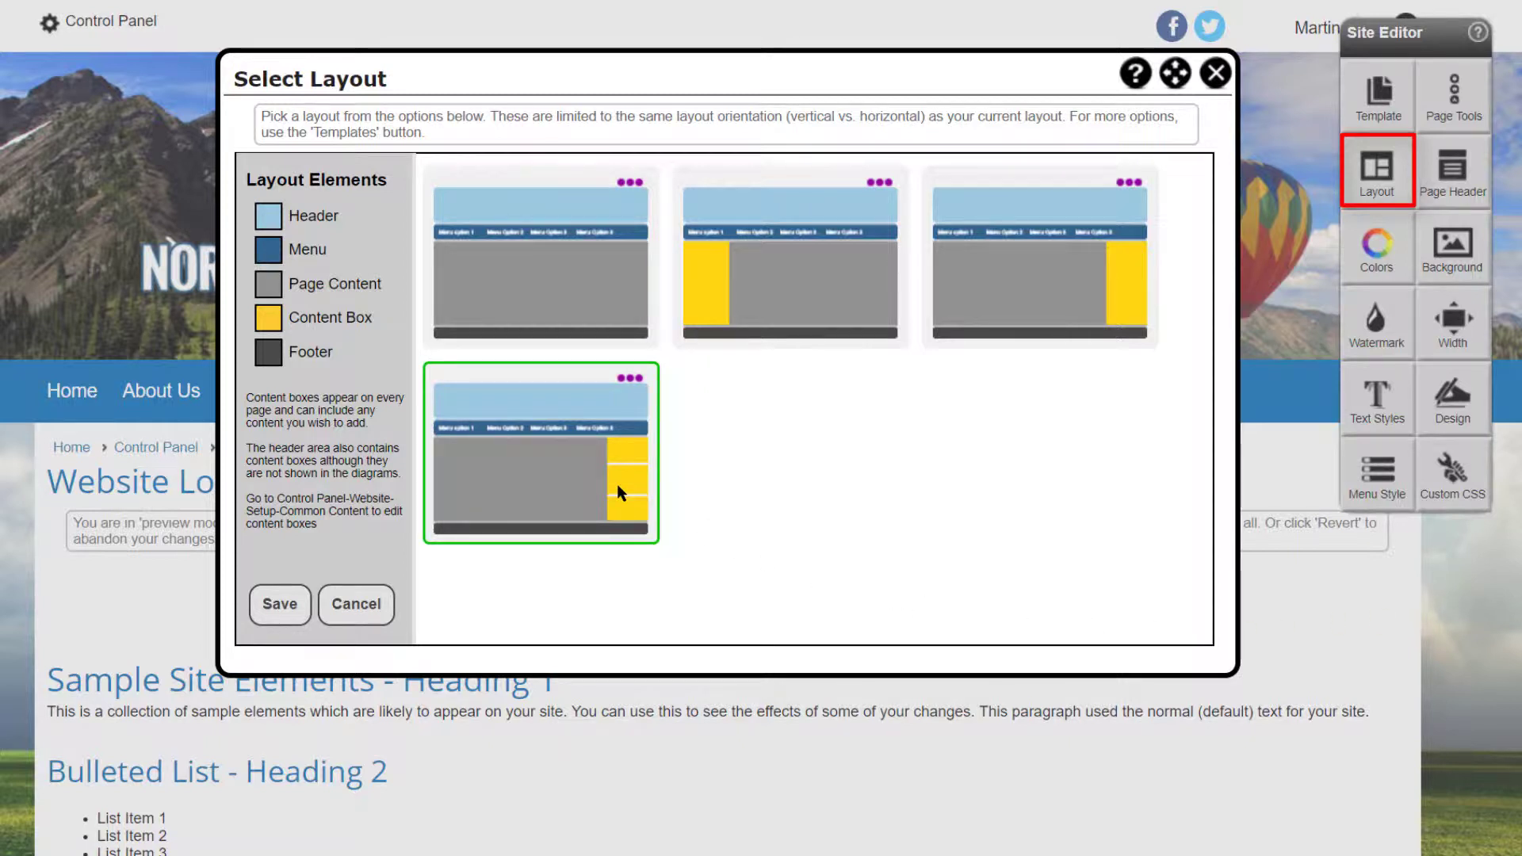
left_click(280, 606)
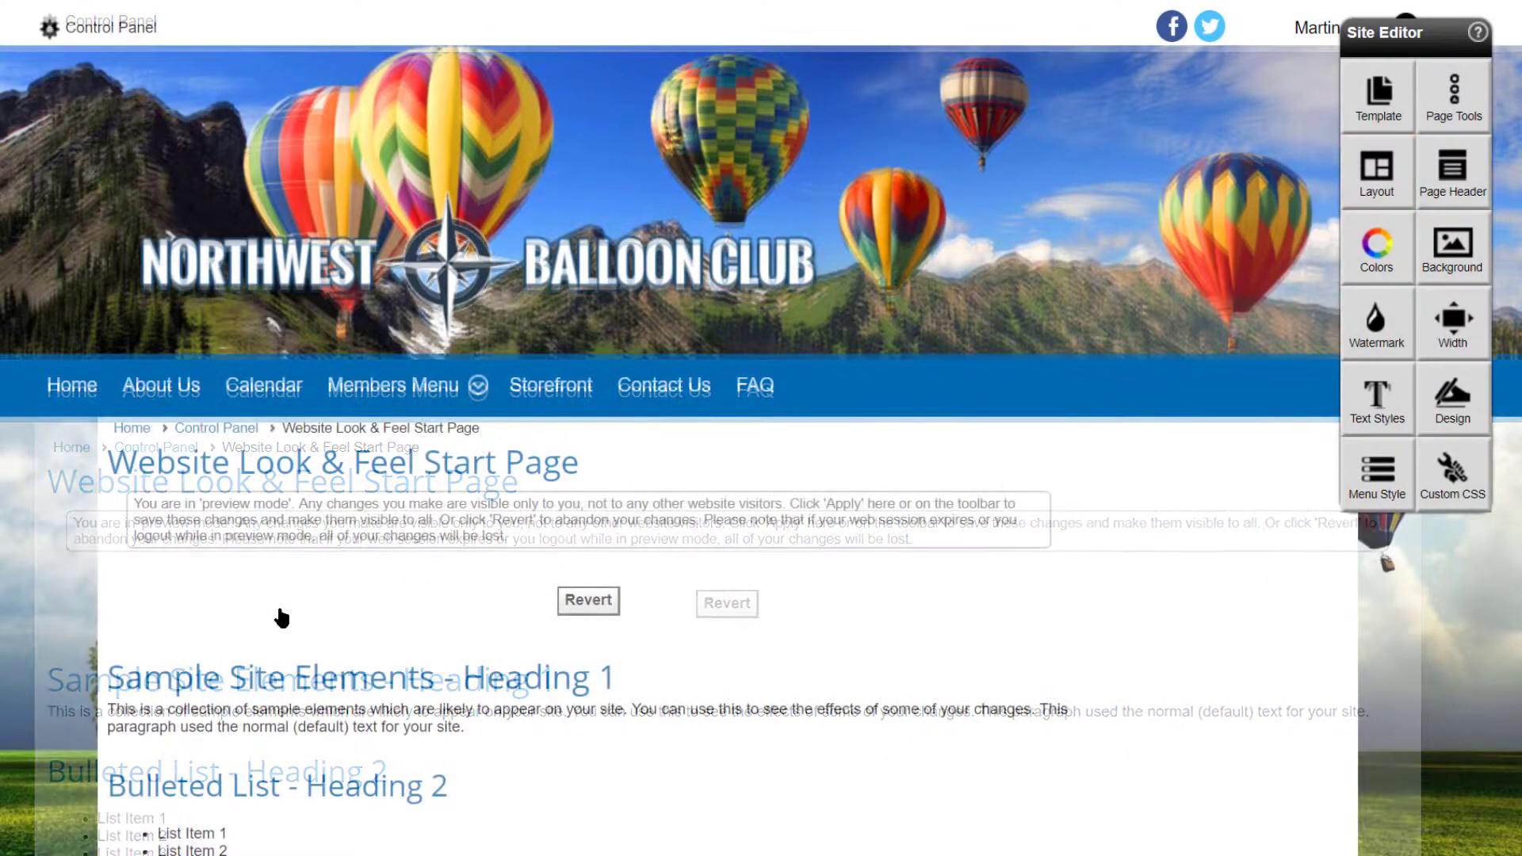
left_click(131, 429)
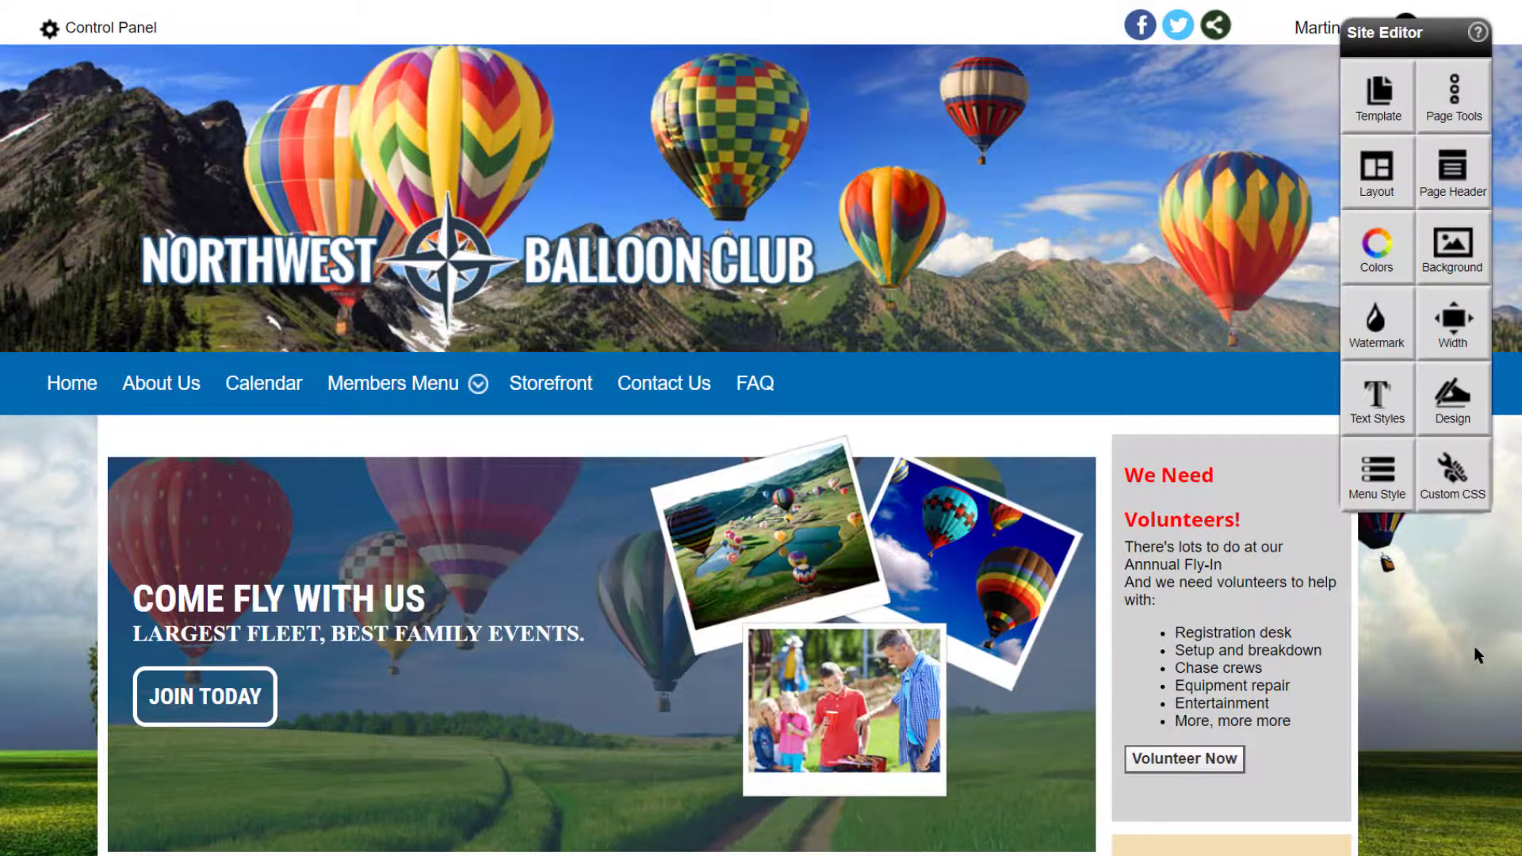
scroll(1474, 648, "down", 3)
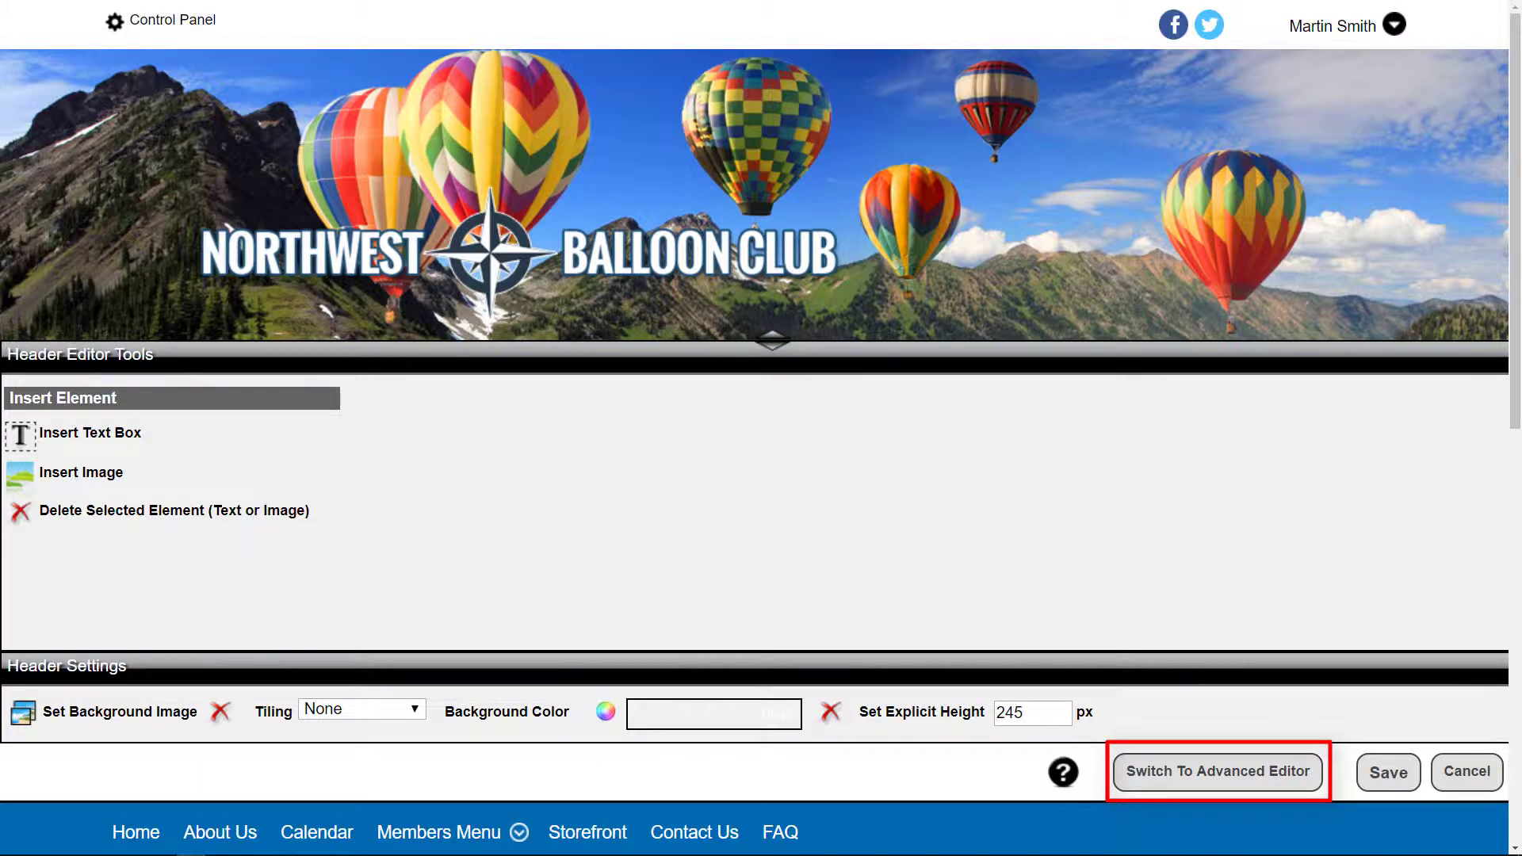
View the page header in the advanced editor and return to the simple editor.
left_click(1172, 775)
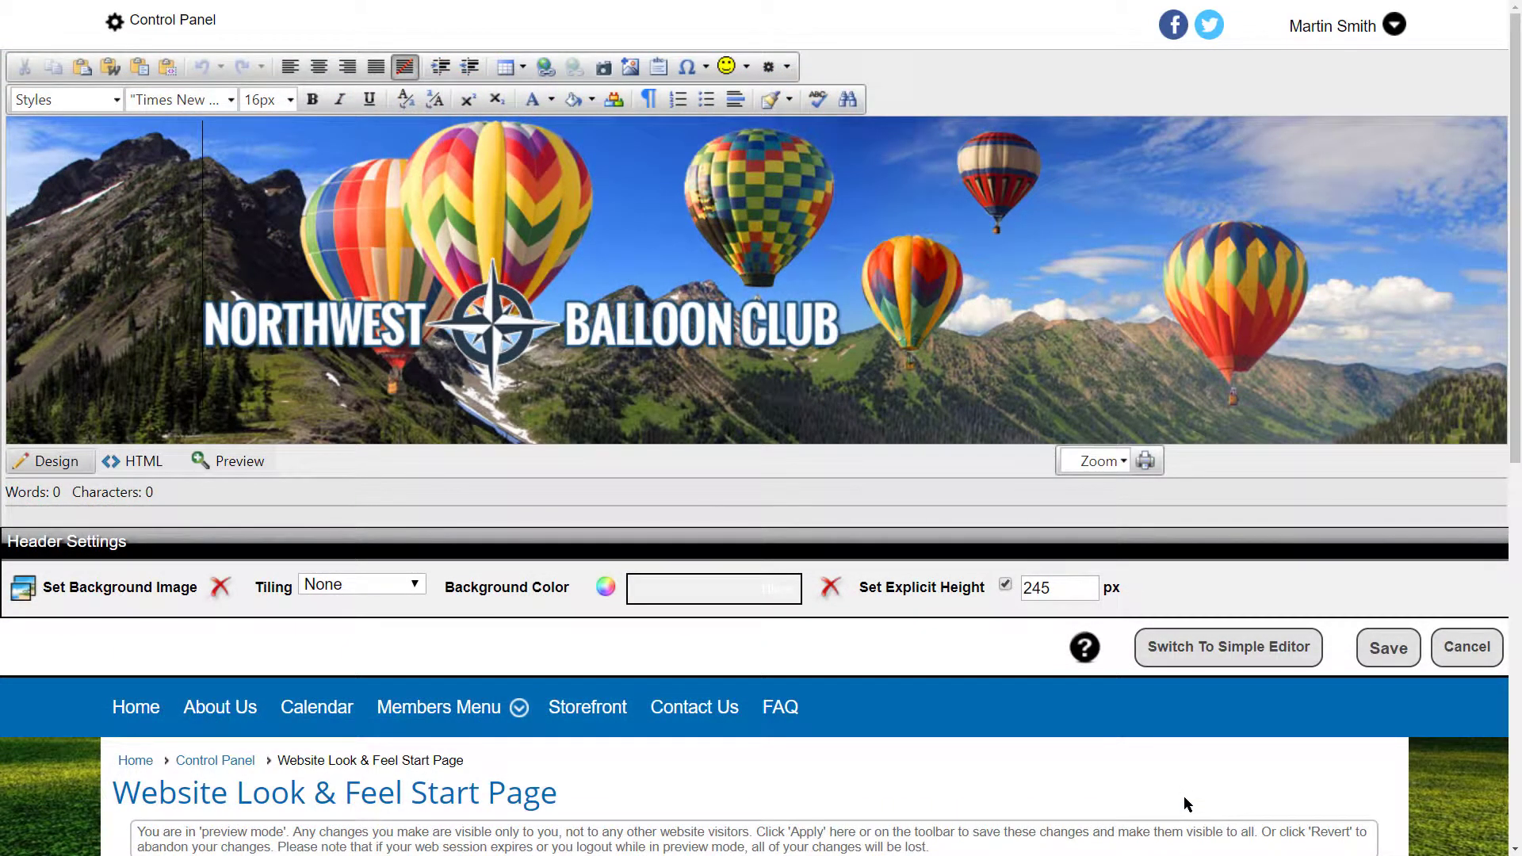
left_click(1251, 651)
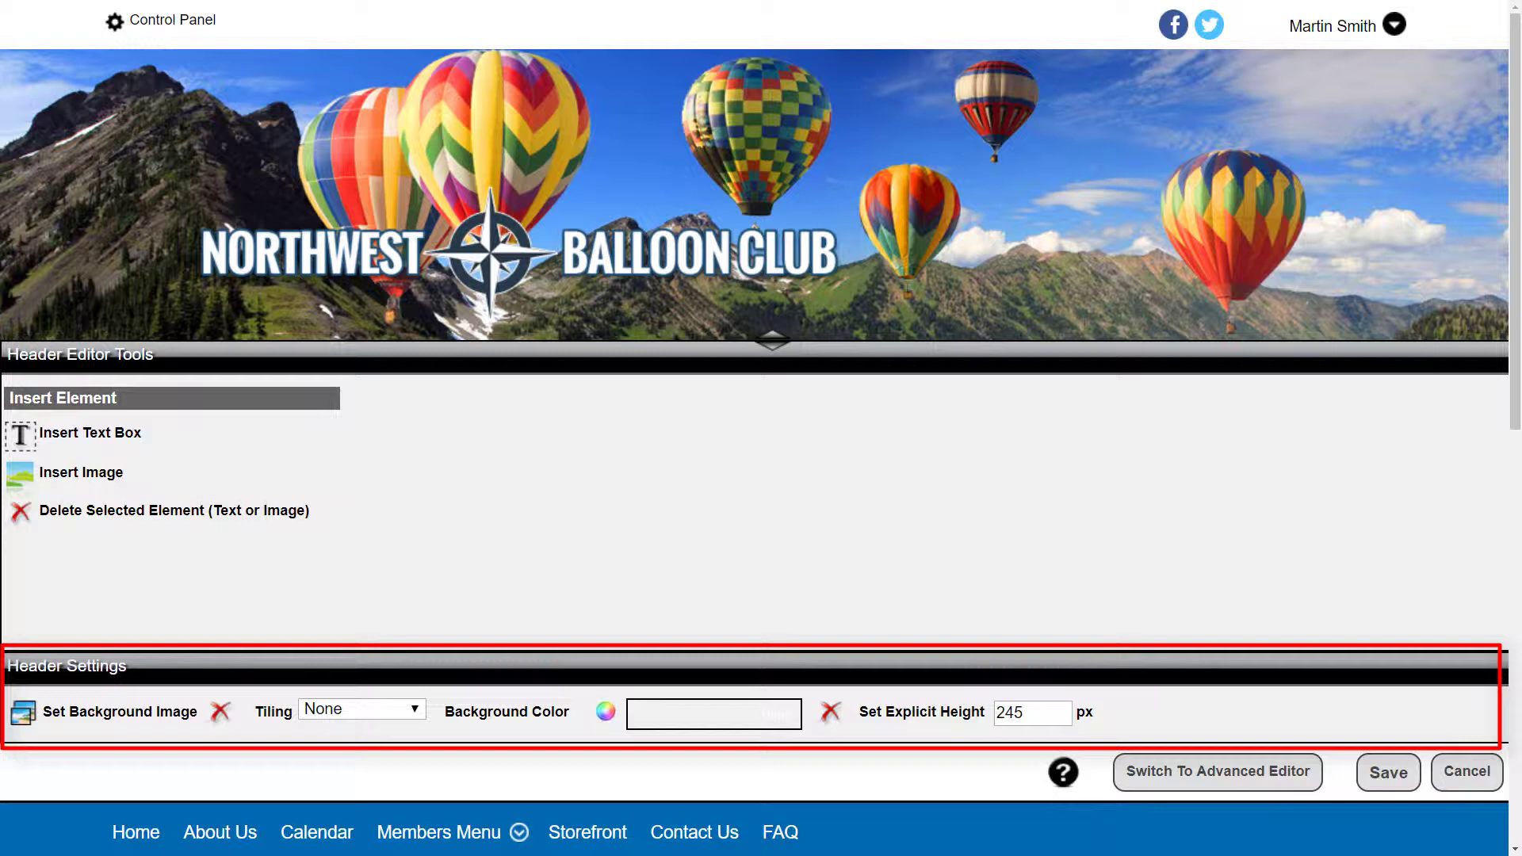
Set the header's background image to head_background.jpg.
left_click(83, 714)
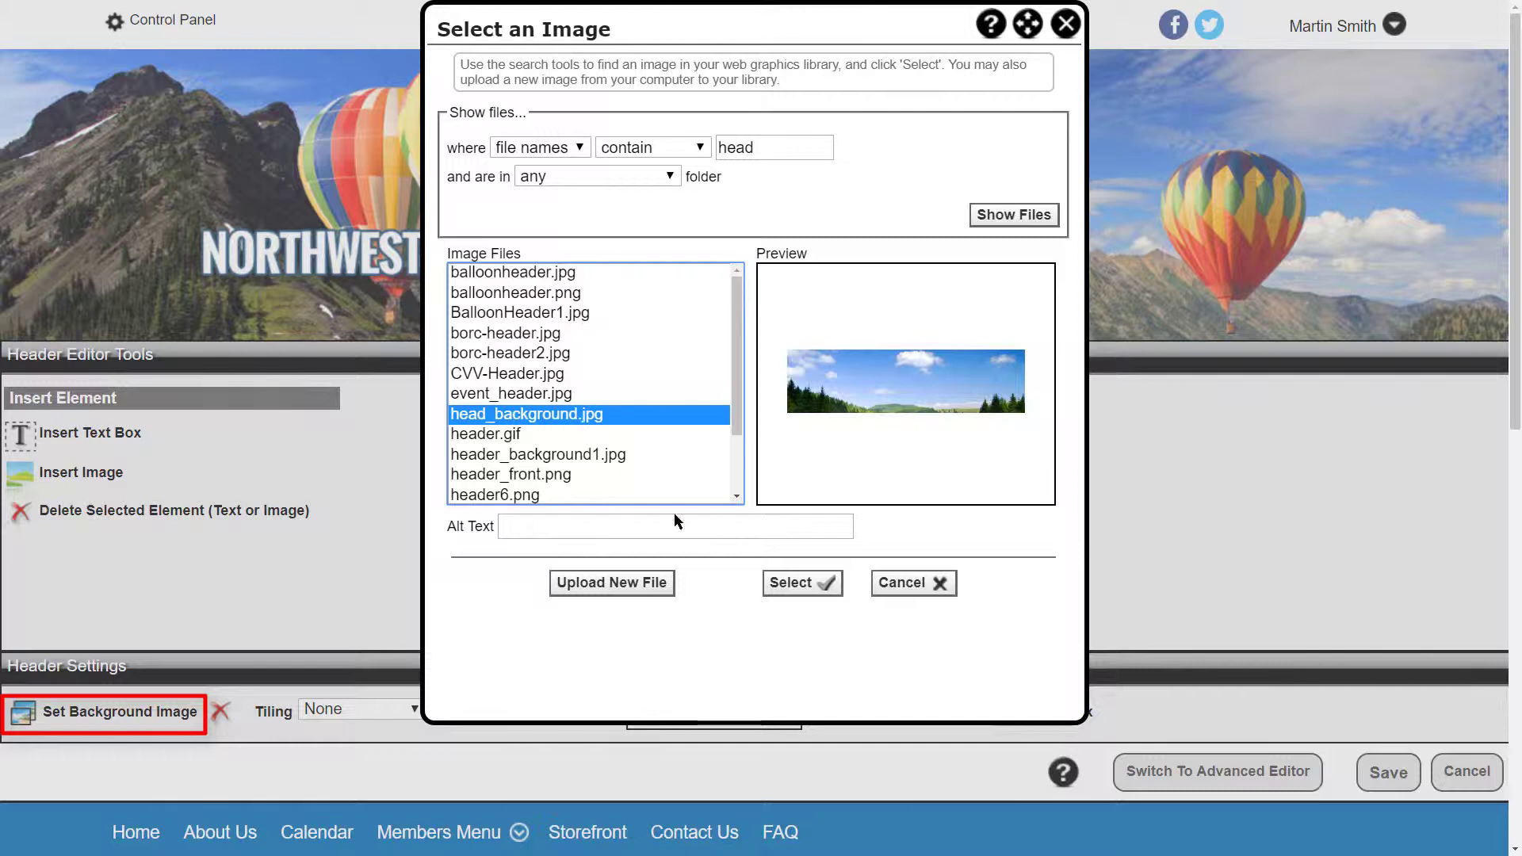
left_click(814, 590)
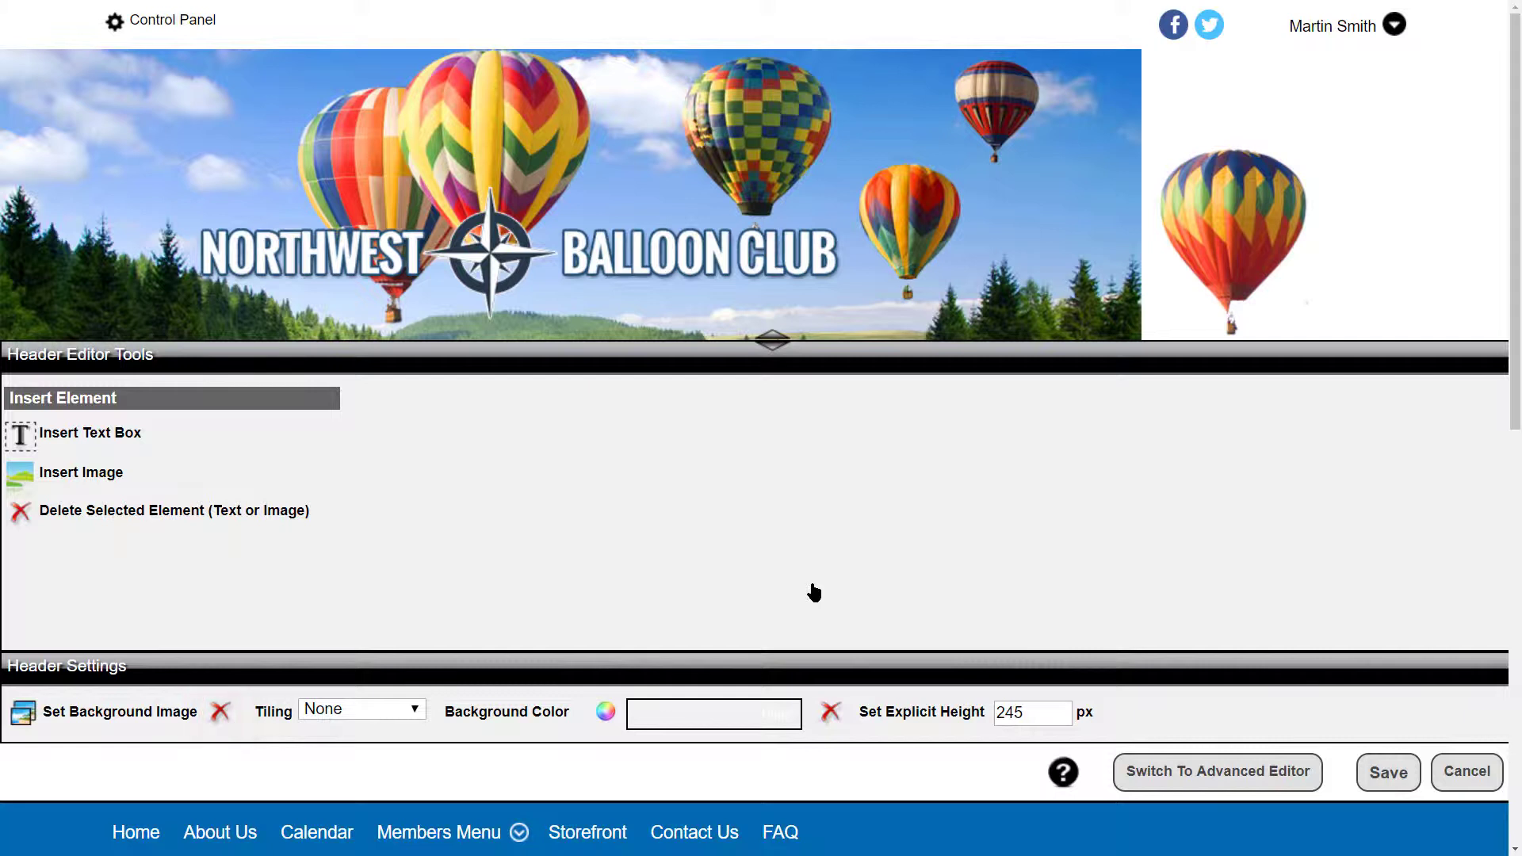
Try Left-to-Right tiling for the header background image and set the tiling back to None.
left_click(413, 708)
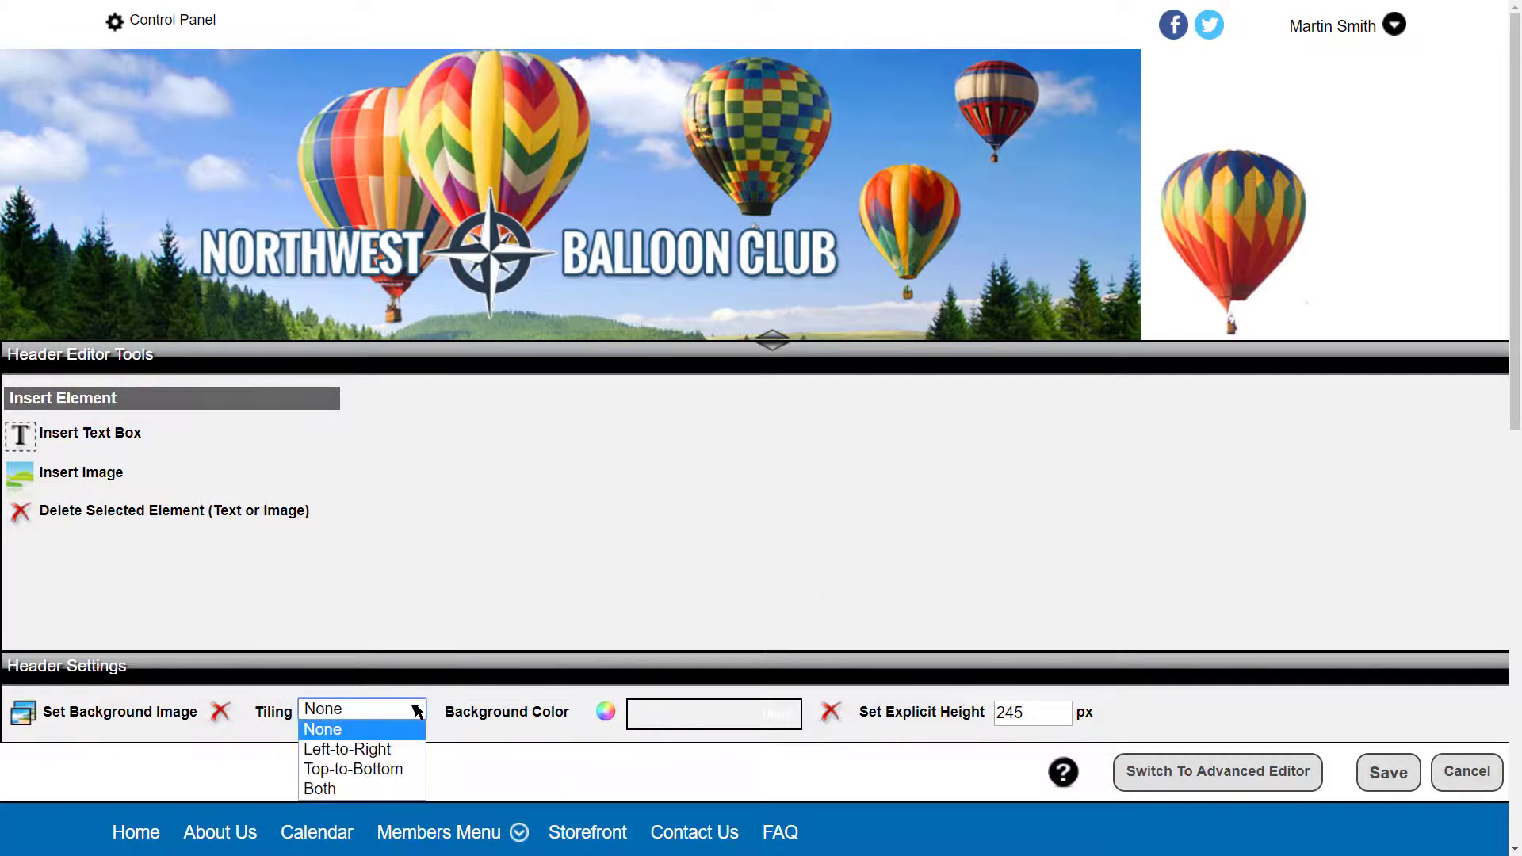
left_click(401, 753)
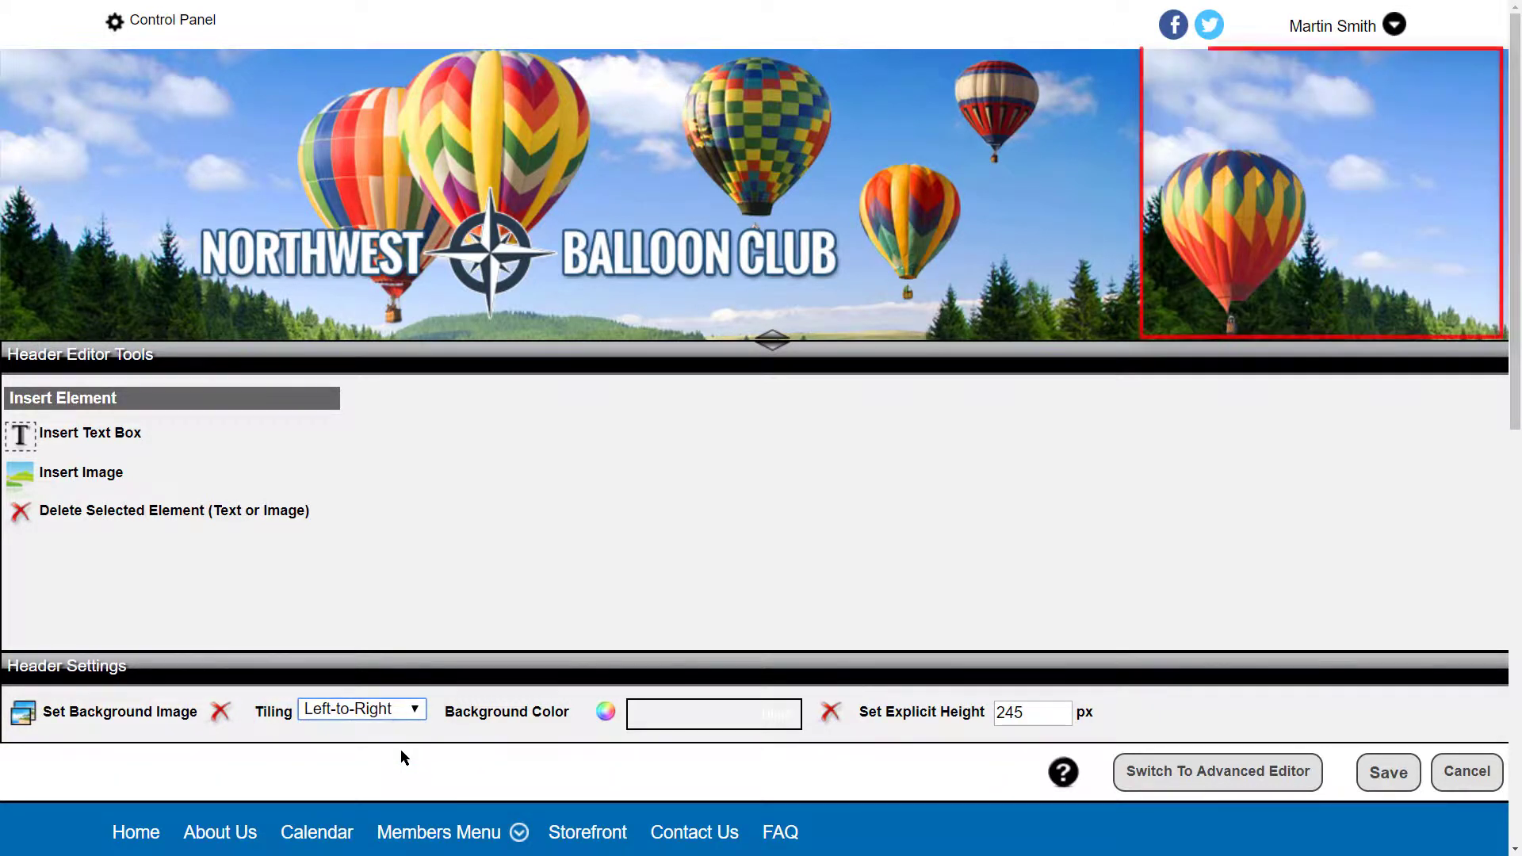
left_click(416, 710)
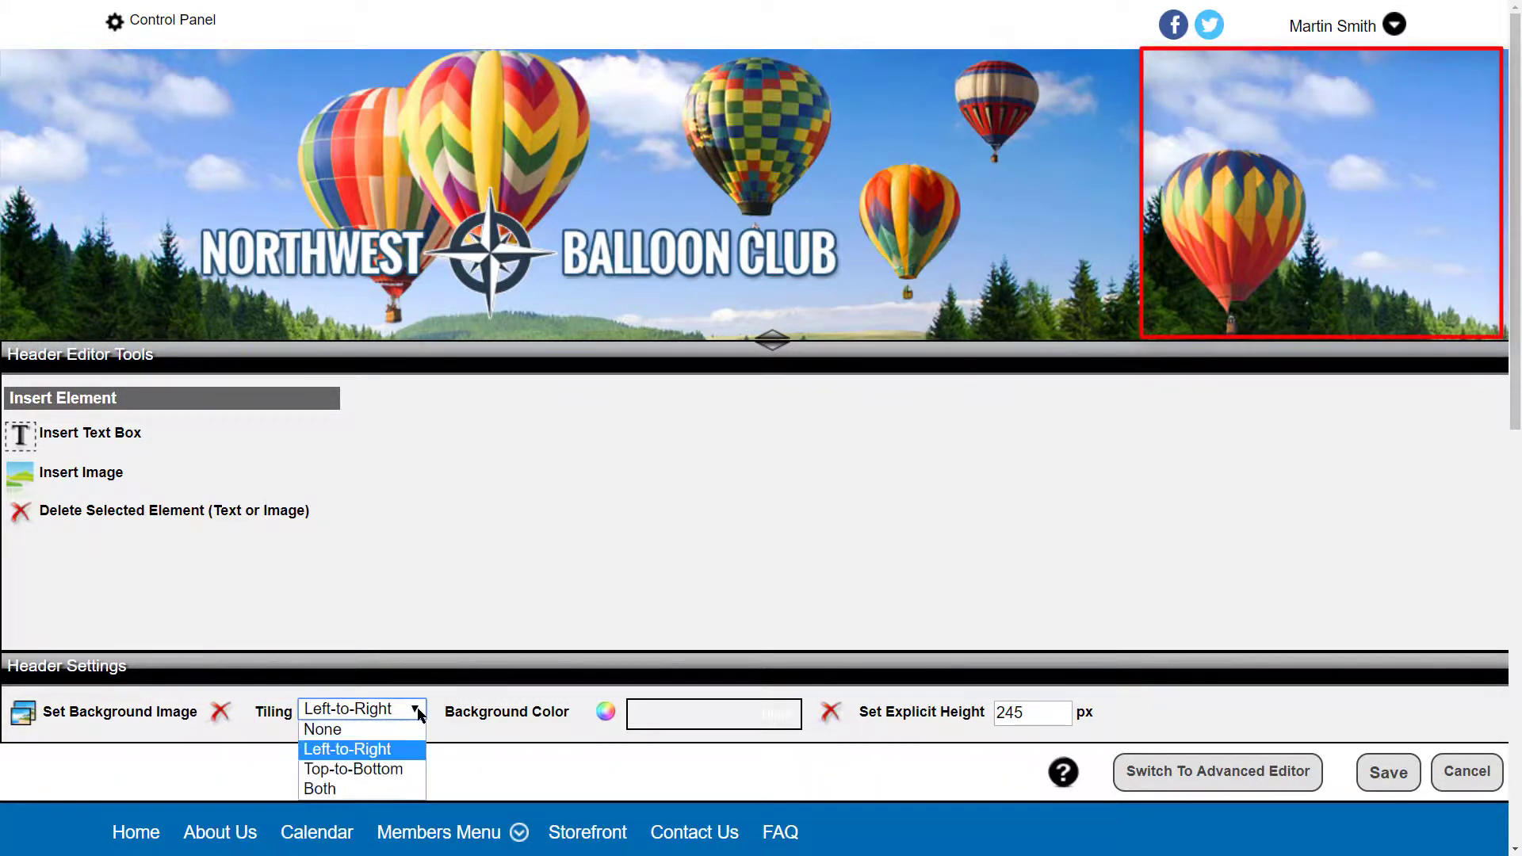
left_click(379, 730)
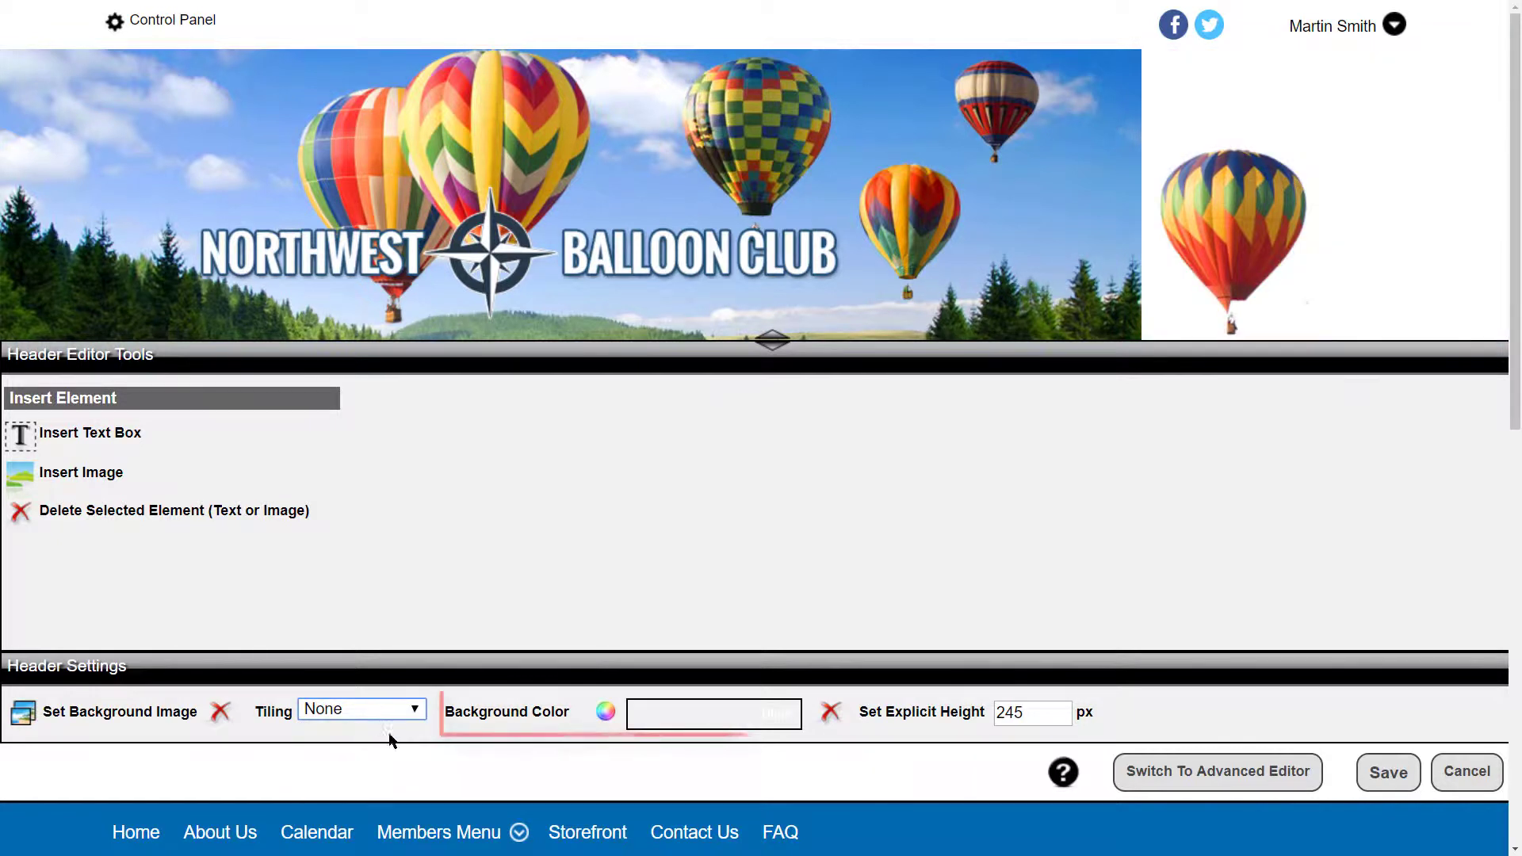
Try the standard color Lime as the header's background color and remove it again.
left_click(606, 713)
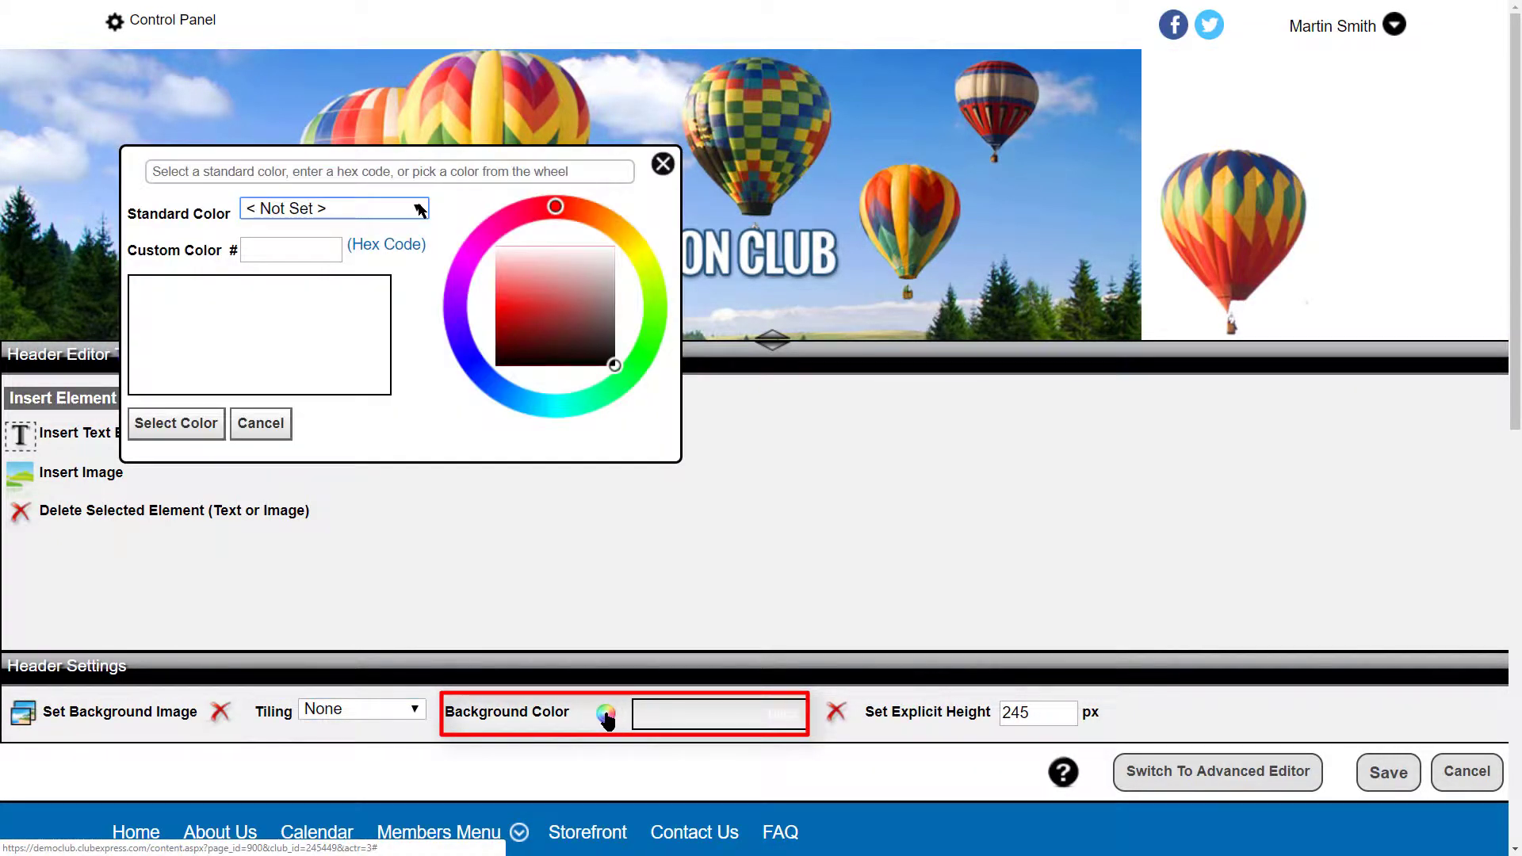
left_click(420, 209)
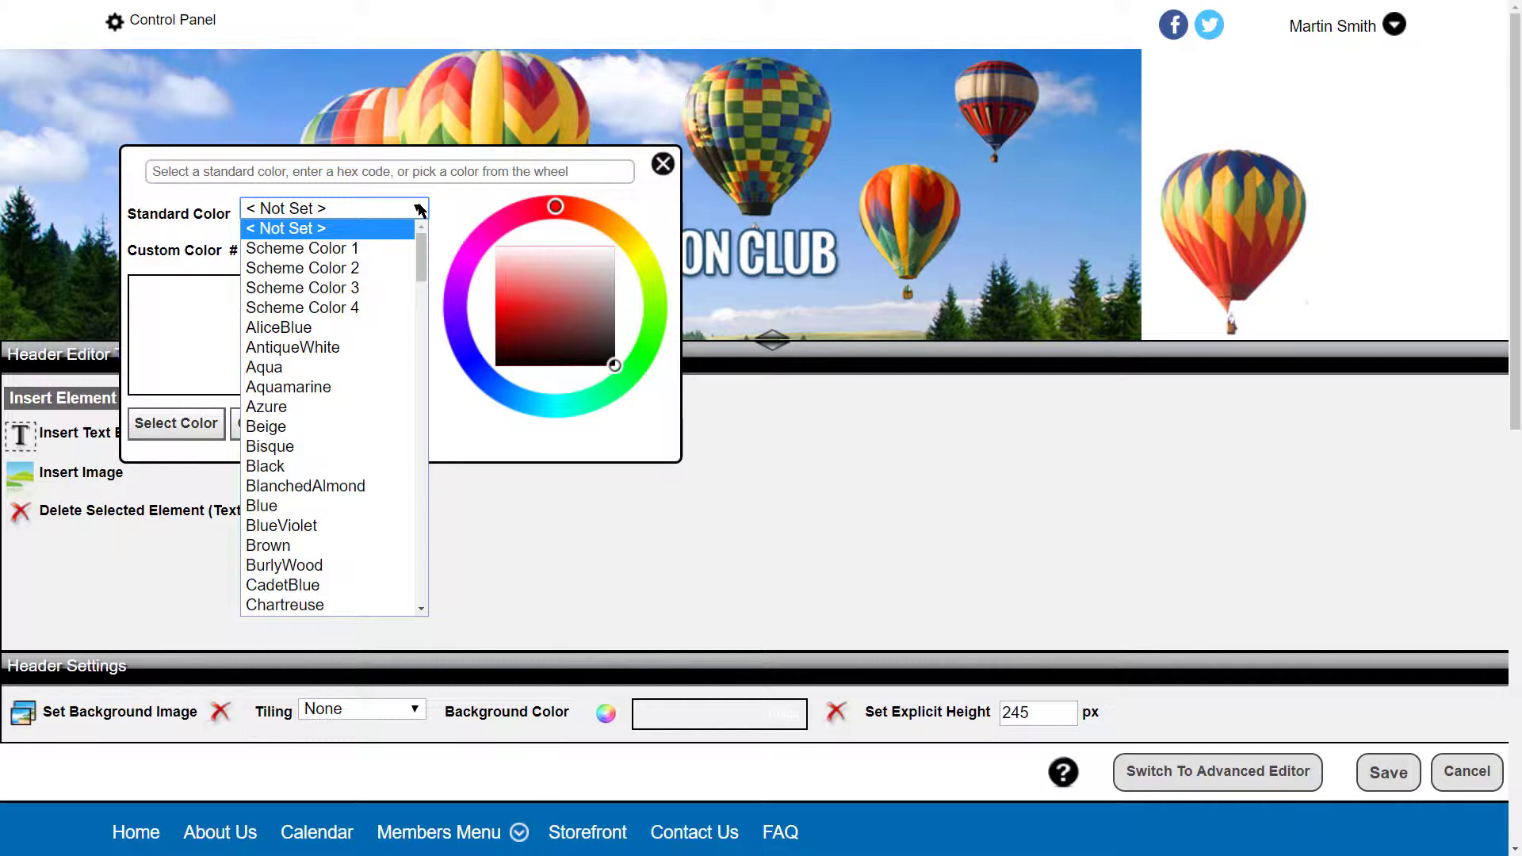
scroll(424, 600, "down", 18)
scroll(424, 601, "down", 6)
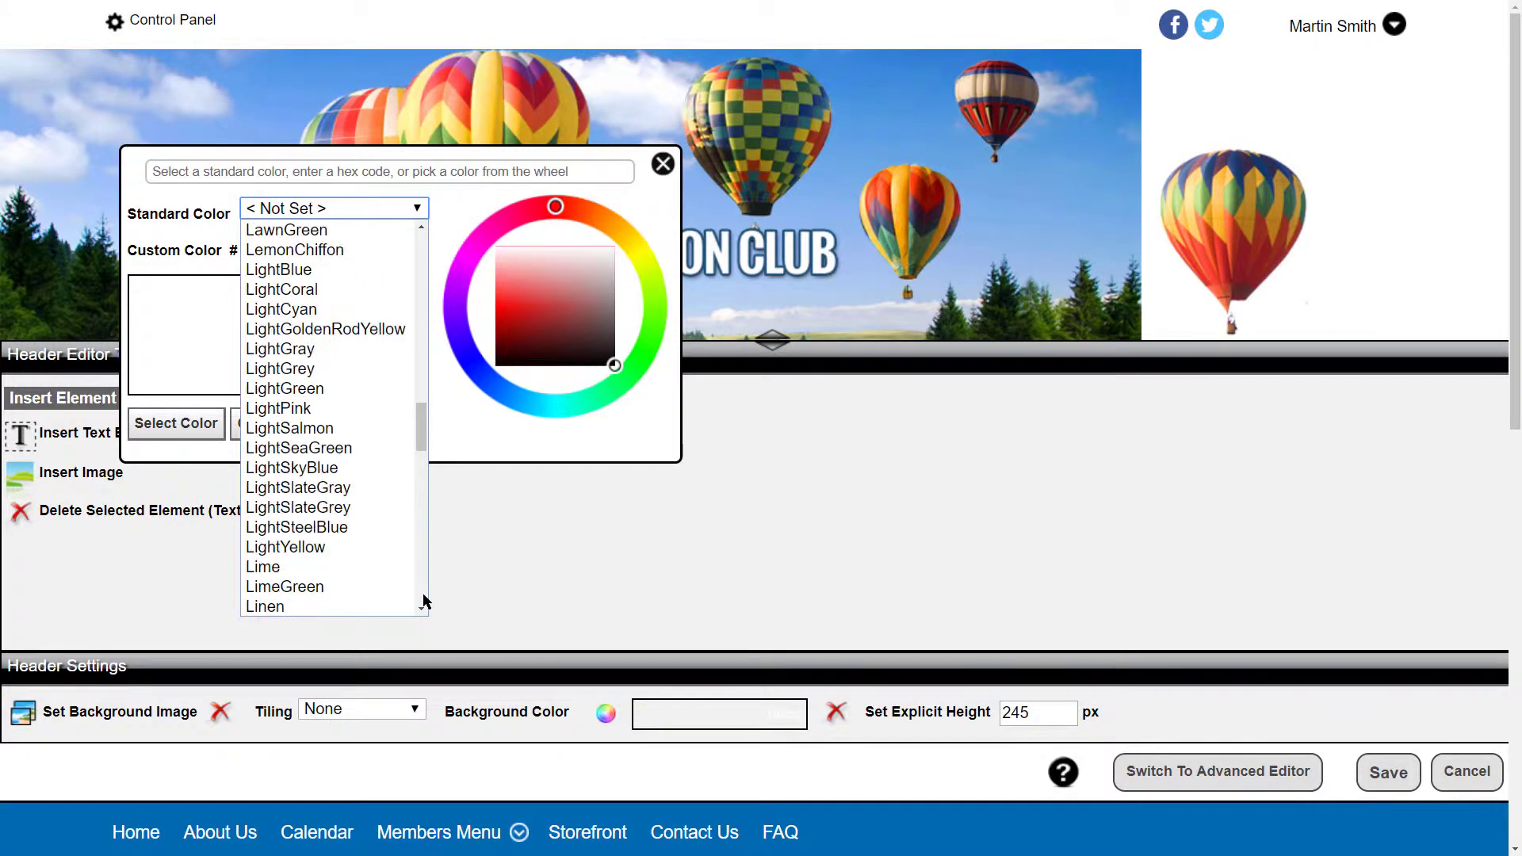
left_click(334, 565)
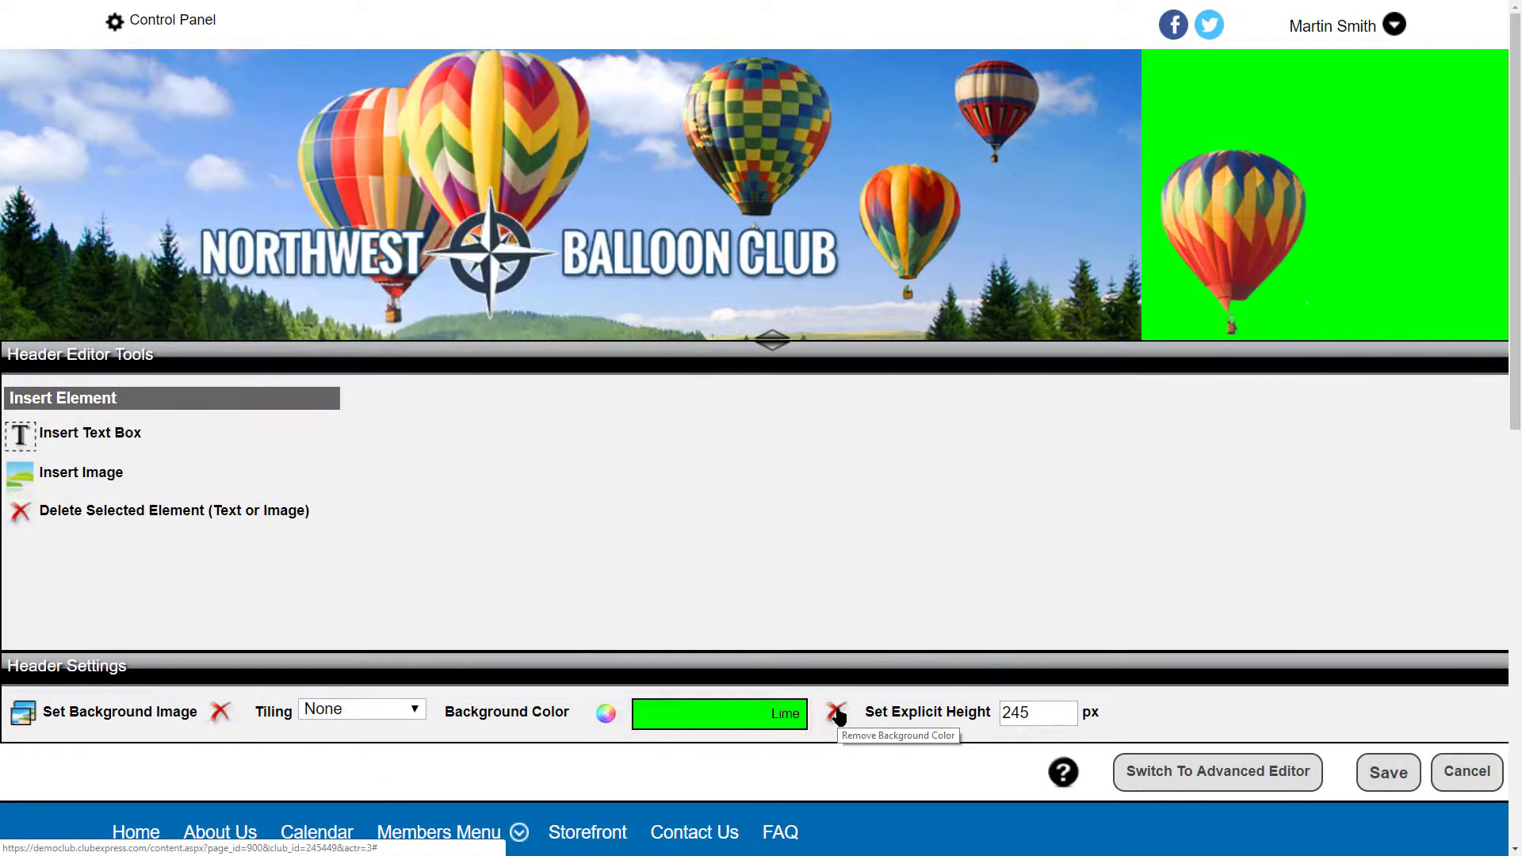
left_click(837, 714)
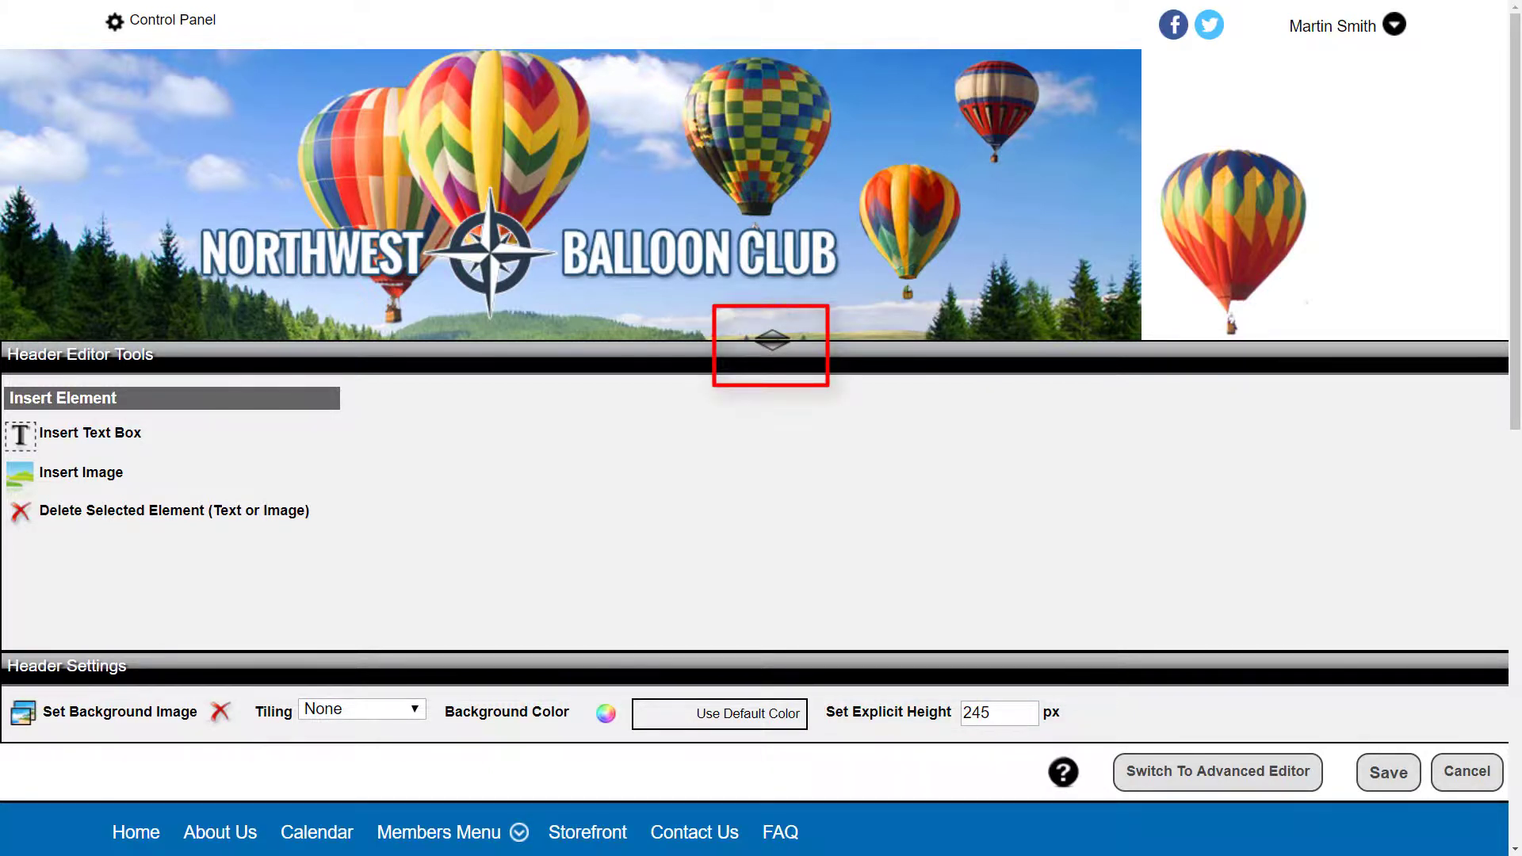
Insert a text box in the header, move it slightly in from the upper-left corner and enlarge it.
mouse_move(771, 341)
left_mouse_down()
mouse_move(771, 387)
mouse_move(771, 306)
mouse_move(771, 372)
mouse_move(771, 348)
left_mouse_up()
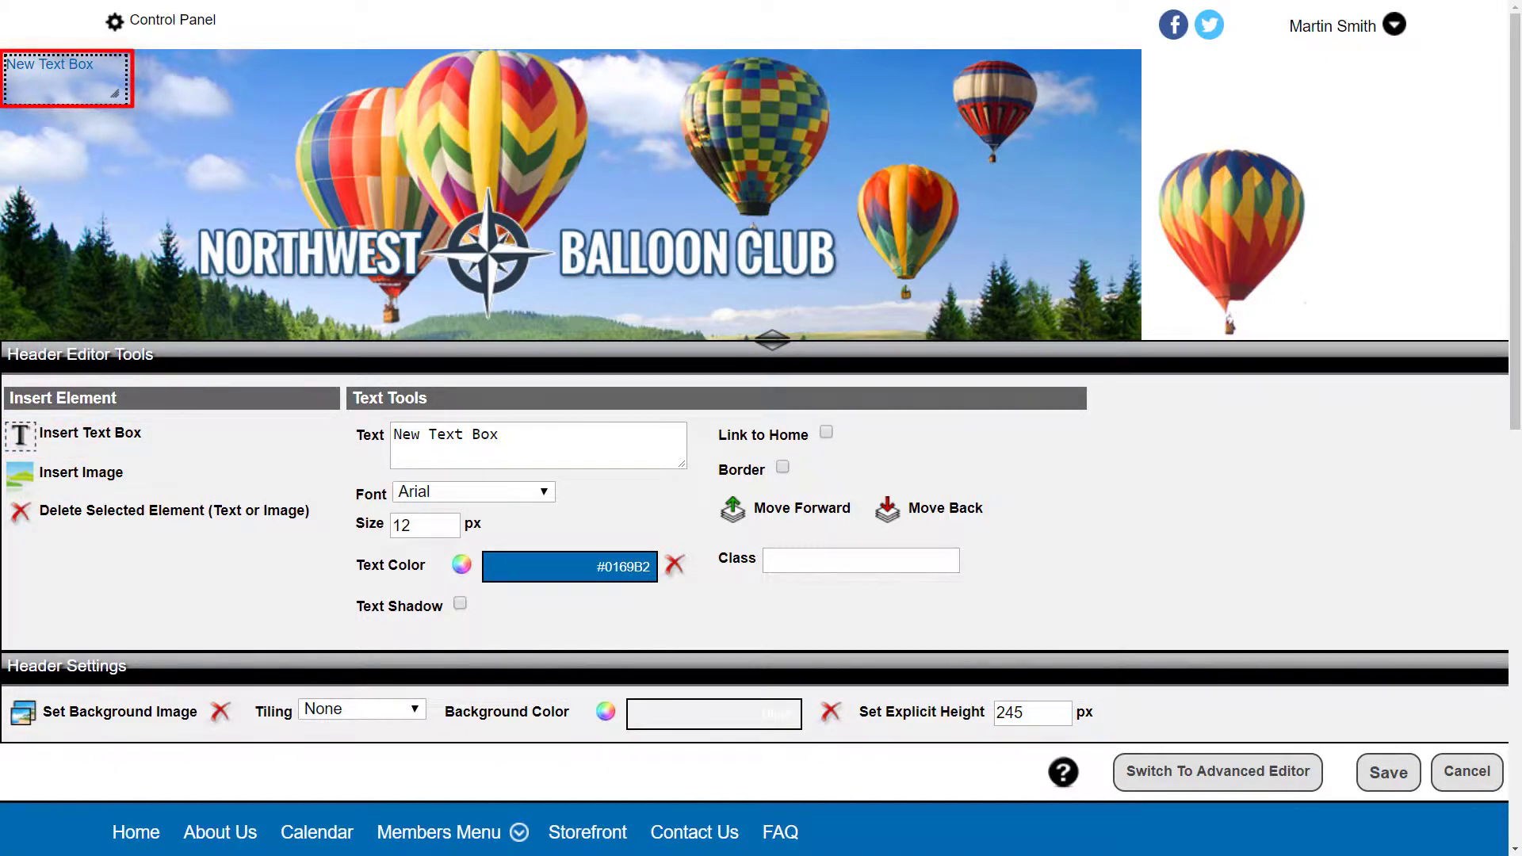
left_click_drag(59, 76, 392, 150)
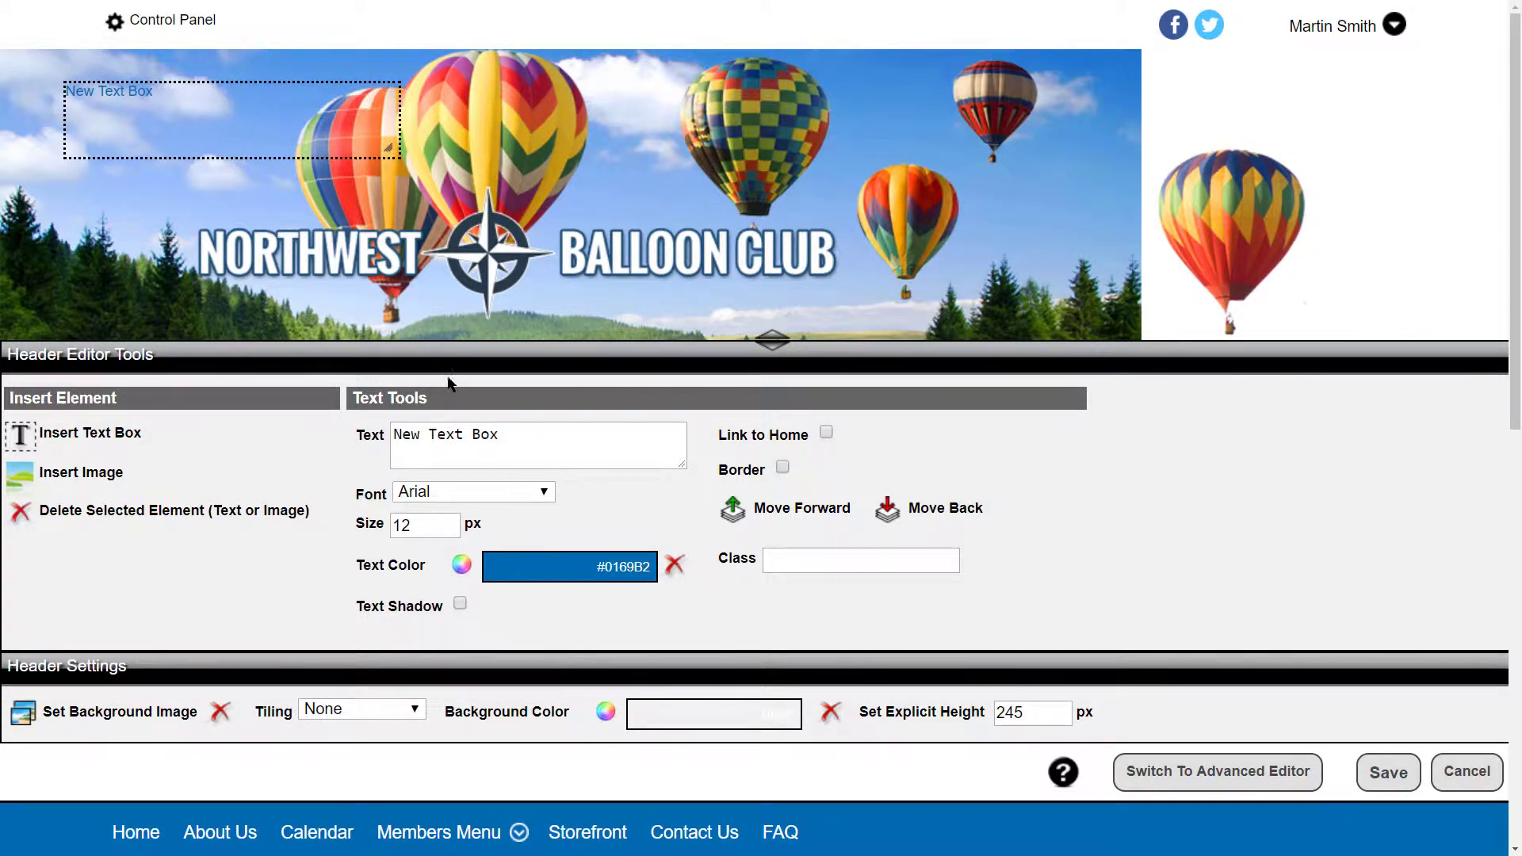
Set the header text box's text to "Come Fly With US!" and its font to Times New Roman.
left_click_drag(507, 434, 365, 435)
type("Co")
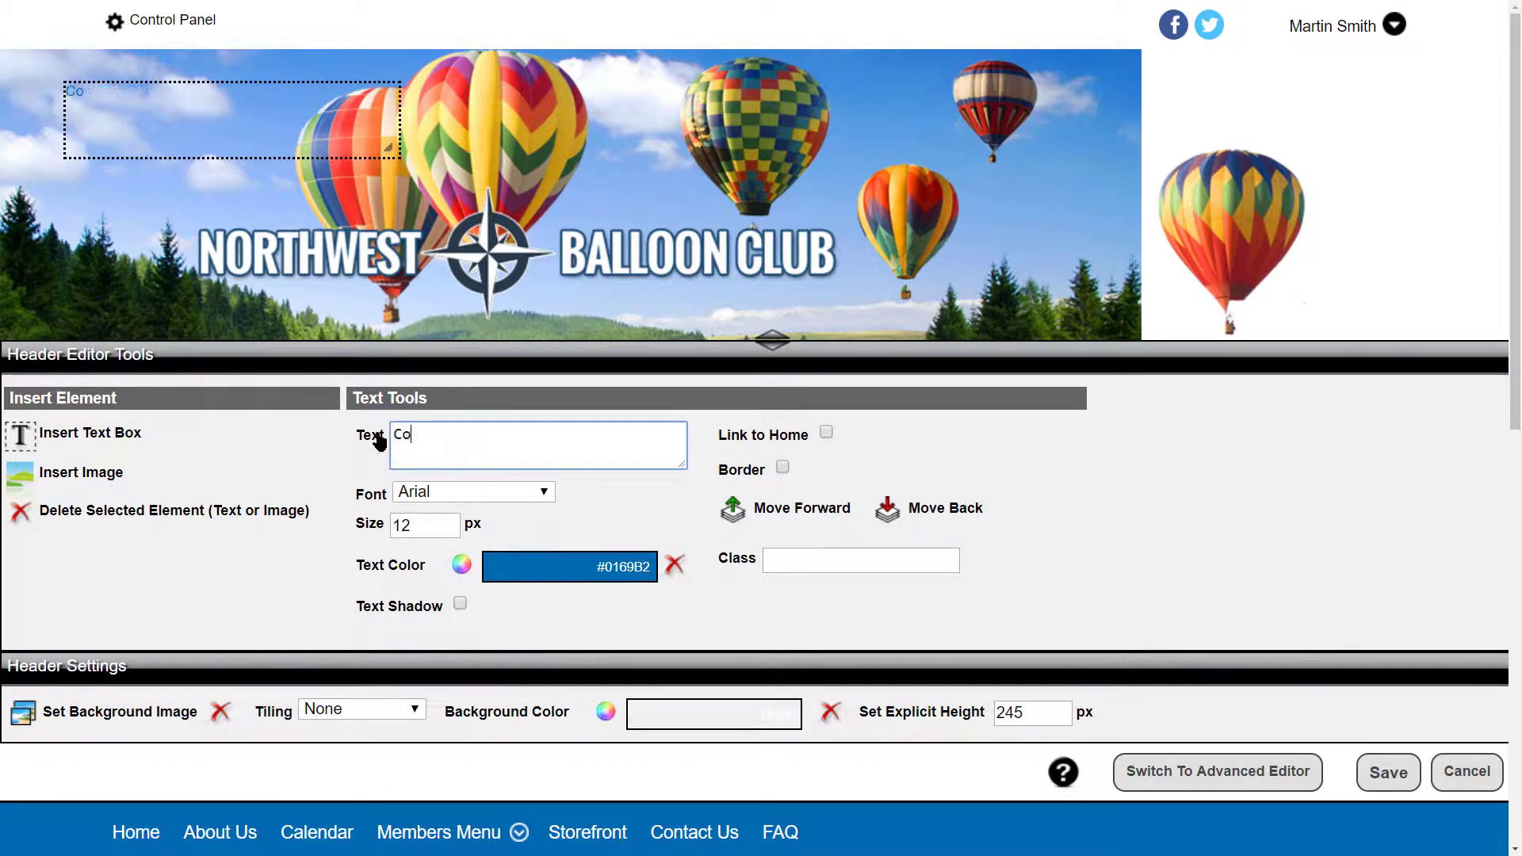
type("me Fly With US!")
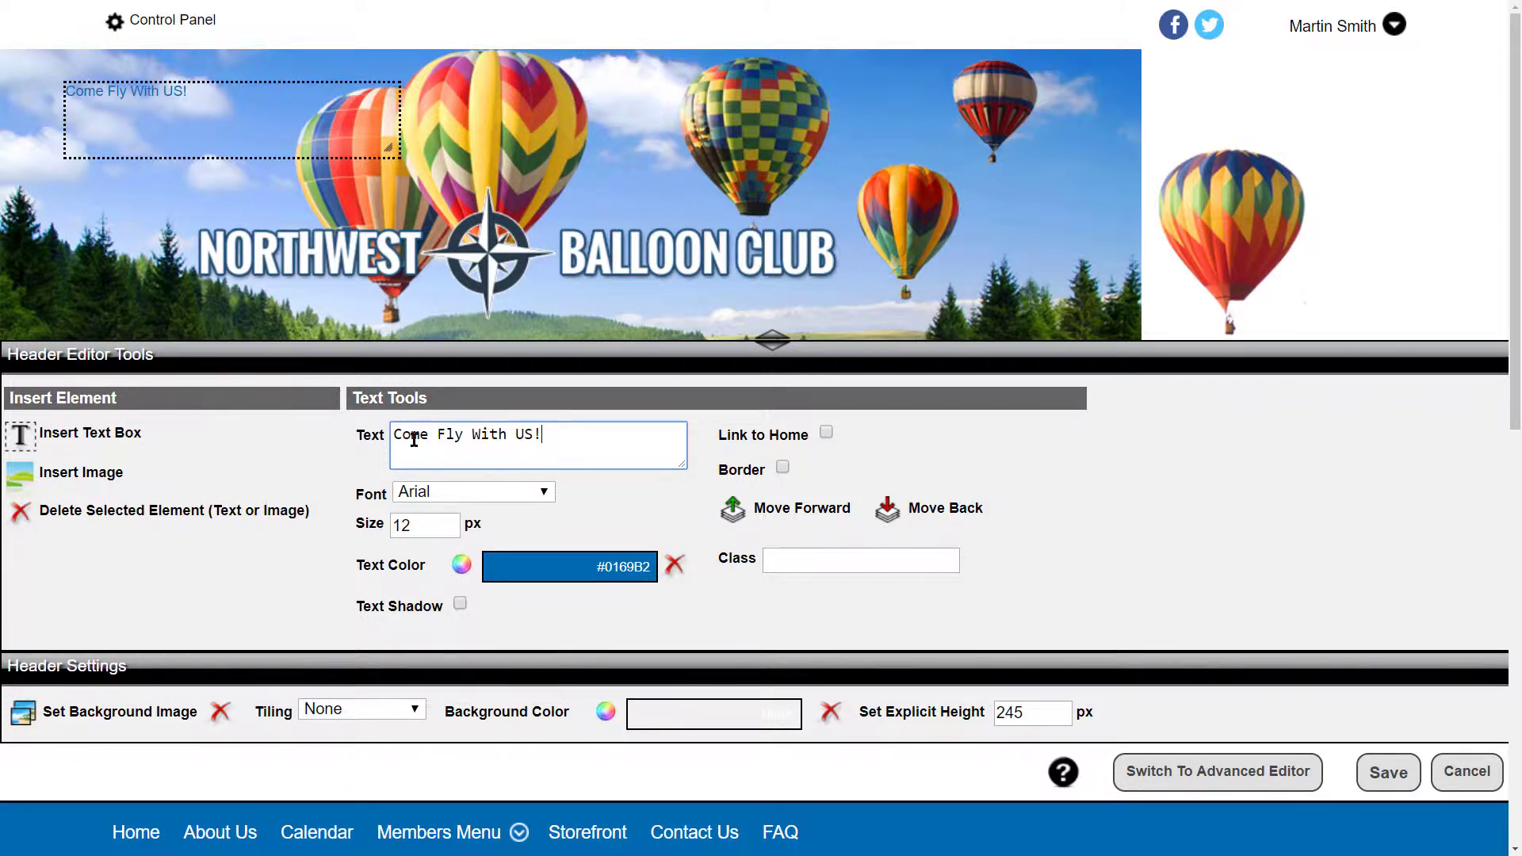
left_click(546, 491)
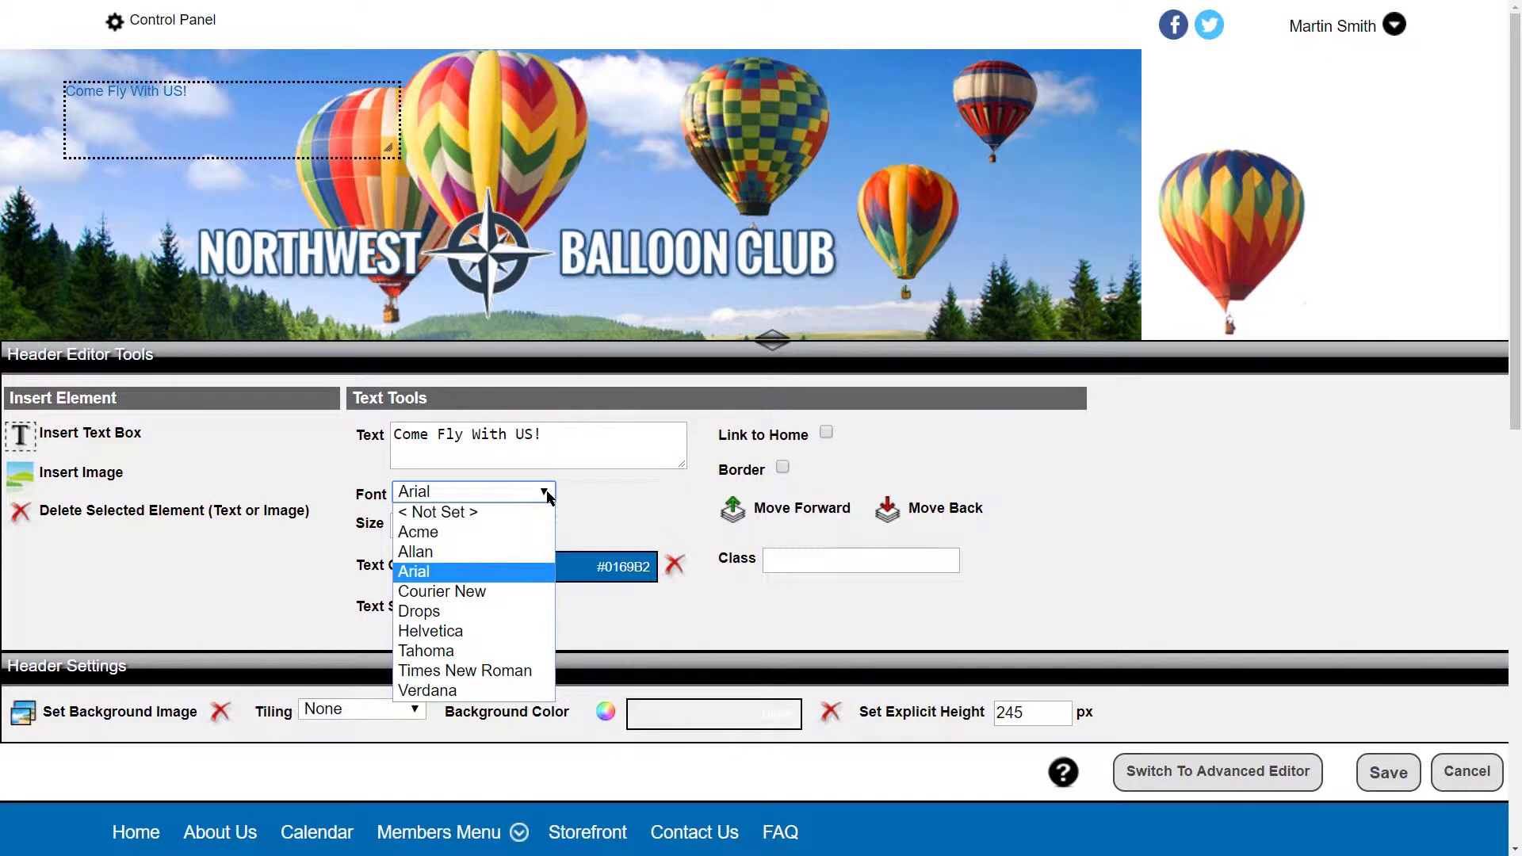
left_click(474, 672)
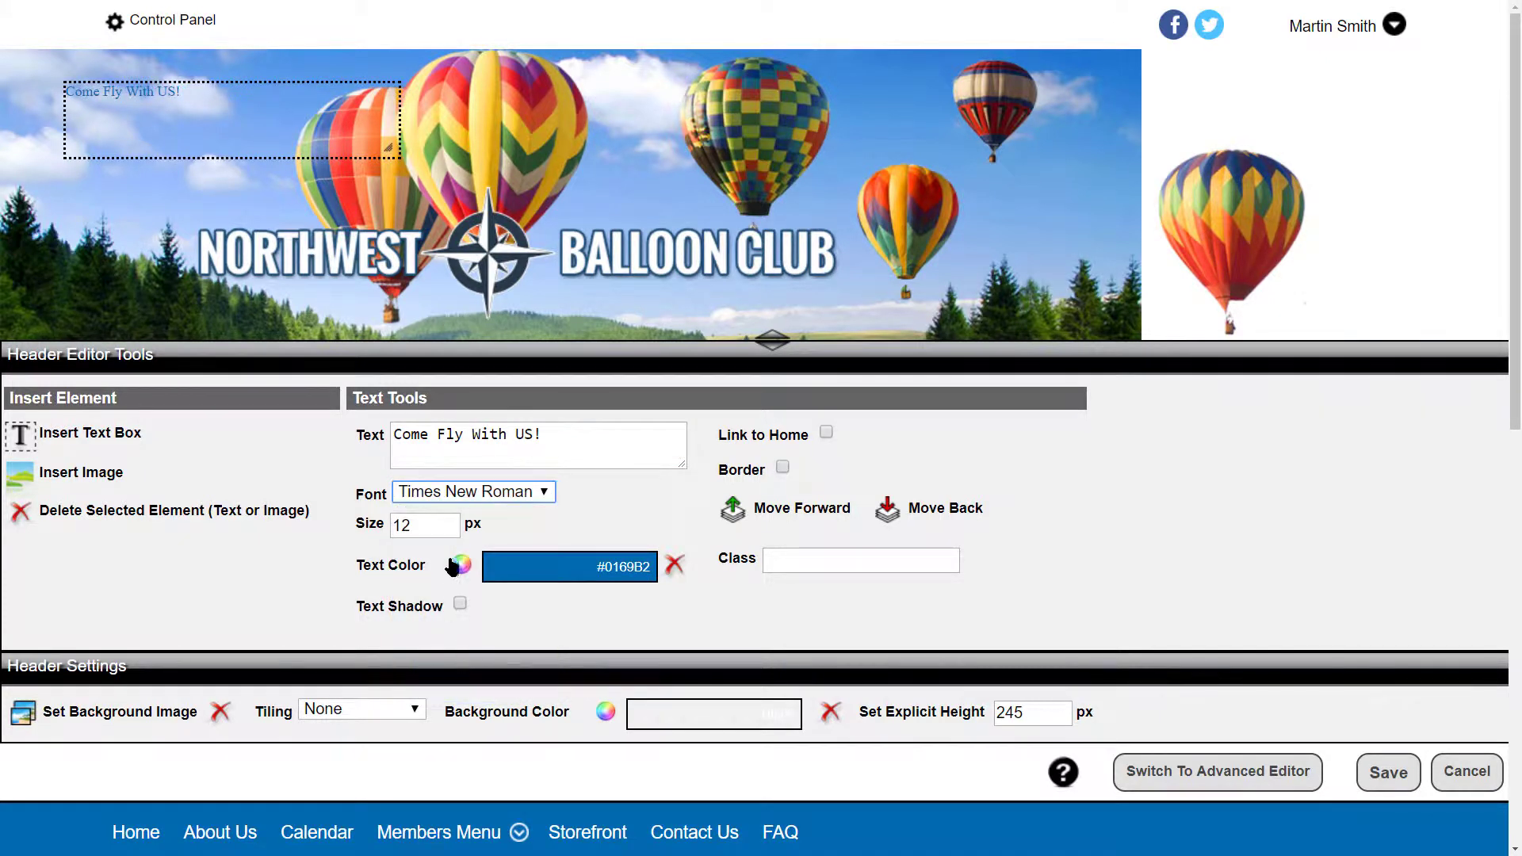
Set the header headline's font size to 36 px and widen its text box so the text fits on one line.
double_click(445, 524)
type("36")
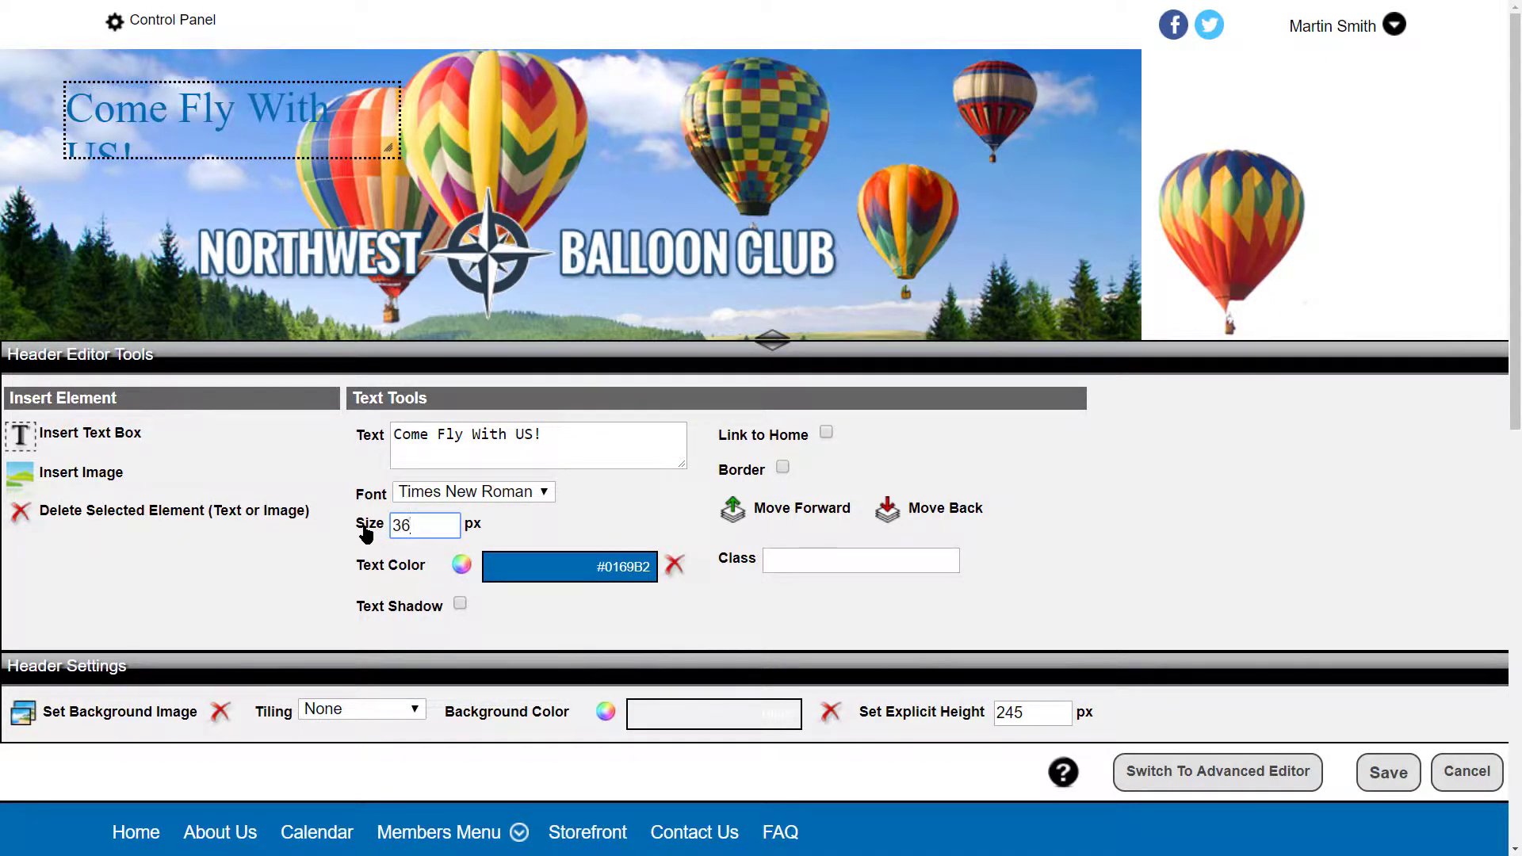
left_click_drag(390, 148, 514, 149)
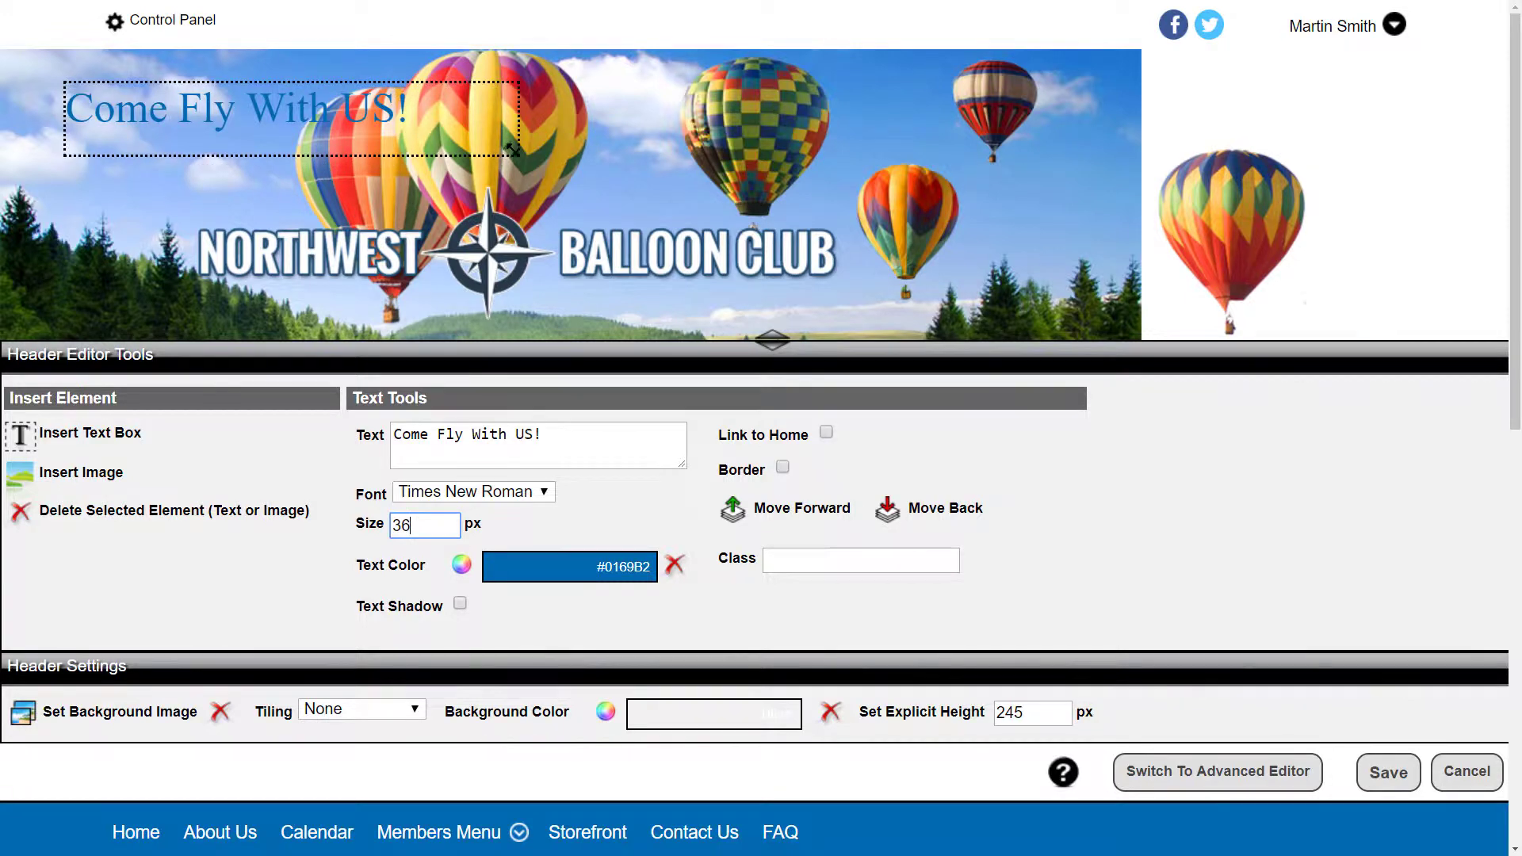
Color the "Come Fly With US!" text AntiqueWhite with a text shadow and move its box slightly left.
left_click(462, 564)
left_click(417, 211)
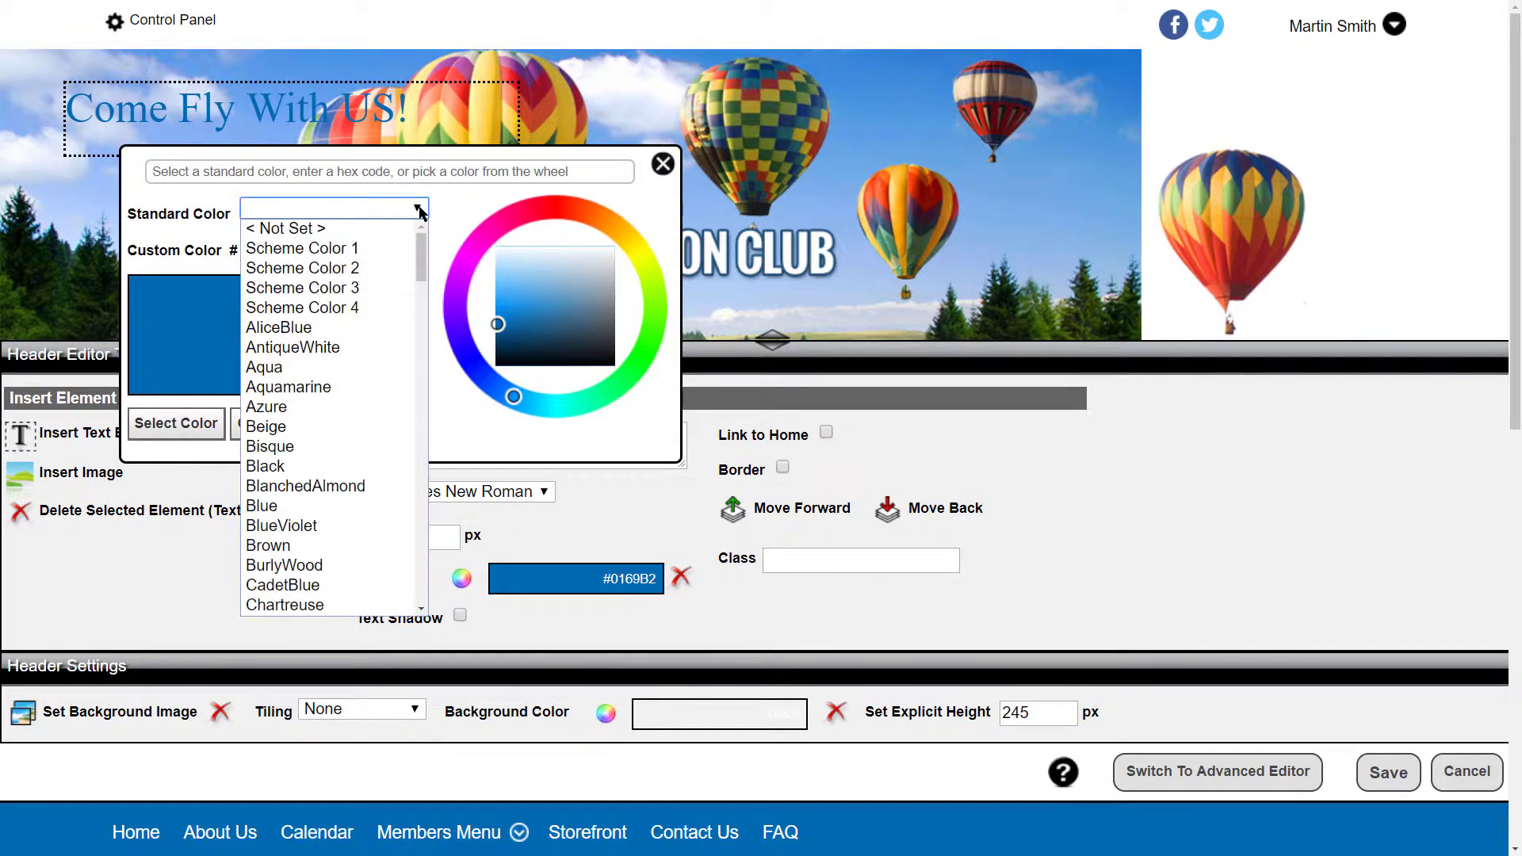
left_click(347, 355)
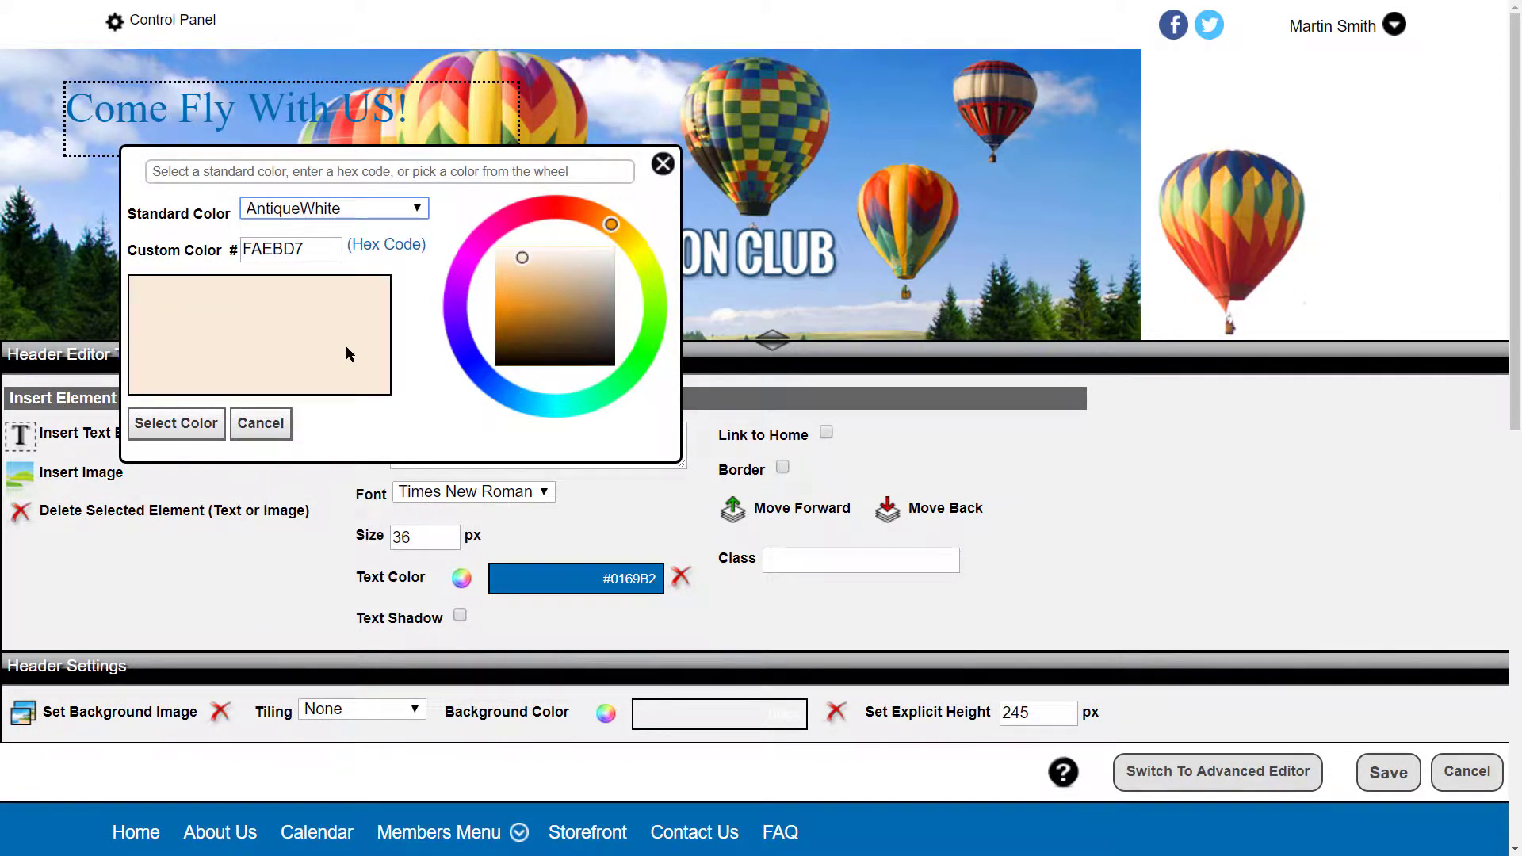
left_click(190, 428)
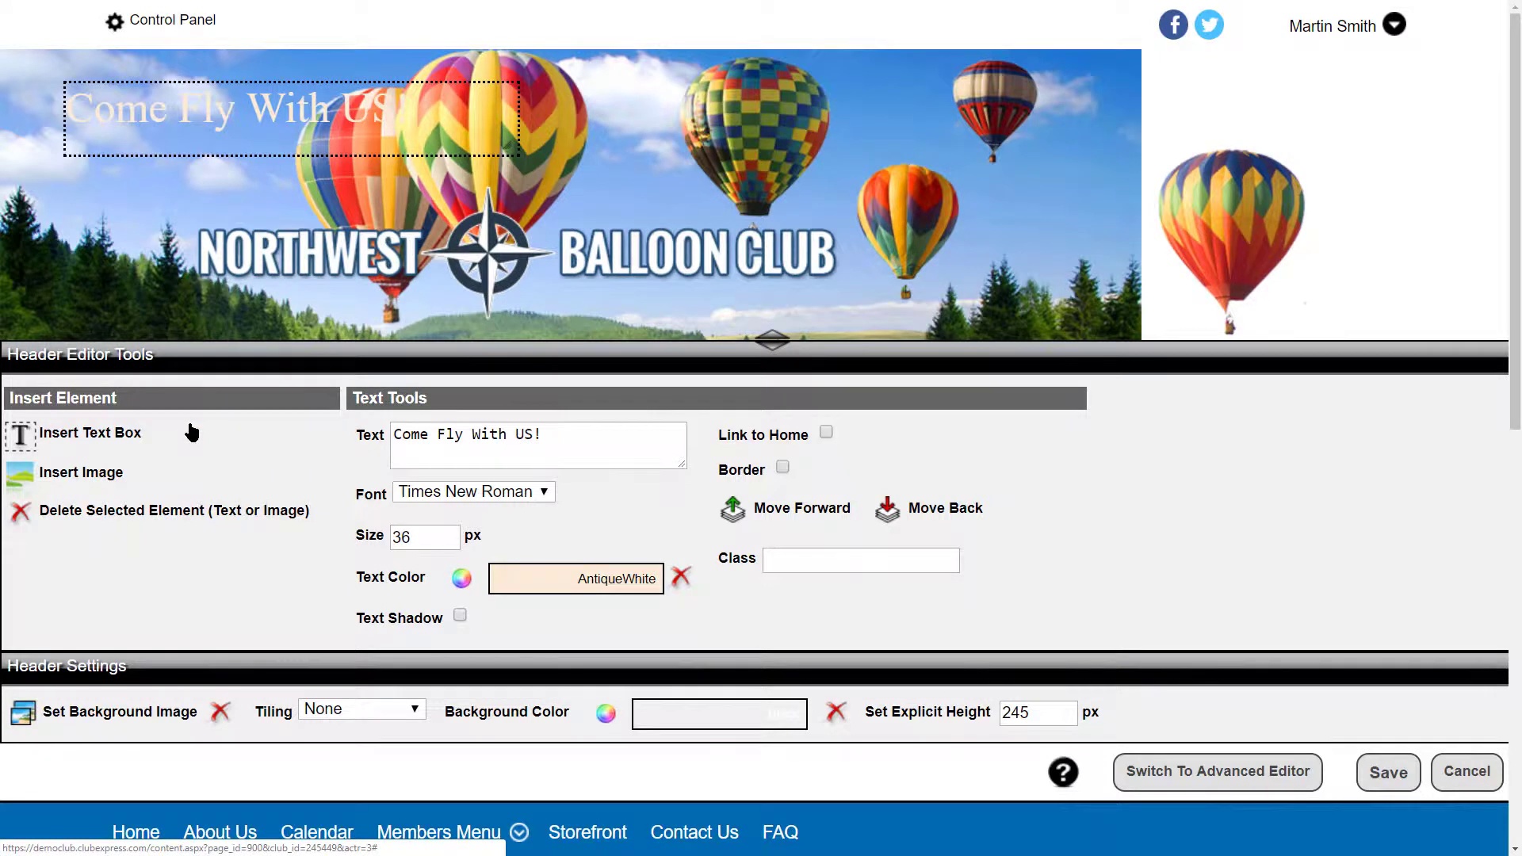
left_click(460, 616)
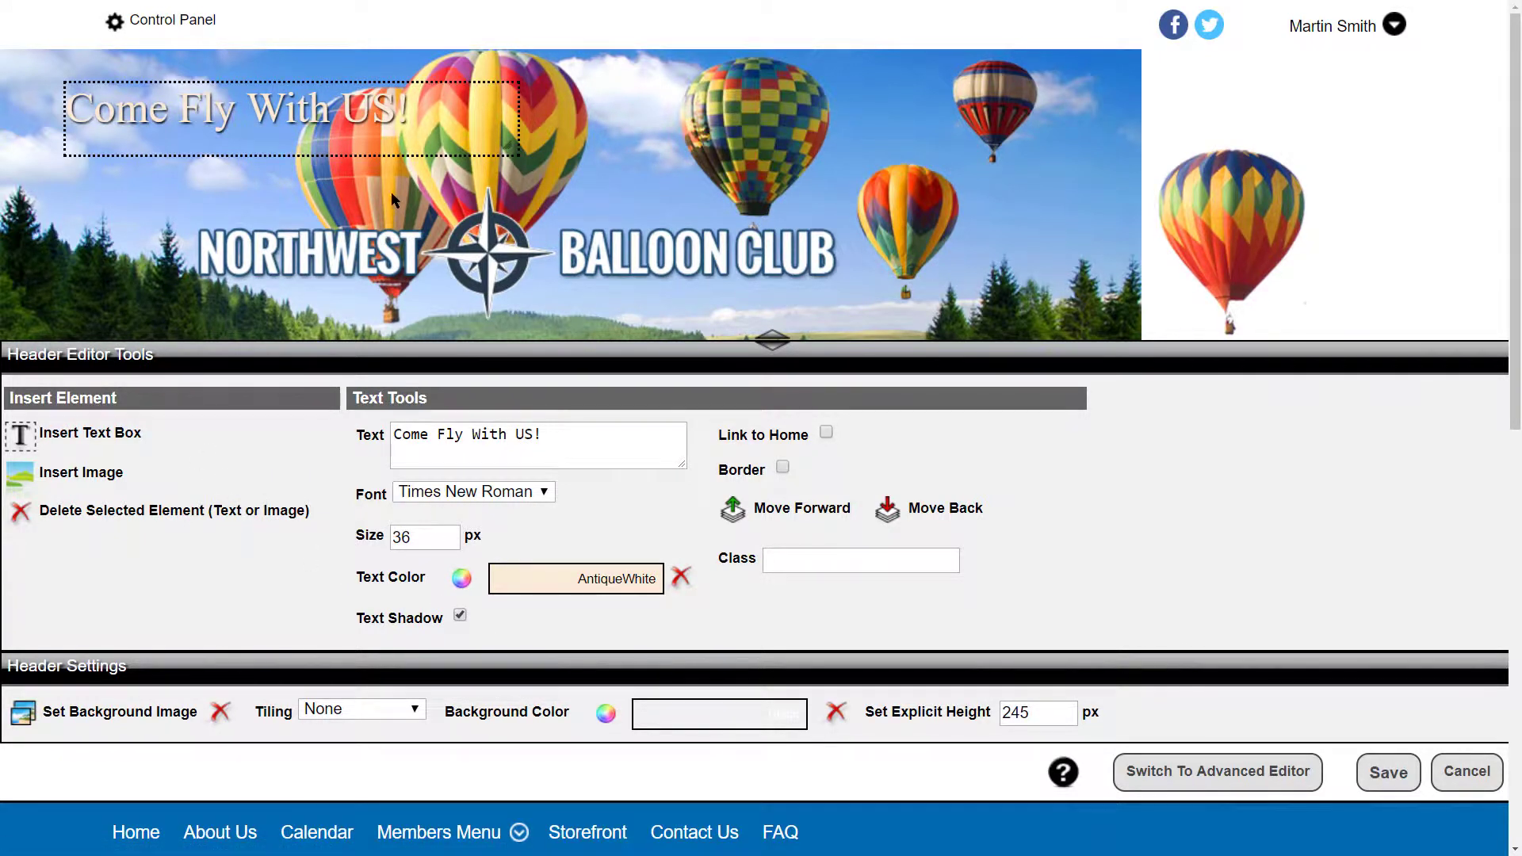
left_click_drag(399, 144, 366, 145)
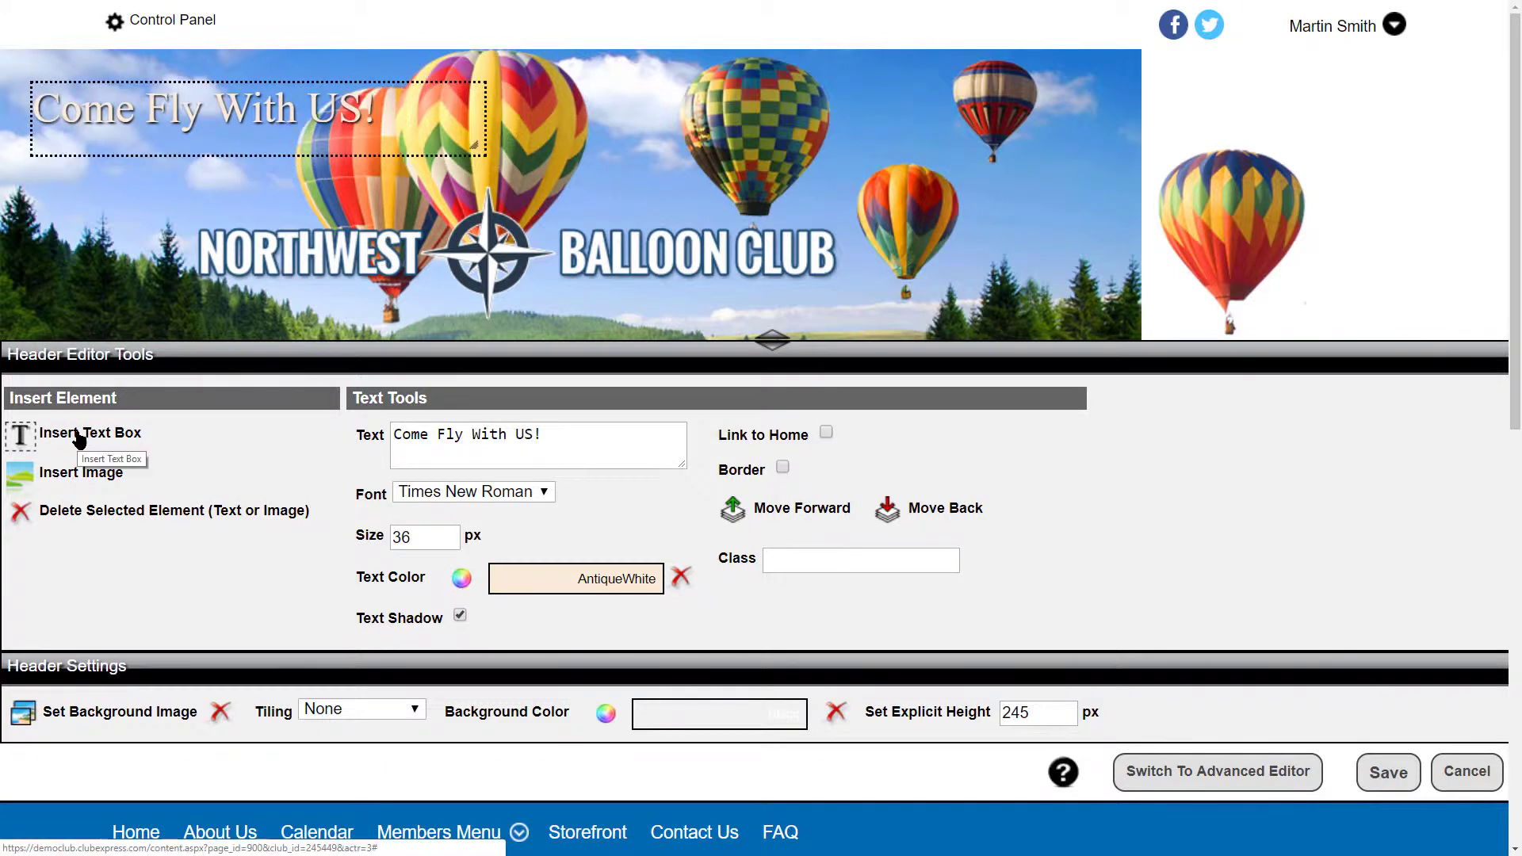
Insert a second header text box beneath the headline with the text "No Experience Required" and widen it to one line.
left_click(79, 440)
left_click_drag(73, 81, 98, 153)
left_click_drag(511, 434, 366, 436)
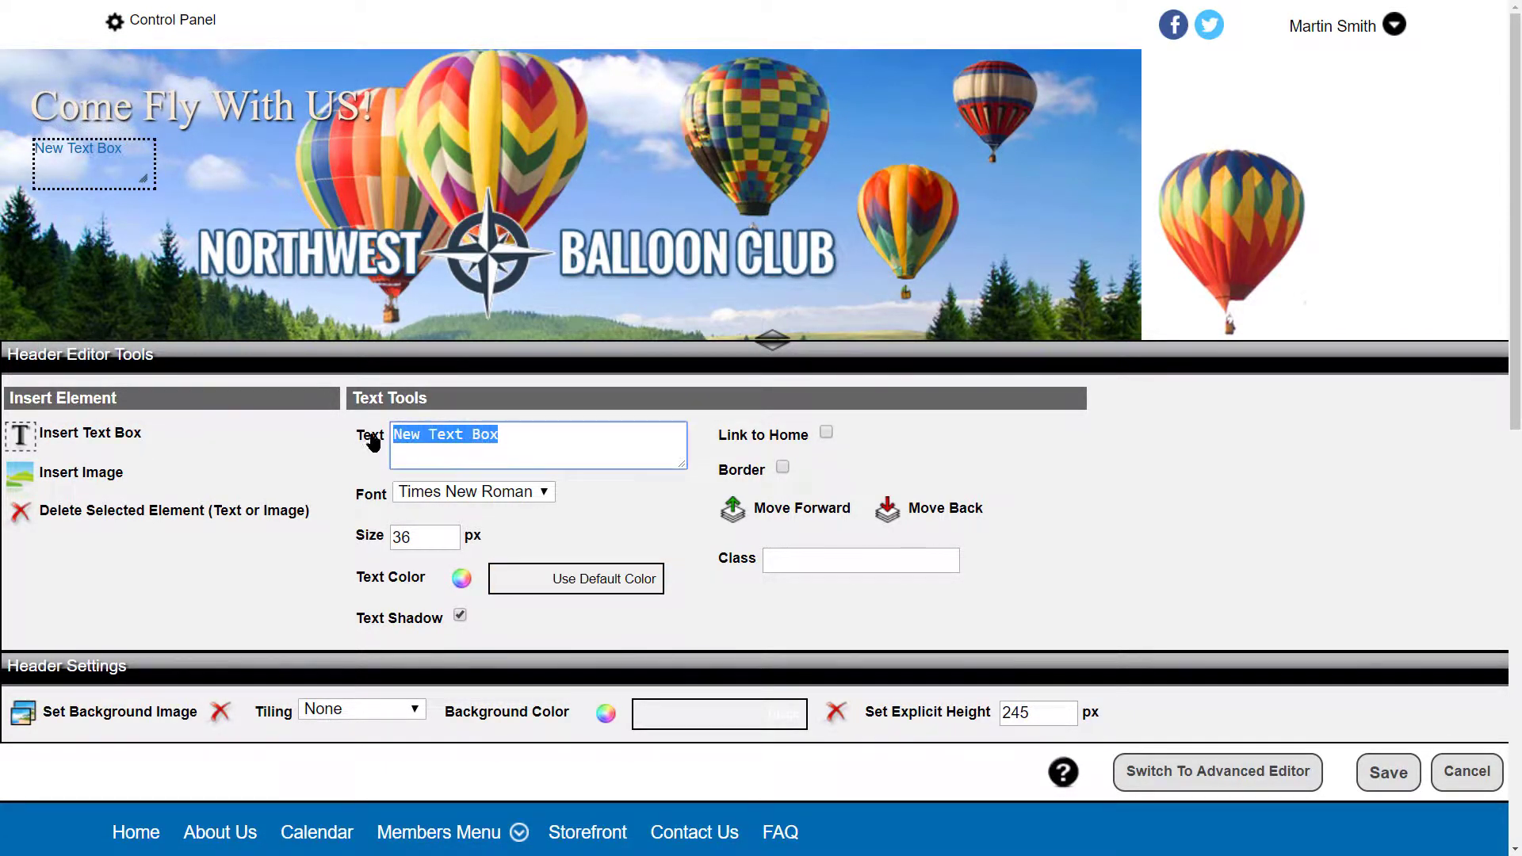
type("No Experienc")
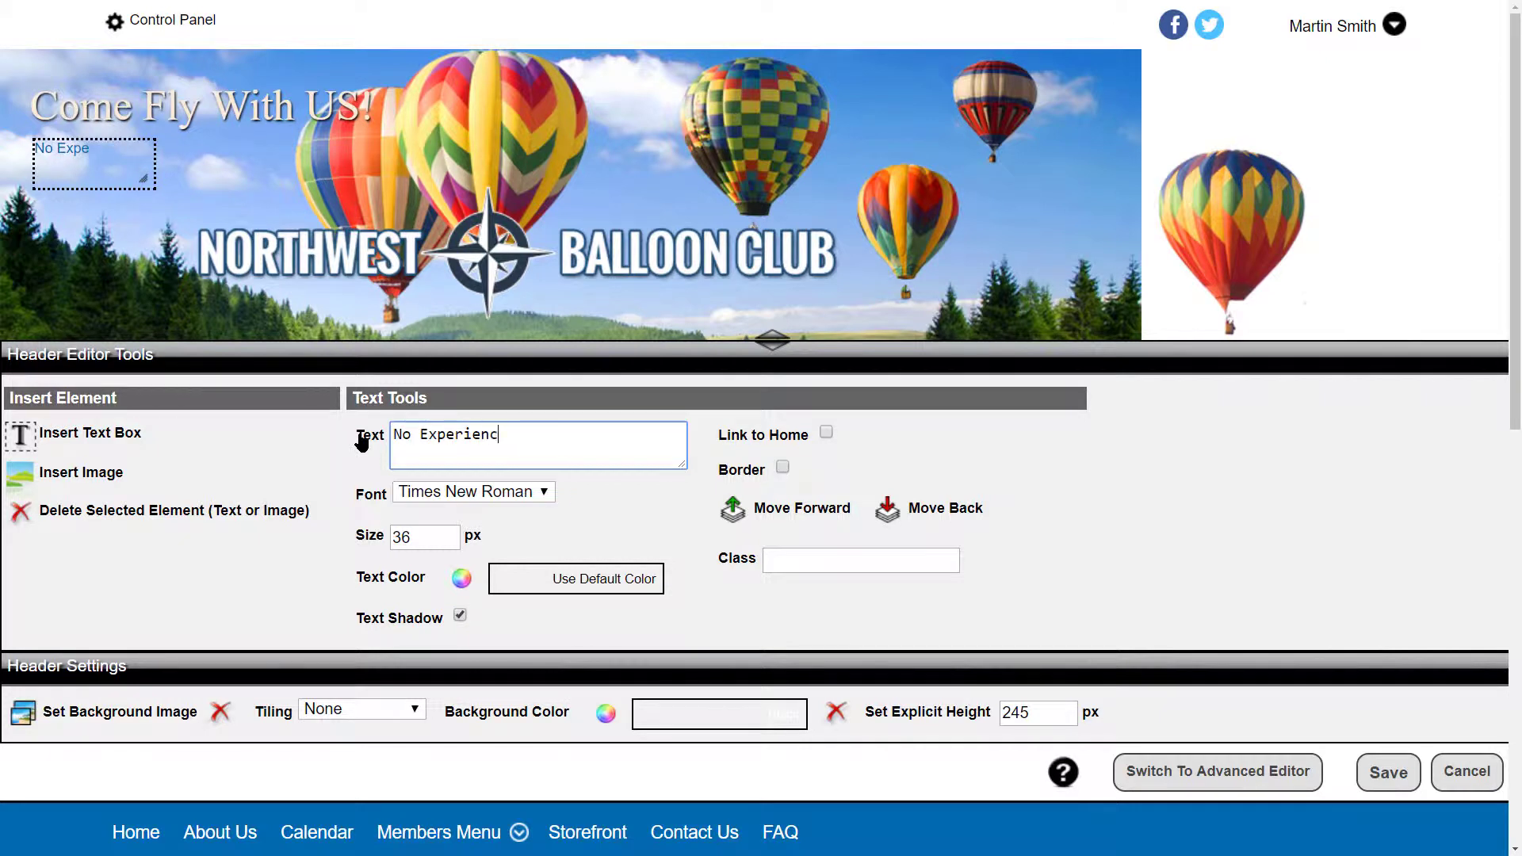
type("e Required")
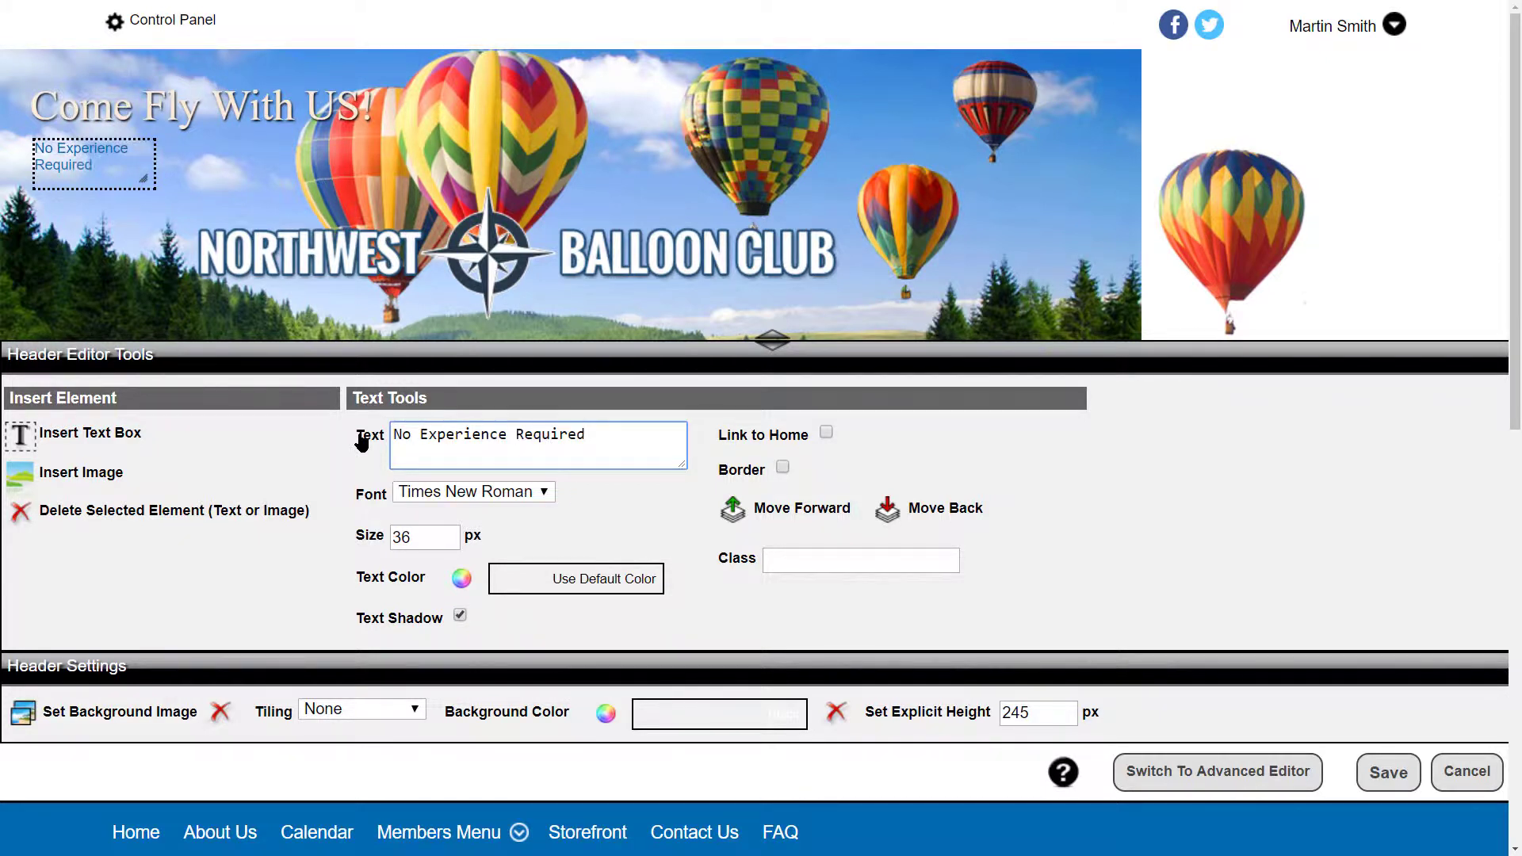
left_click_drag(145, 179, 225, 169)
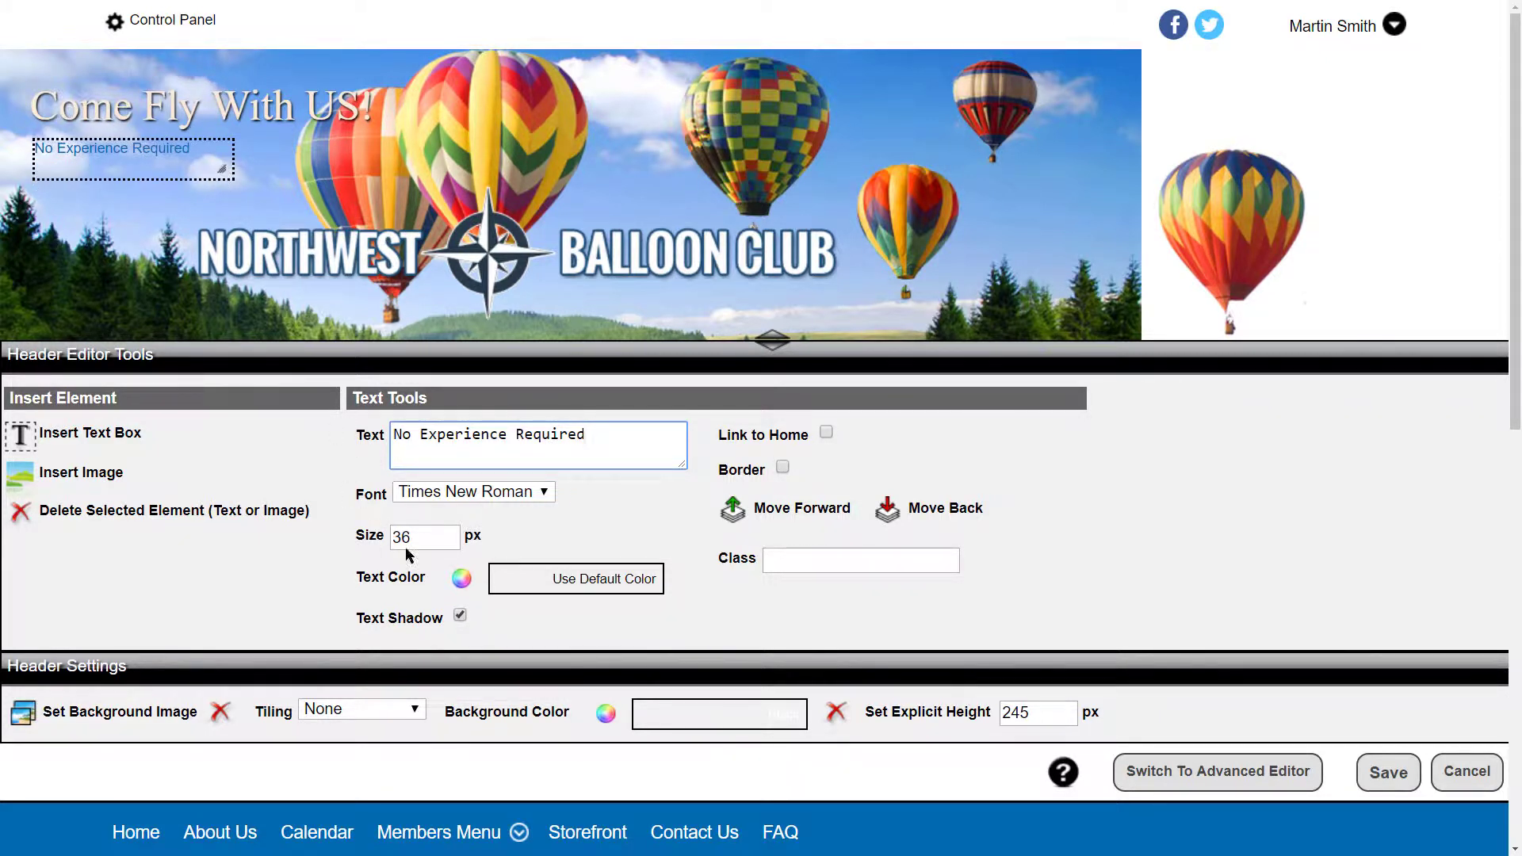
Format the "No Experience Required" text at 24 px in color #FD868F with a text shadow, widening its box to fit.
double_click(401, 538)
type("24")
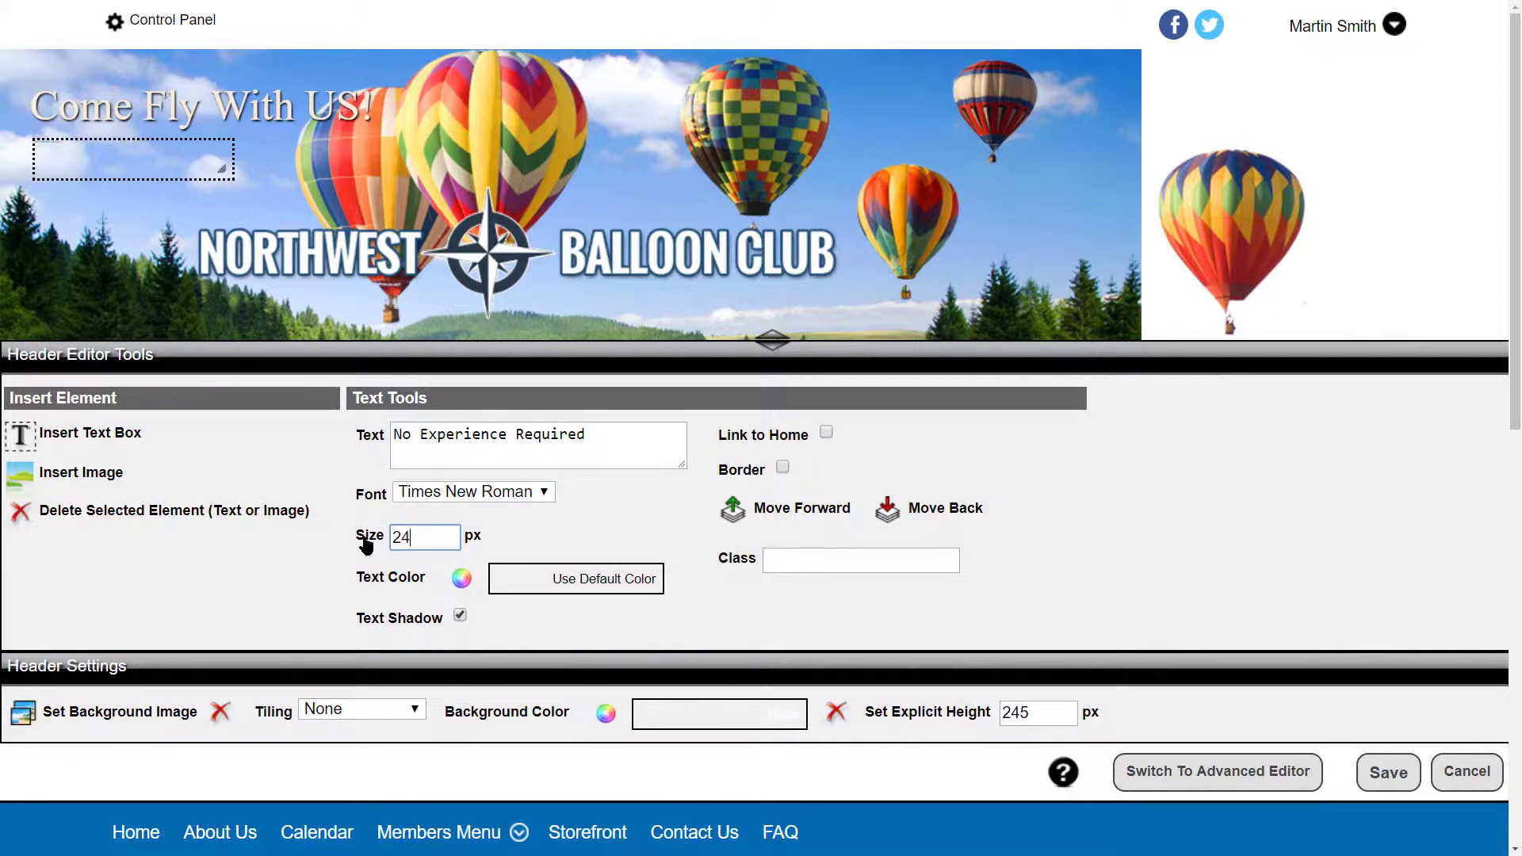
left_click(461, 577)
left_click(547, 206)
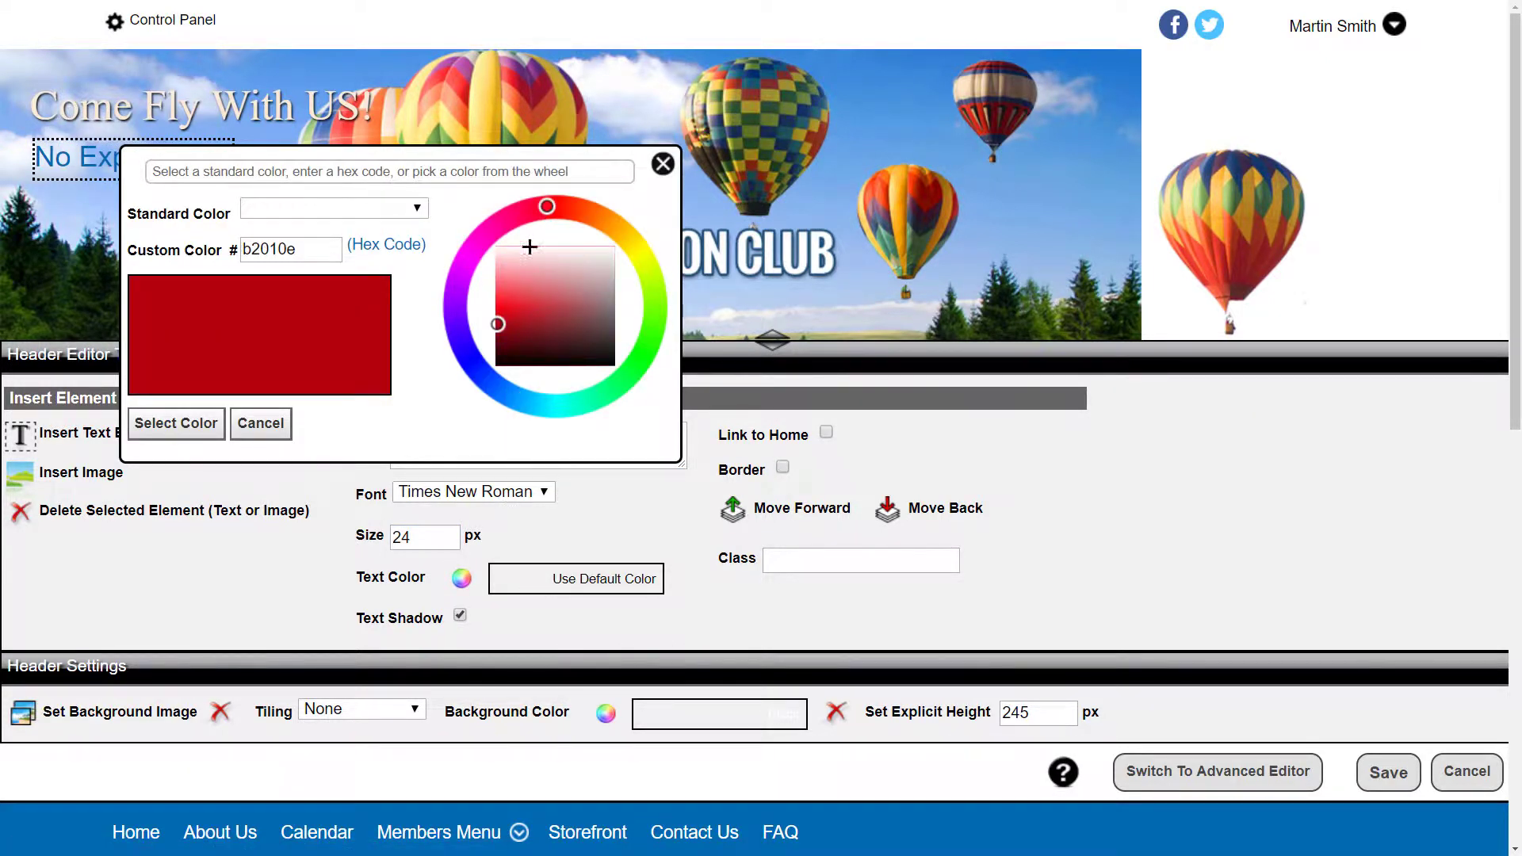
left_click(499, 278)
left_click(176, 423)
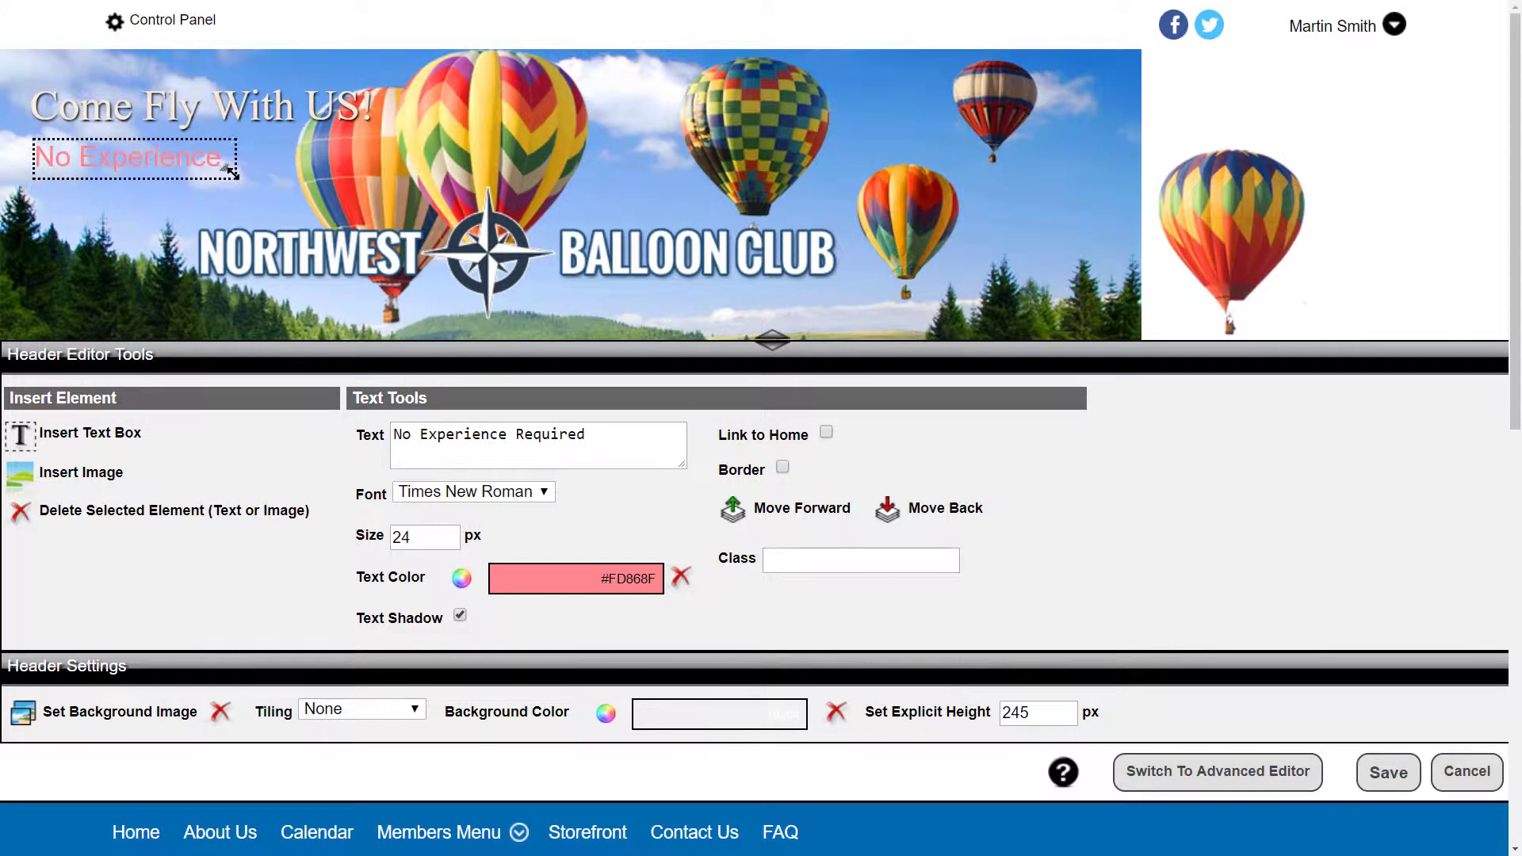
left_click(459, 615)
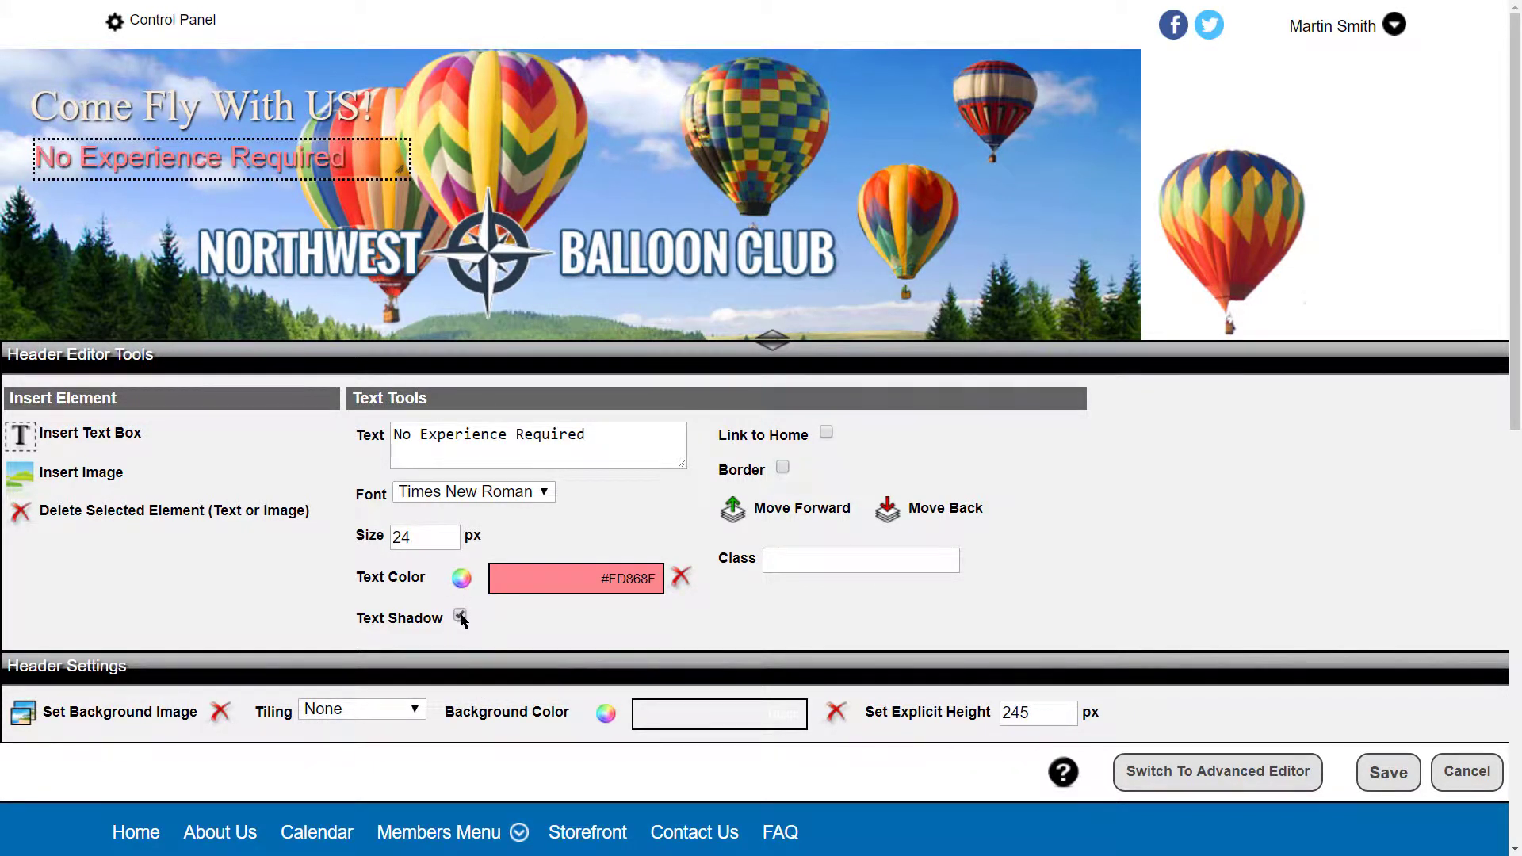
Try layering the "No Experience Required" box behind and in front of the headline, and reposition it directly beneath the headline.
left_click_drag(241, 169, 249, 137)
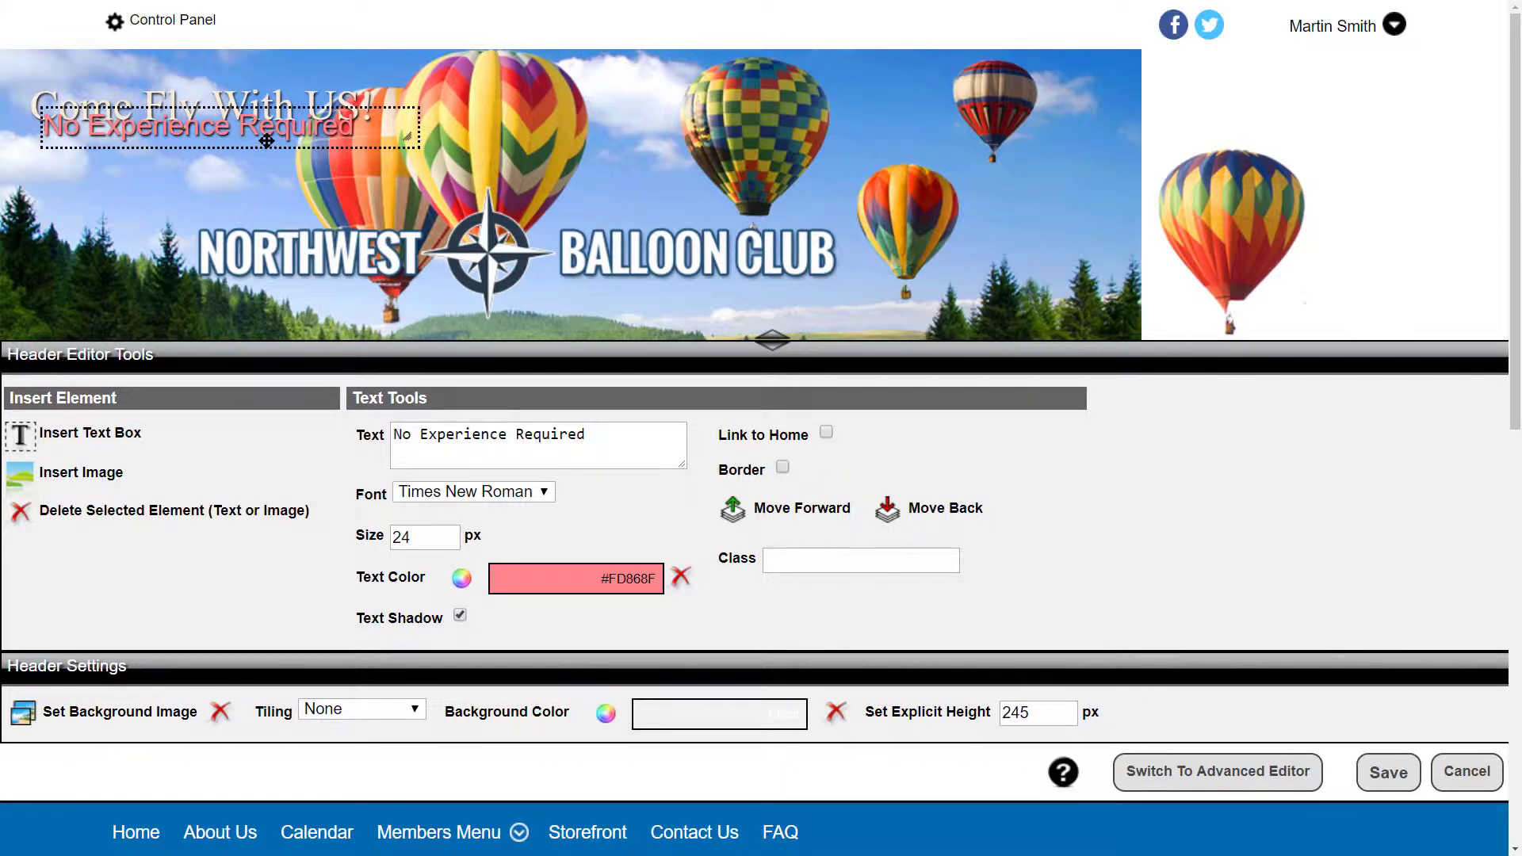
left_click_drag(266, 139, 271, 135)
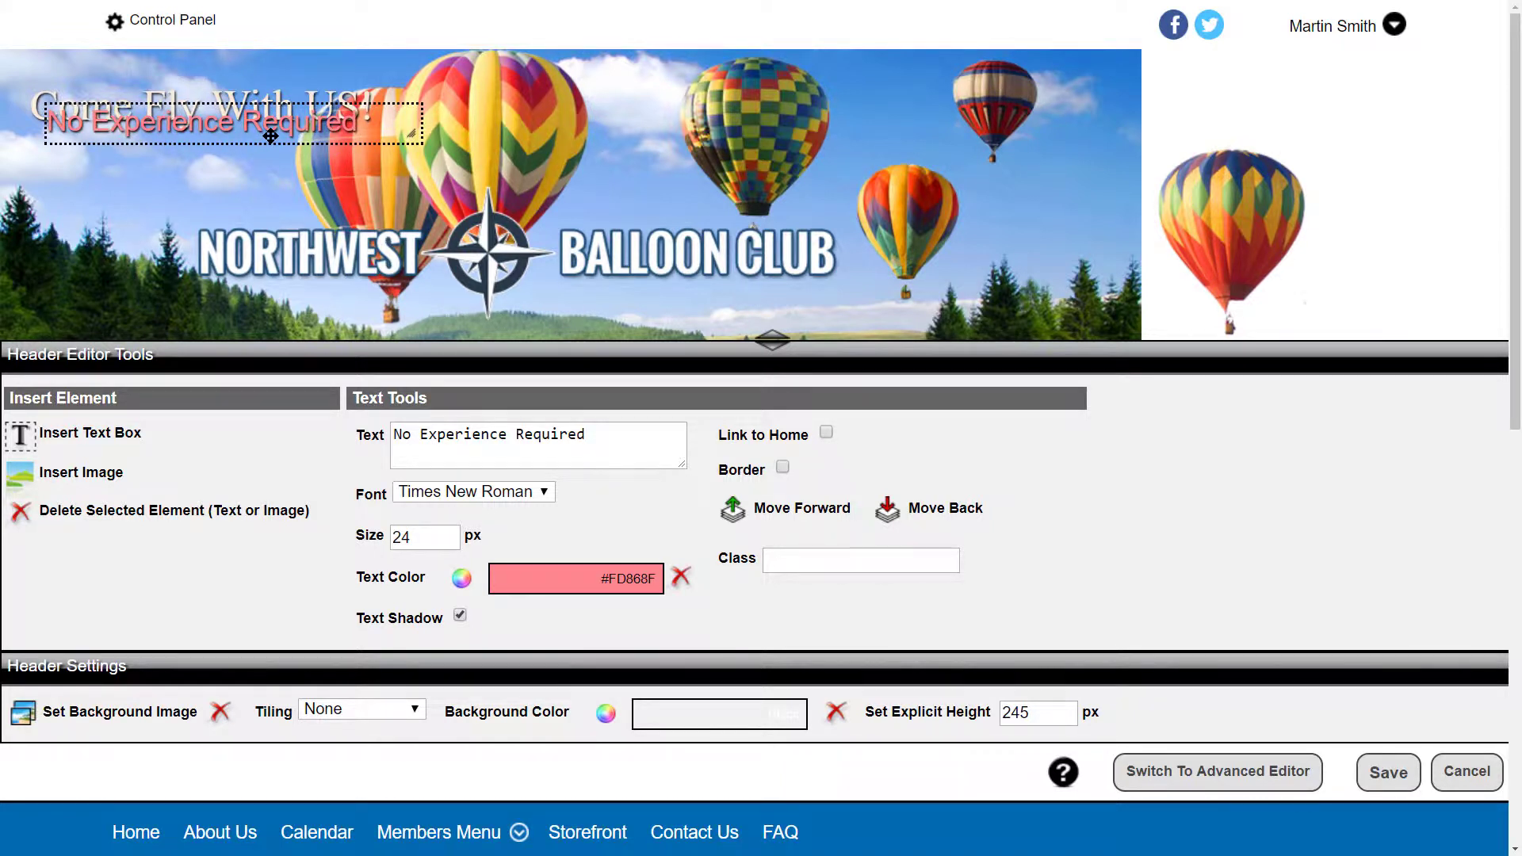
left_click(945, 515)
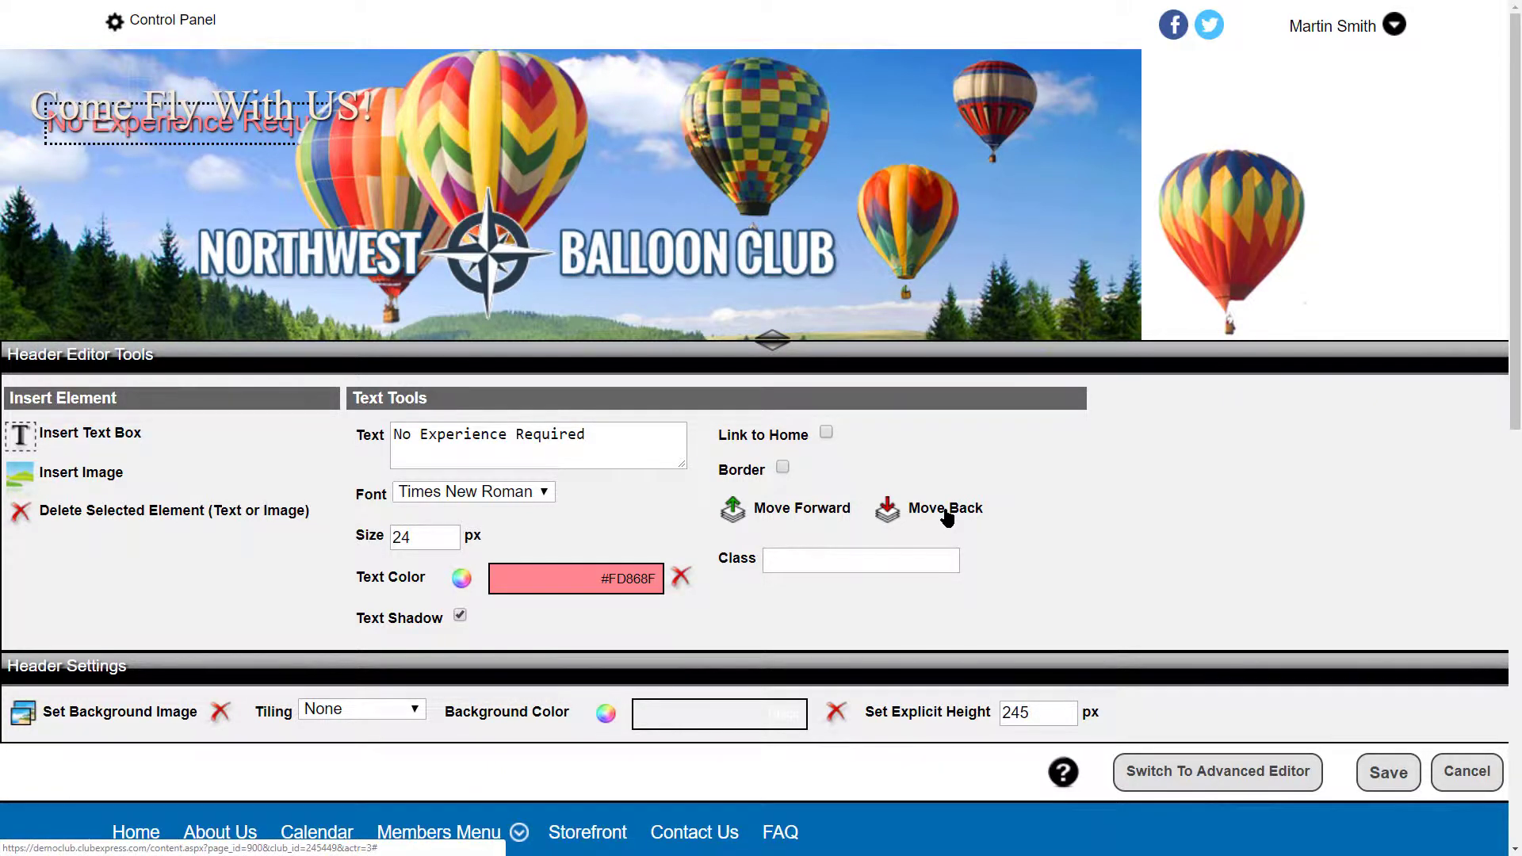
left_click(816, 517)
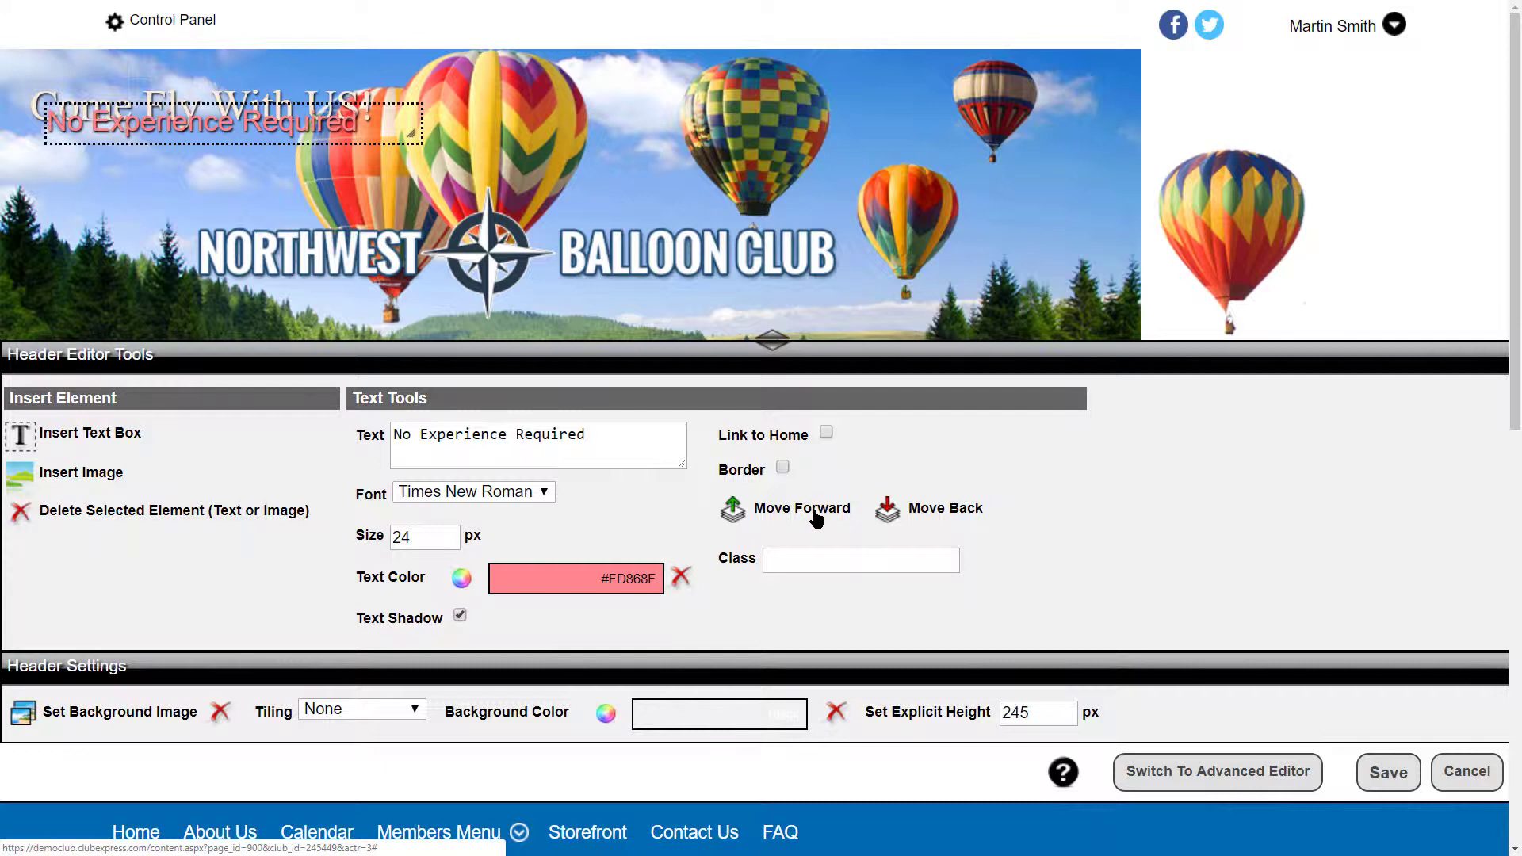
left_click_drag(231, 136, 214, 158)
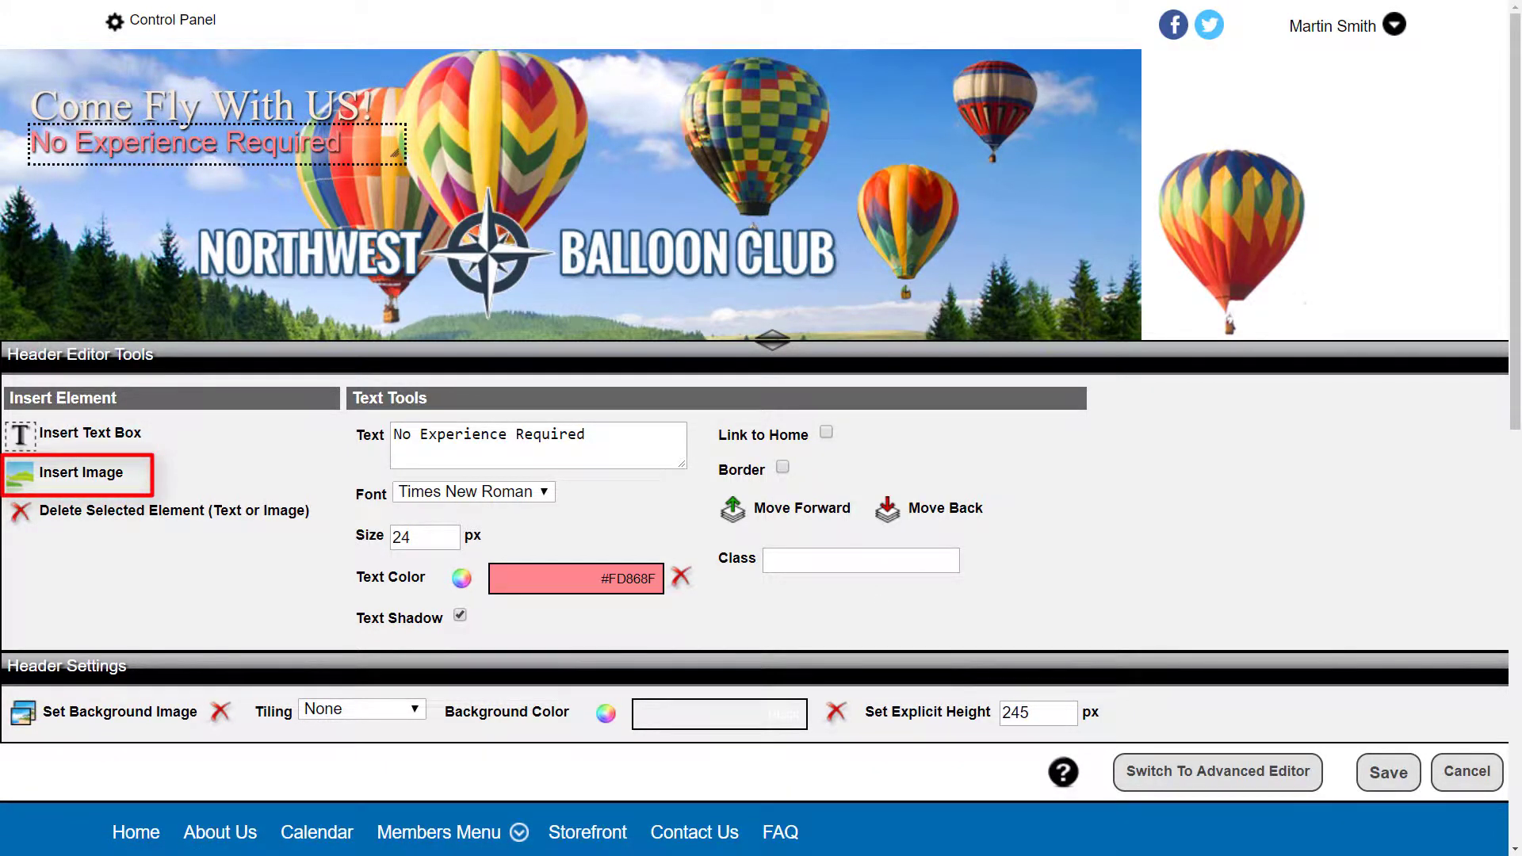
Find images whose file names start with NWBC and insert nwbc-logo-red.png into the header.
left_click(89, 475)
left_click(745, 147)
type("NWBC")
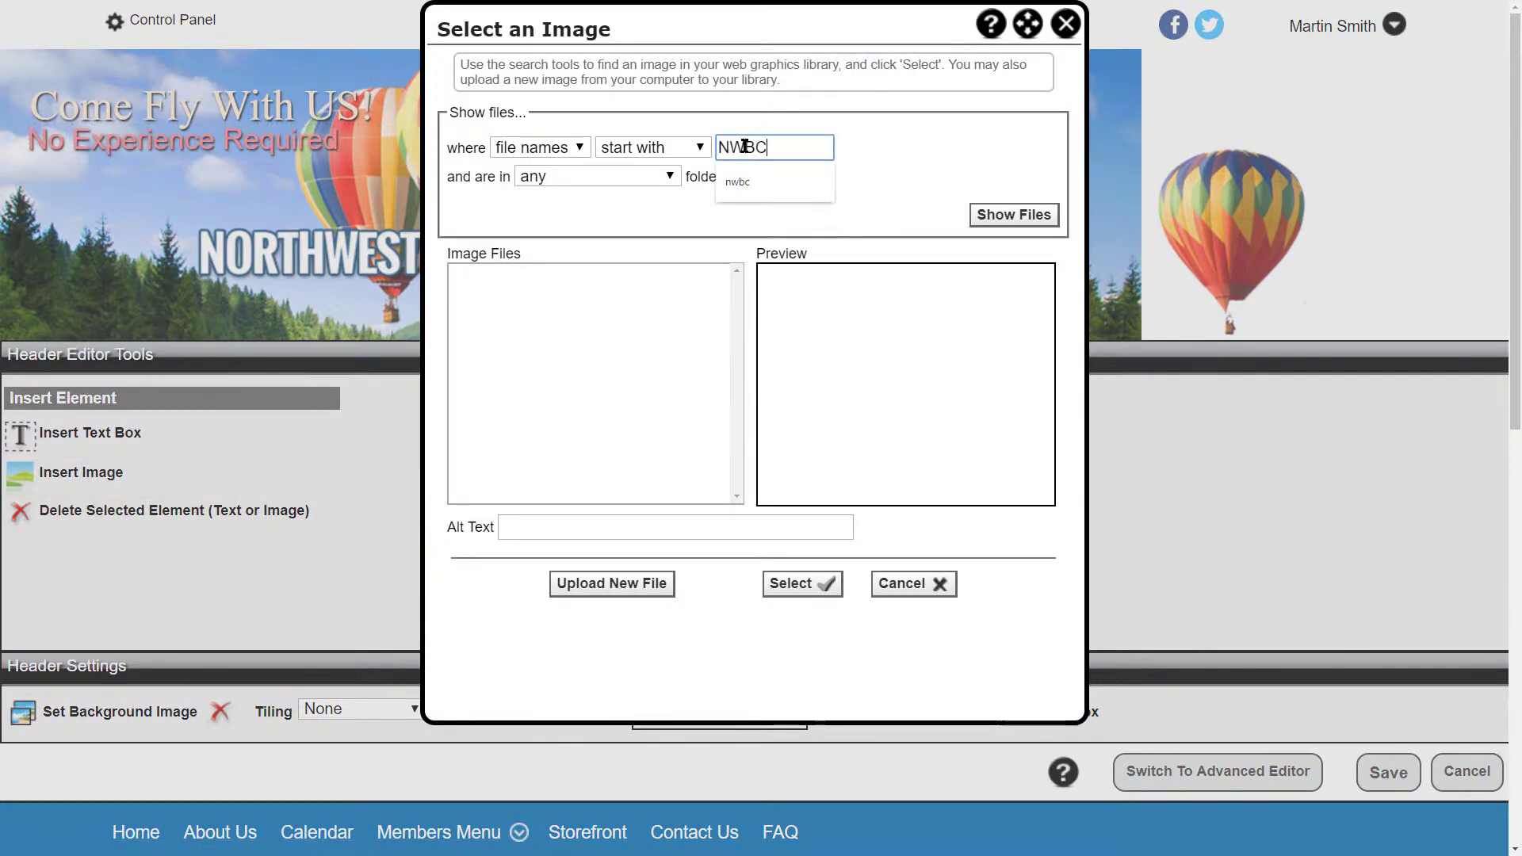
left_click(975, 216)
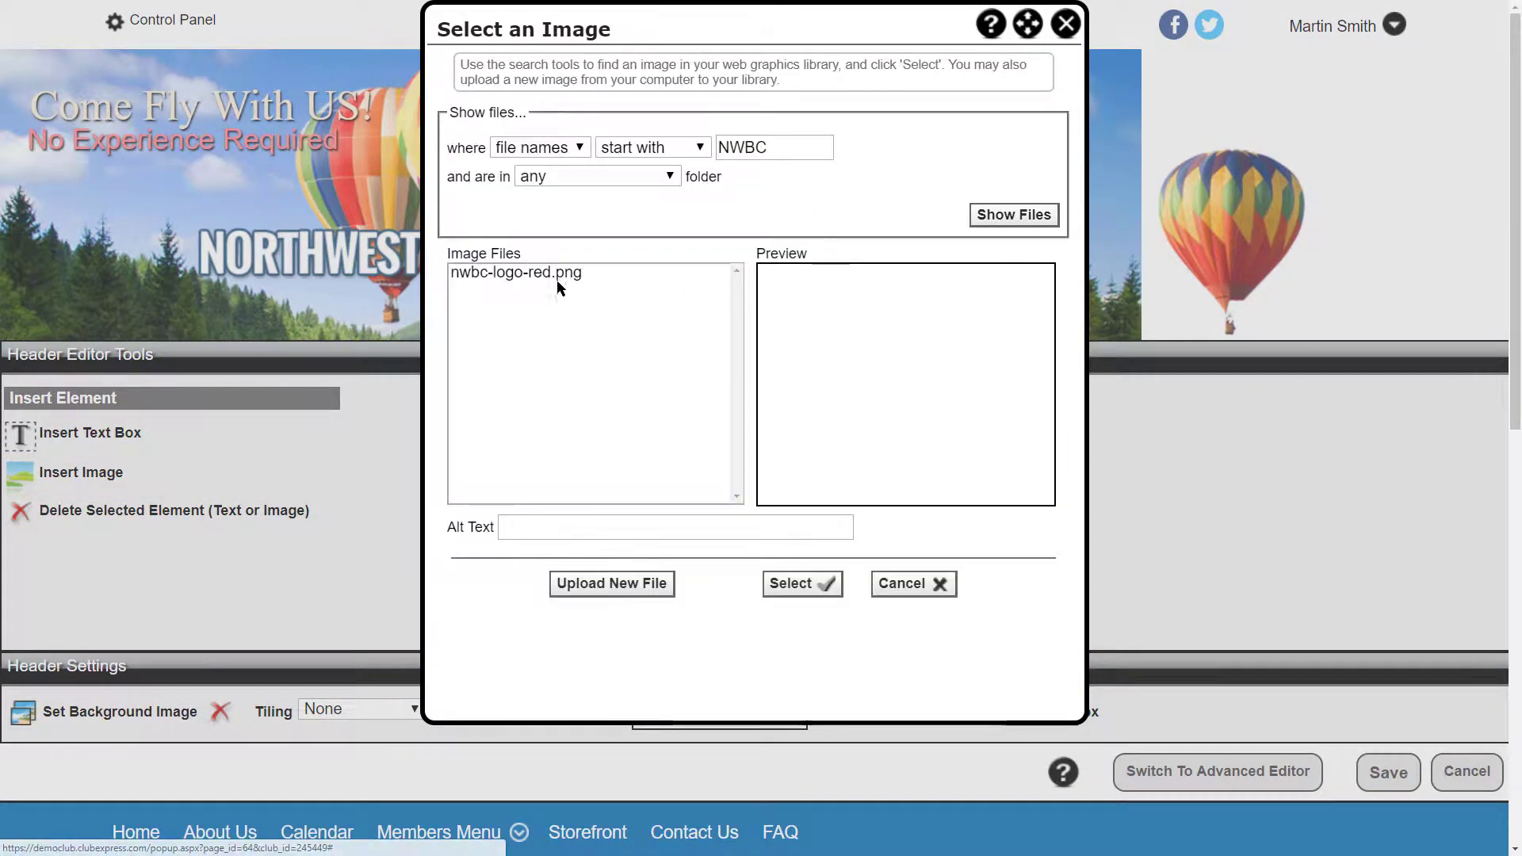
left_click(555, 275)
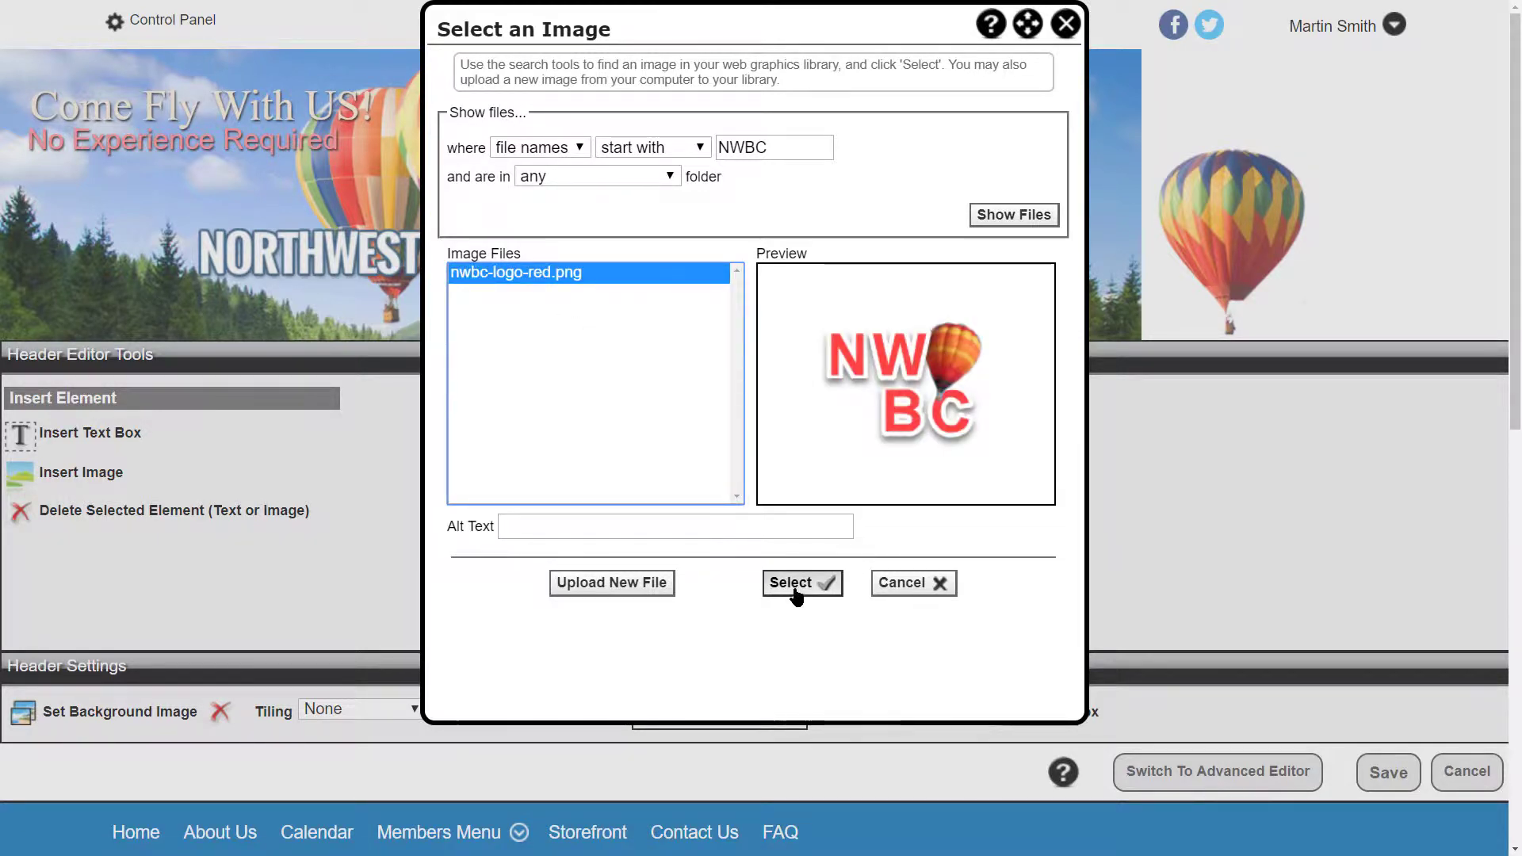
left_click(792, 584)
Move the NWBC logo beside the checkered balloon, shrink it slightly and set its alt text to "NWBC Logo".
left_click_drag(164, 113, 910, 115)
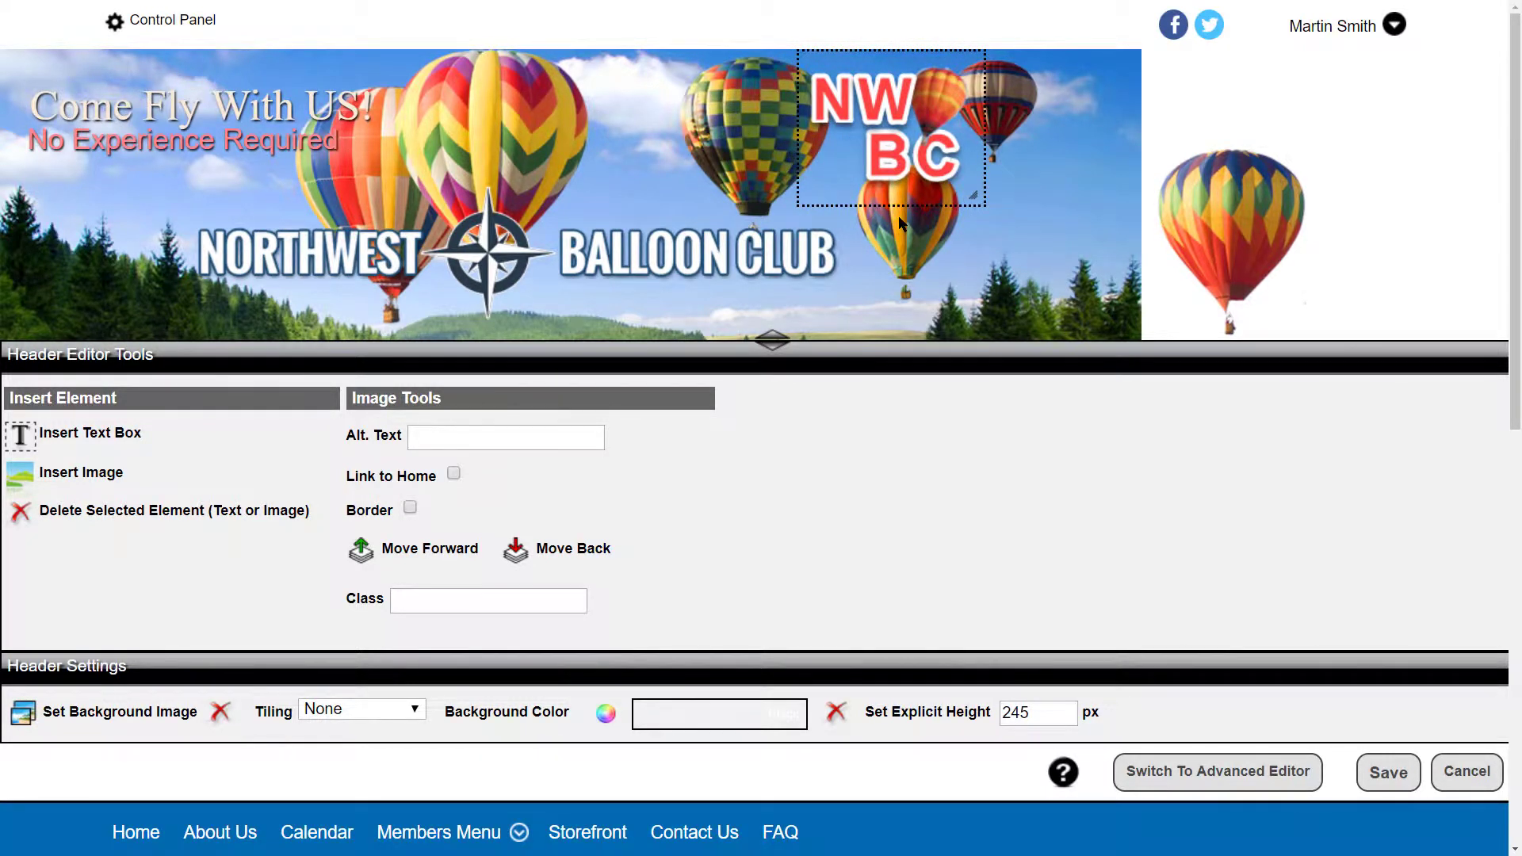
left_click_drag(975, 198, 946, 163)
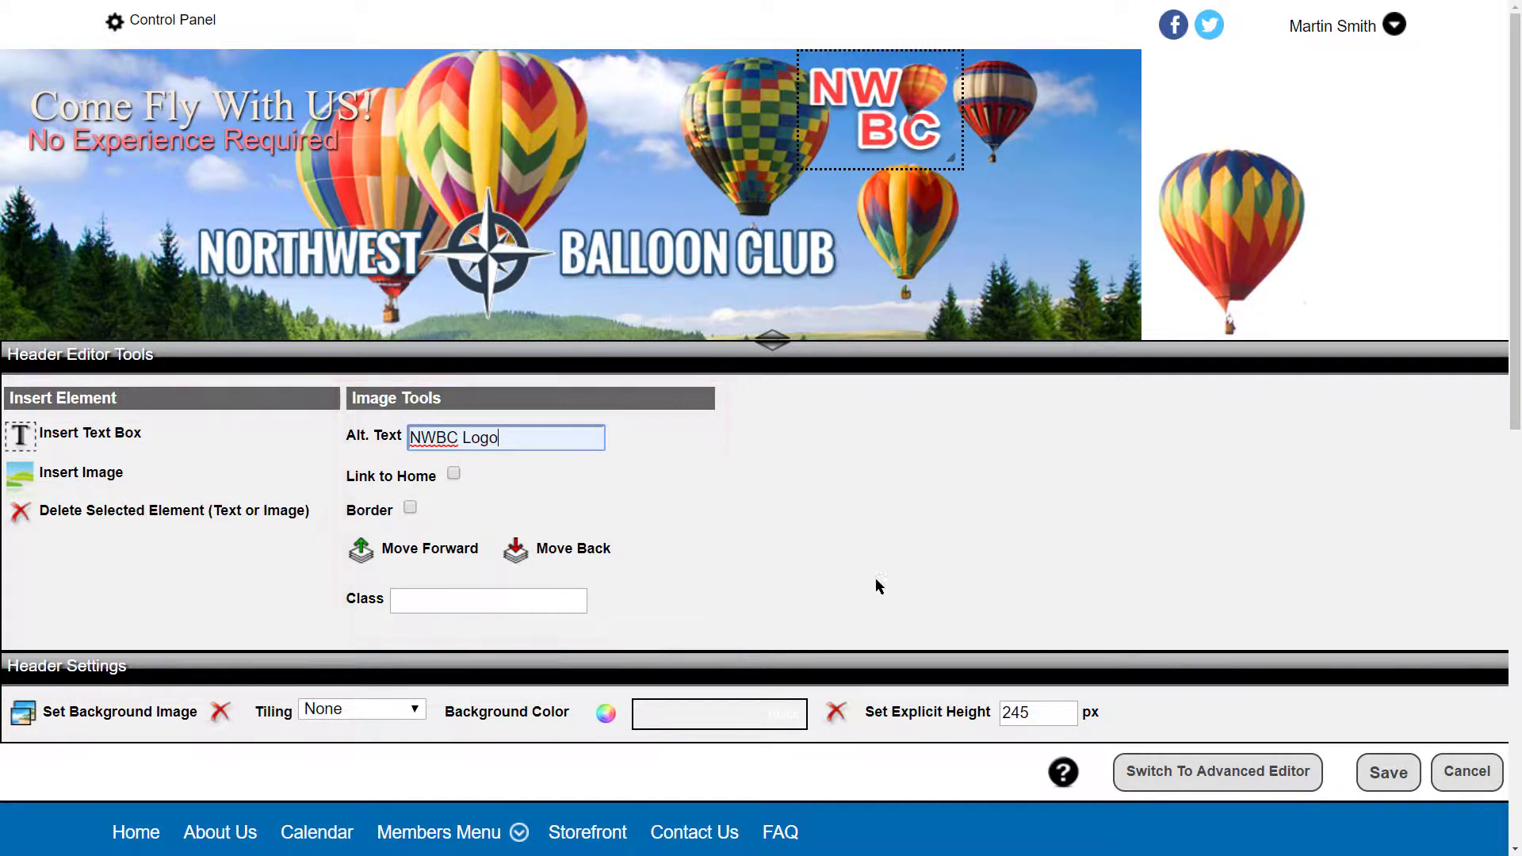
Try placing the NWBC logo behind the checkered balloon and bring it forward again.
left_click(581, 558)
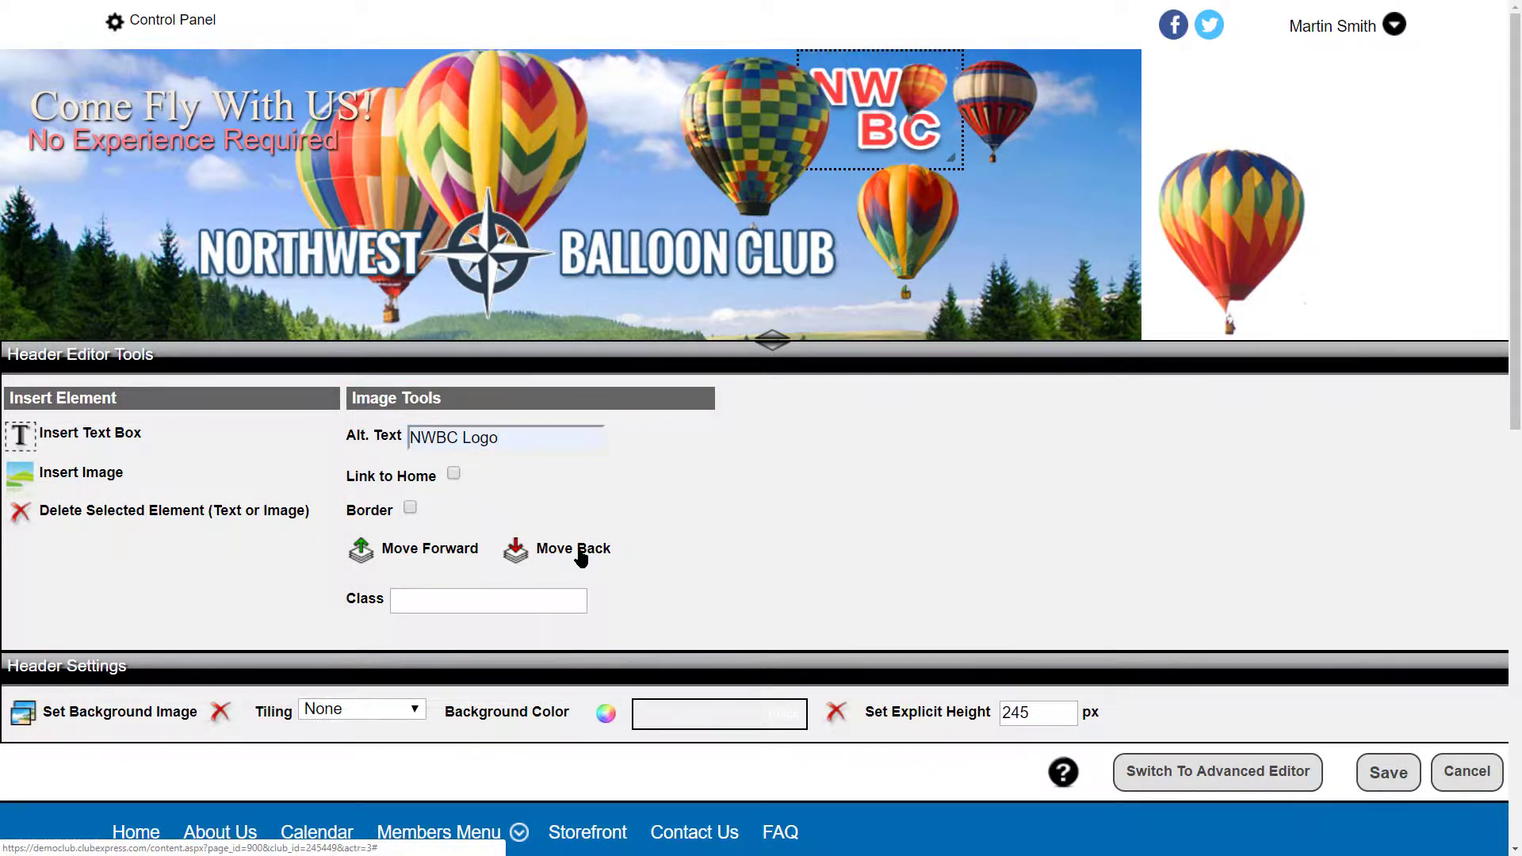
left_click(449, 555)
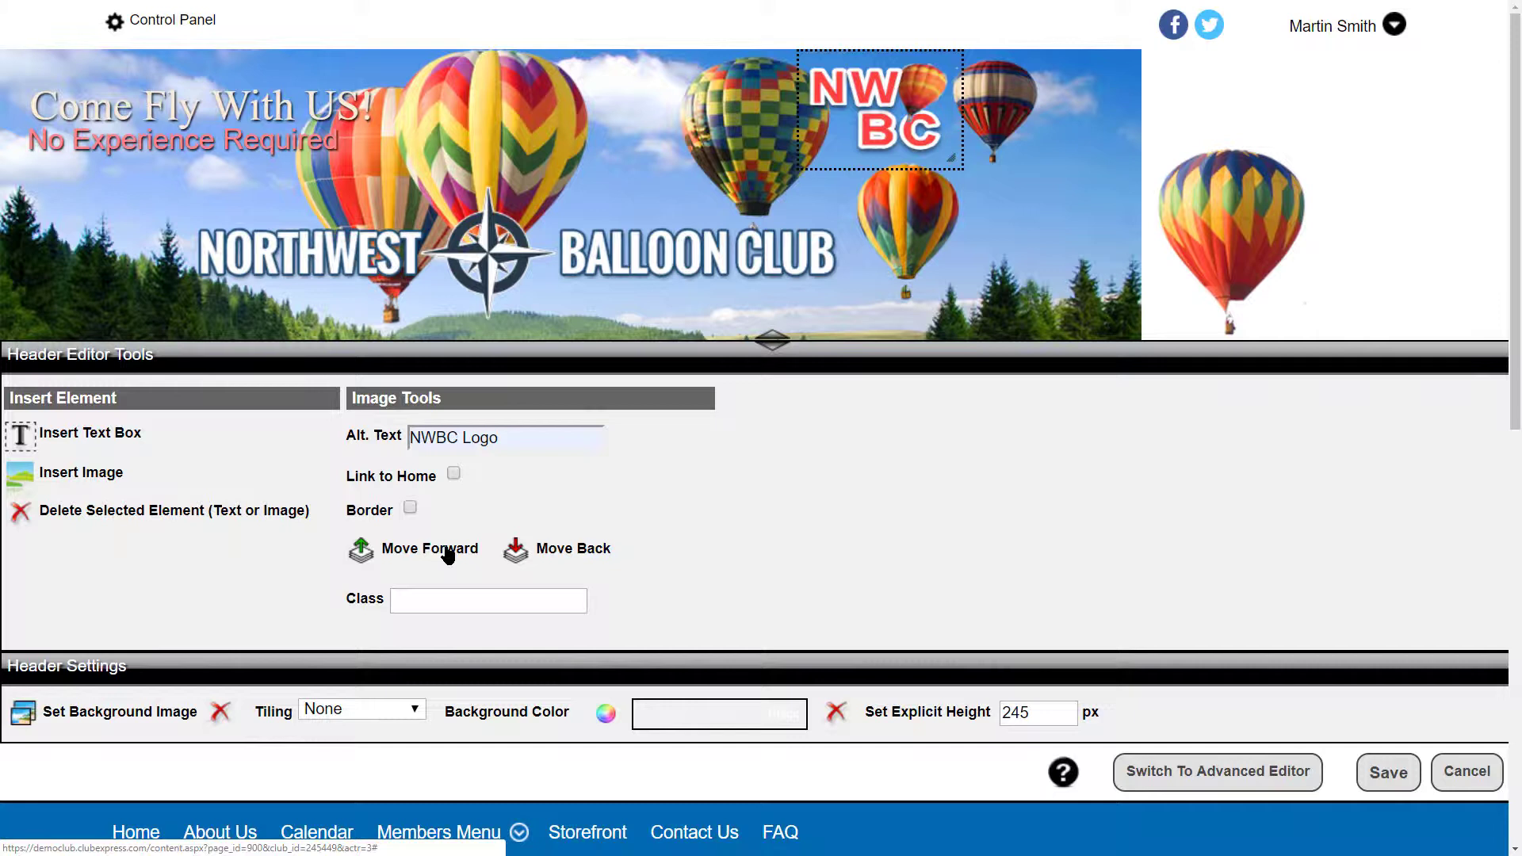
left_click(515, 558)
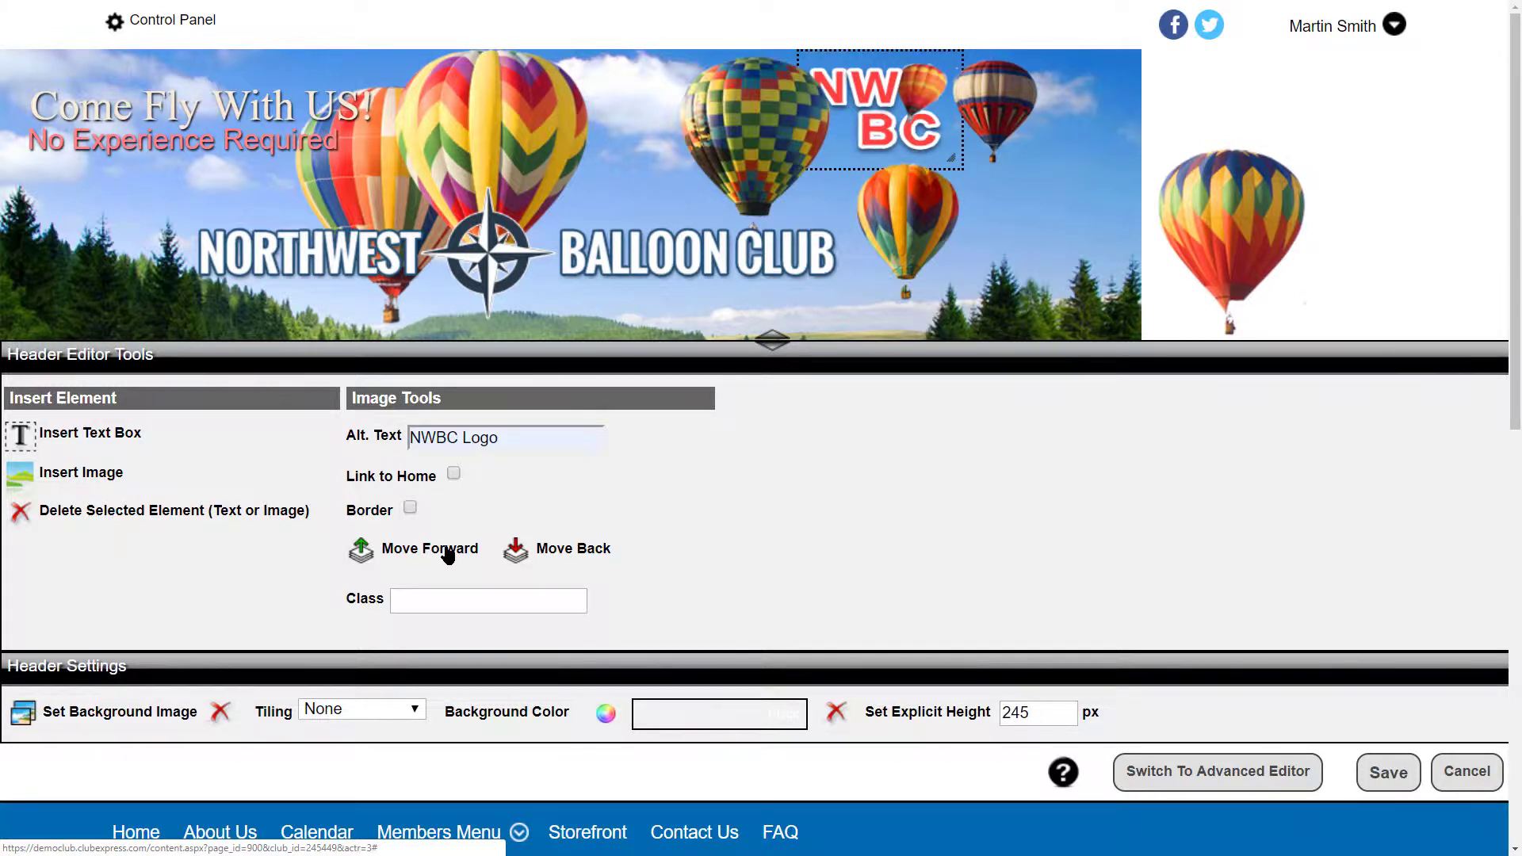
left_click(448, 556)
Switch the page header to the advanced editor and save the header.
left_click(1191, 783)
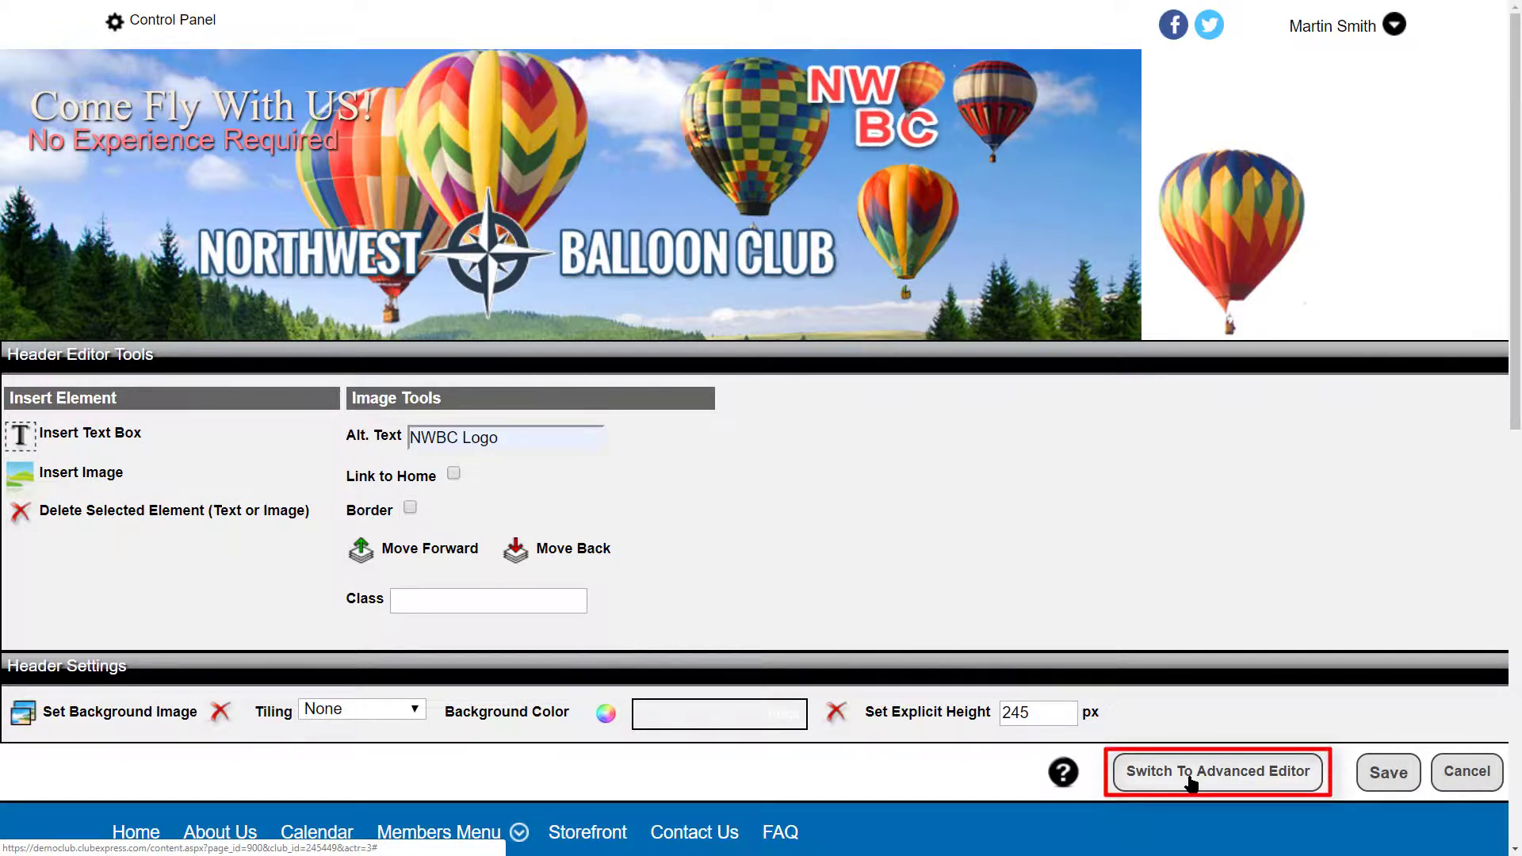
left_click(1191, 773)
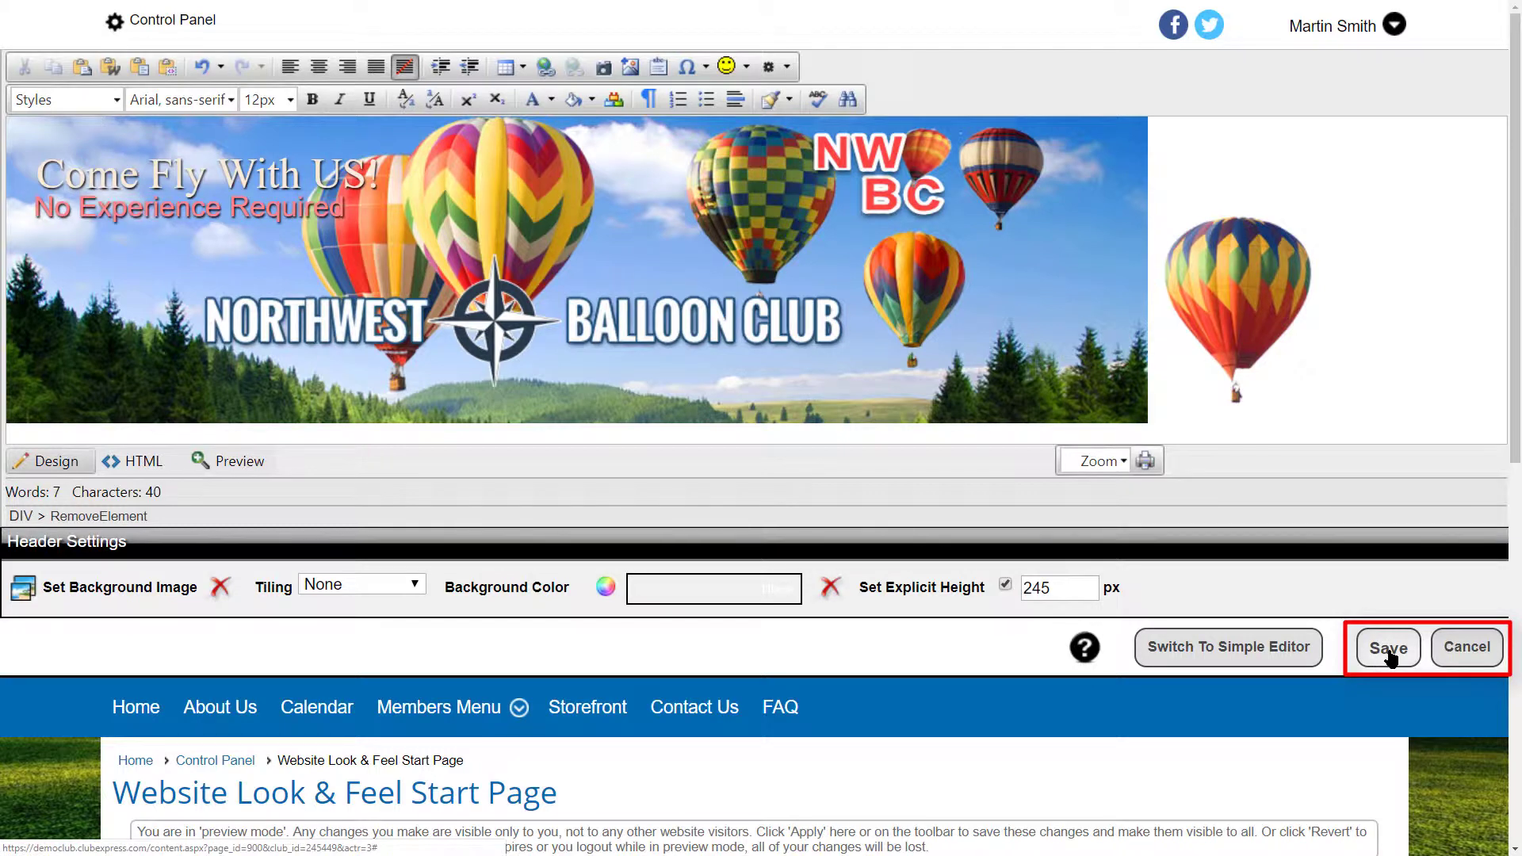
left_click(1388, 649)
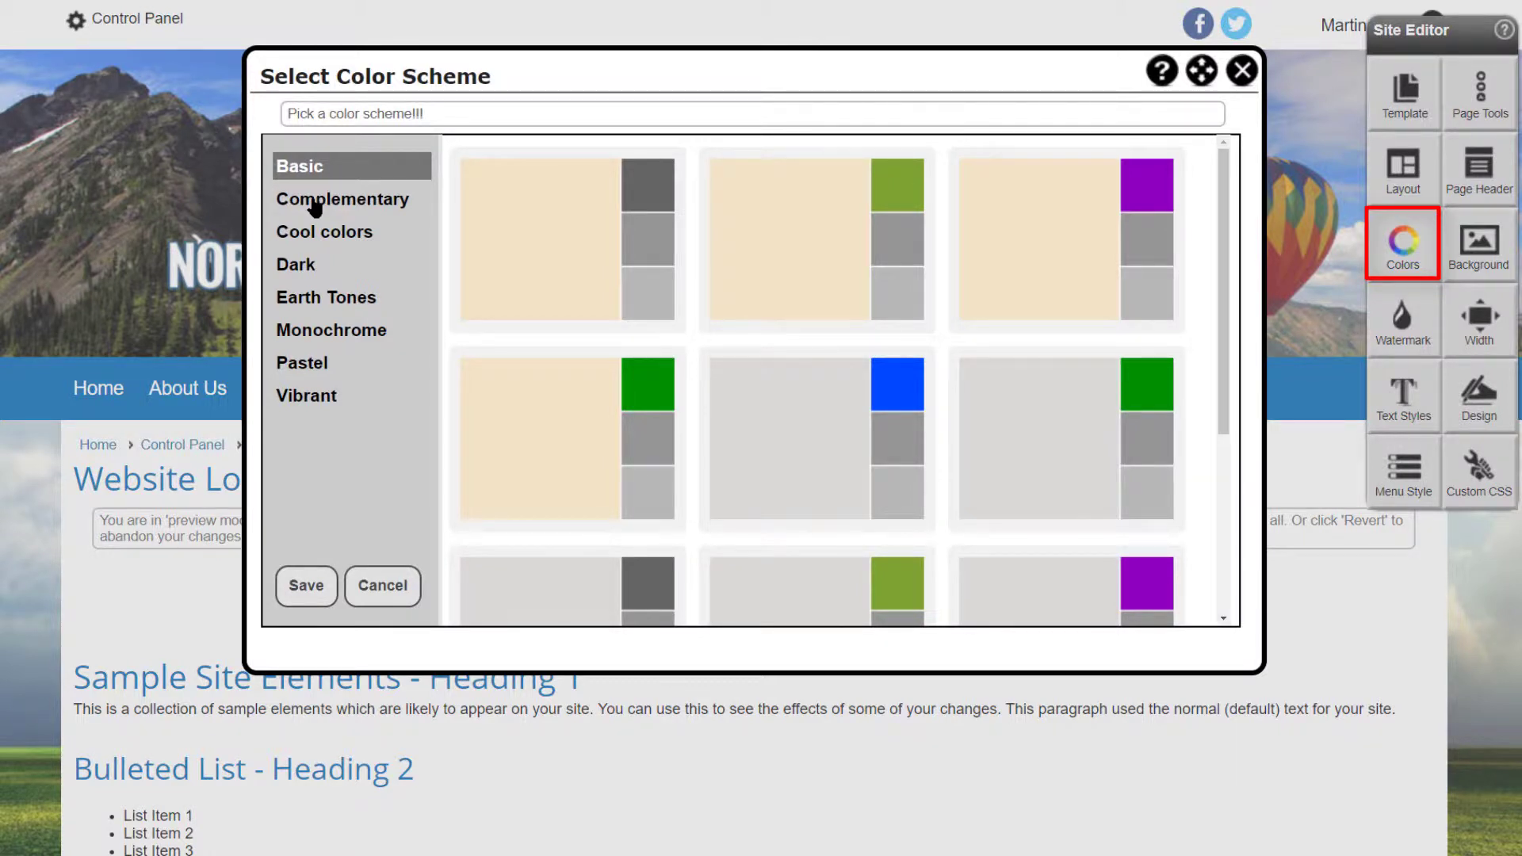
Try the dark green and teal color scheme from Cool colors on the site, and revert the change.
left_click(316, 208)
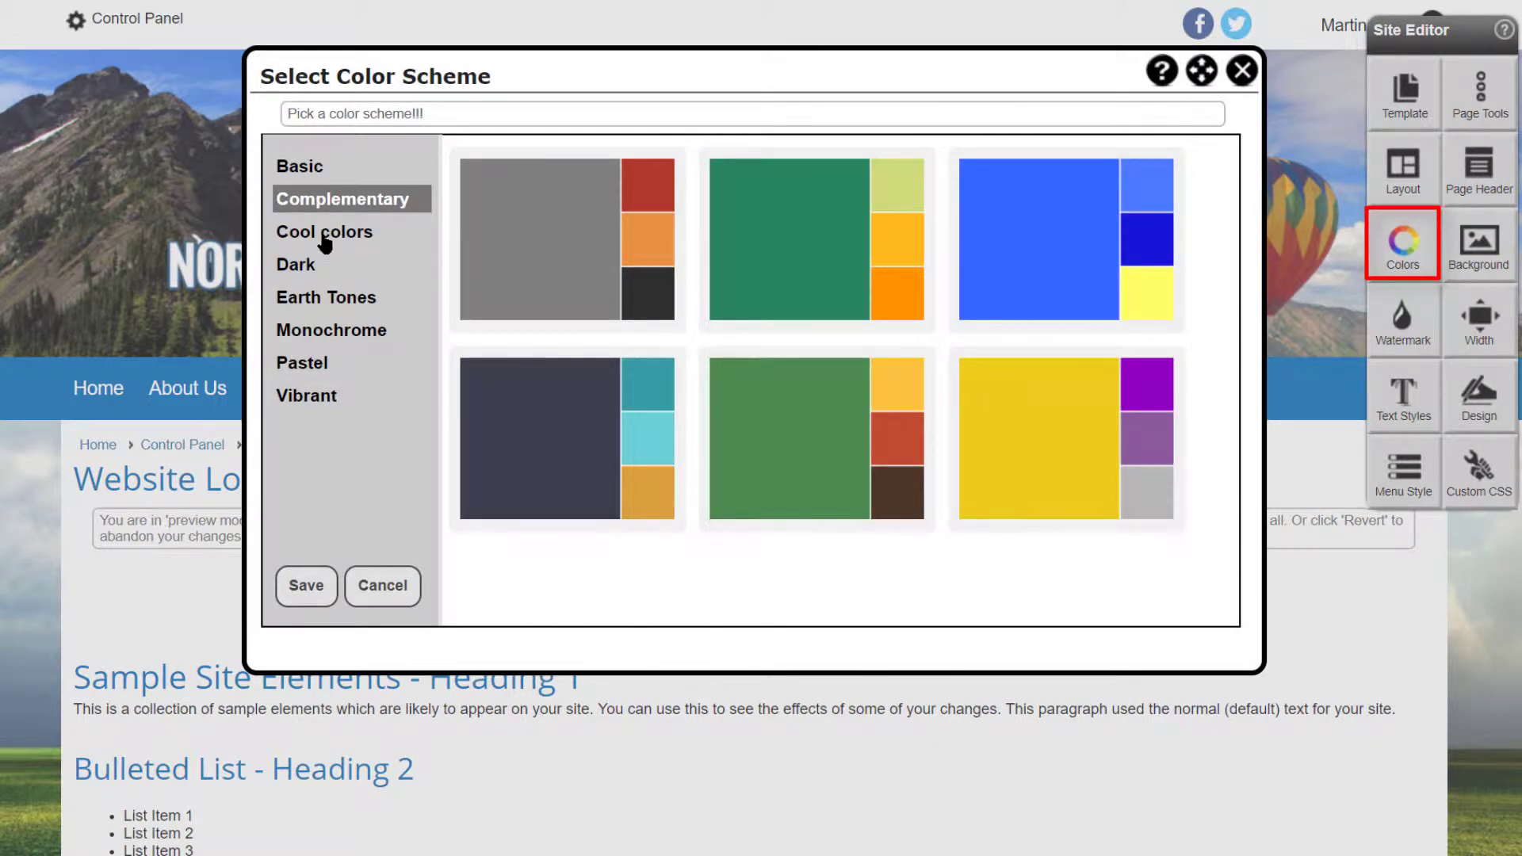
left_click(325, 235)
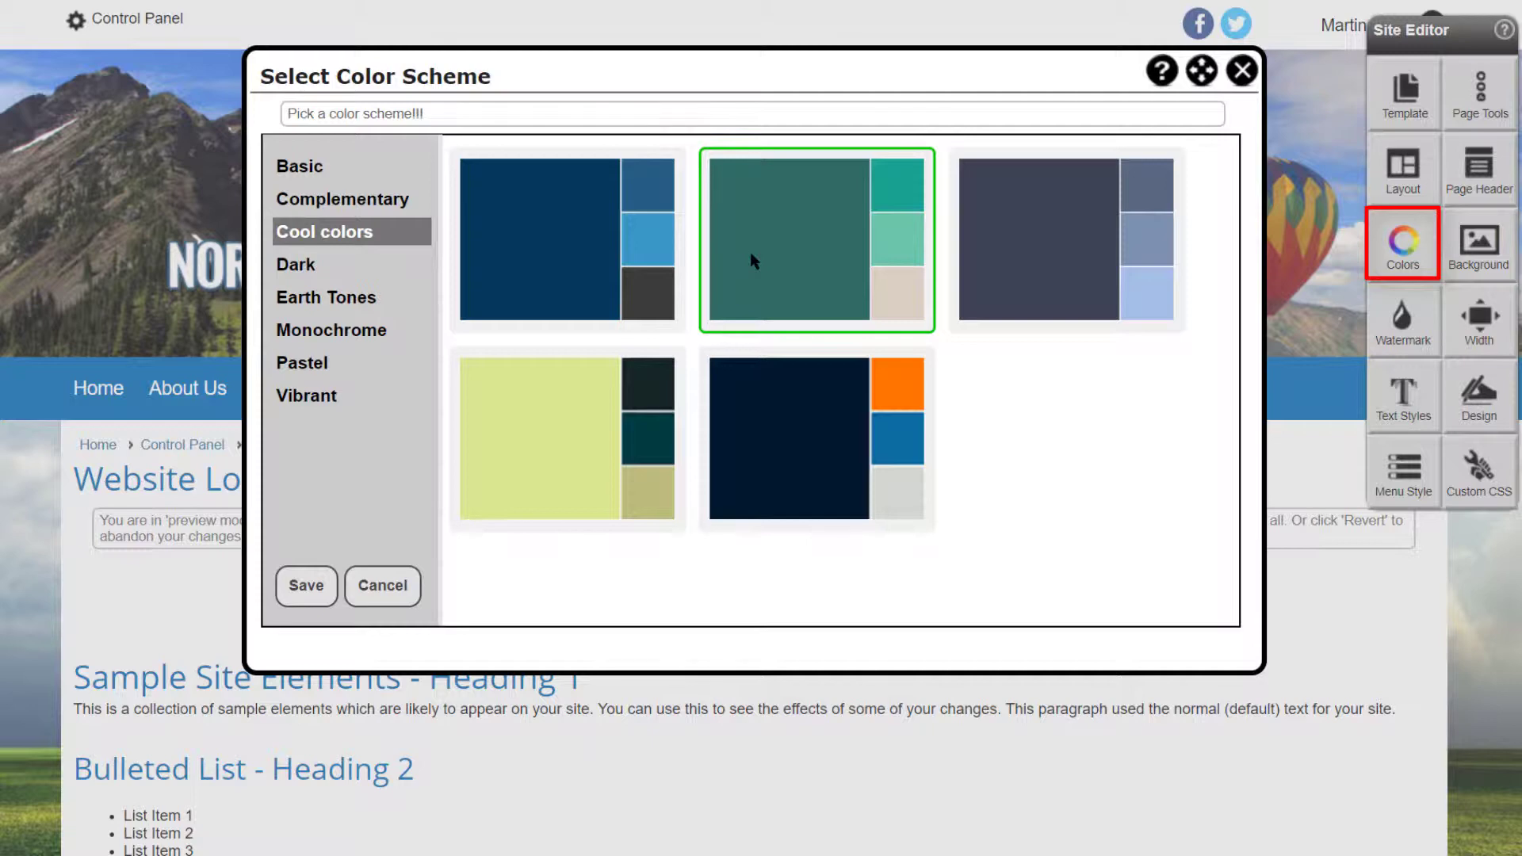
left_click(317, 588)
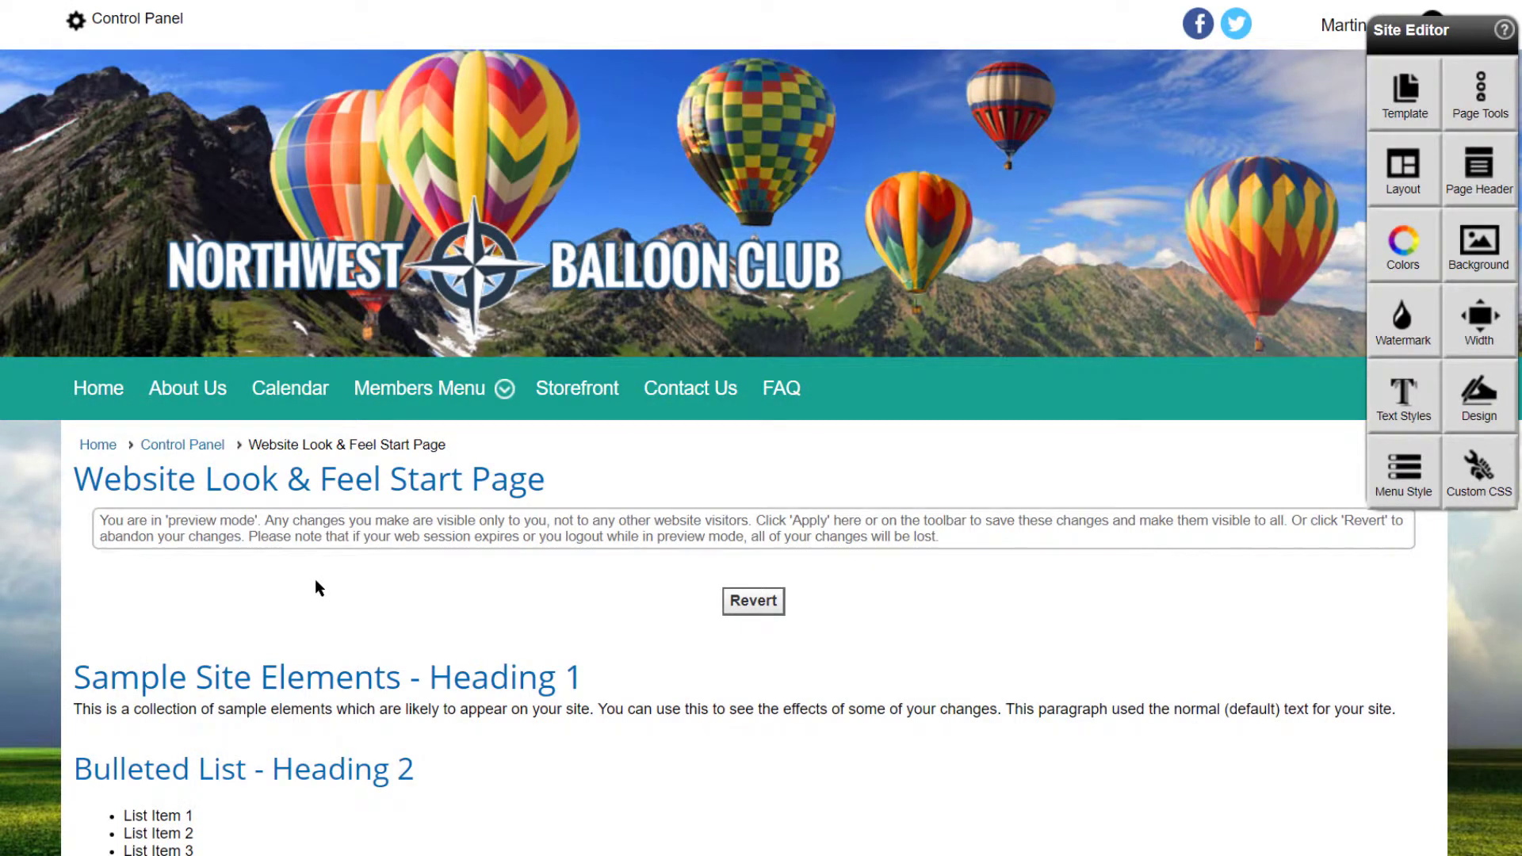
left_click(753, 602)
left_click(840, 77)
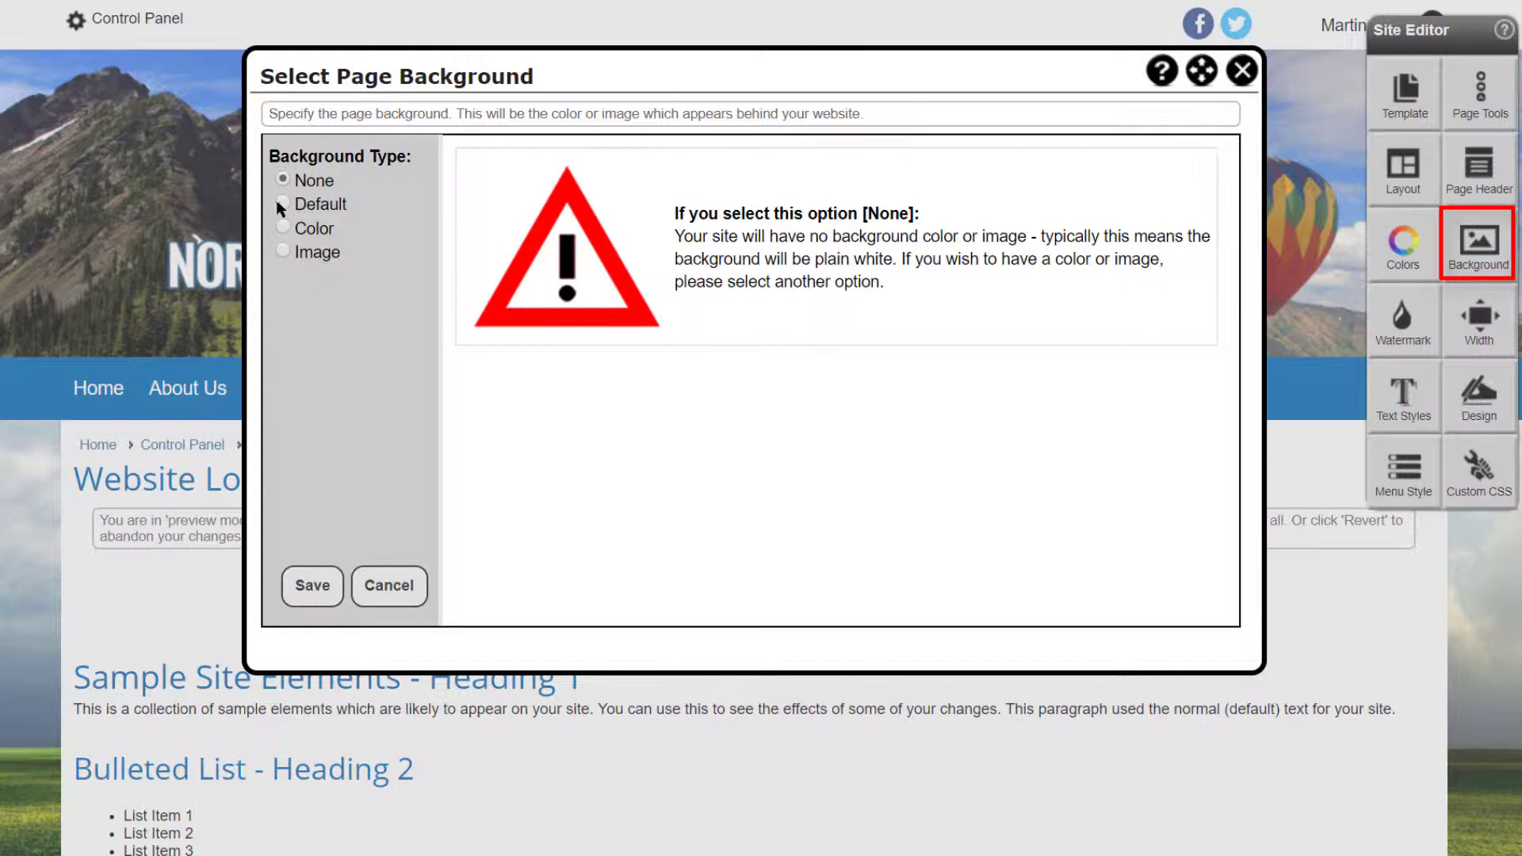
Try the Default background type and the standard color BlanchedAlmond for the page background.
left_click(281, 204)
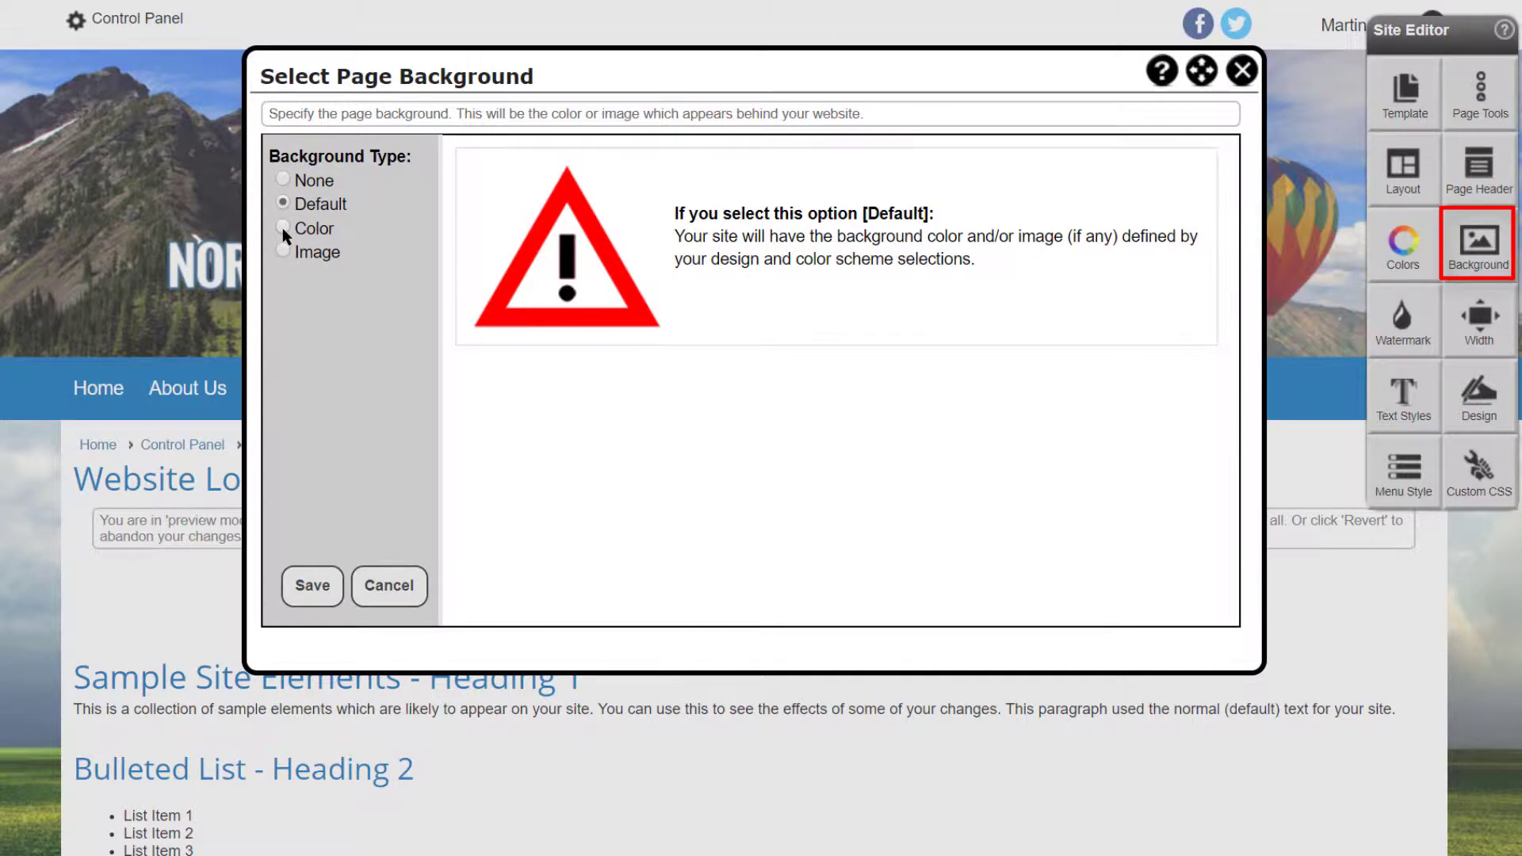
left_click(282, 227)
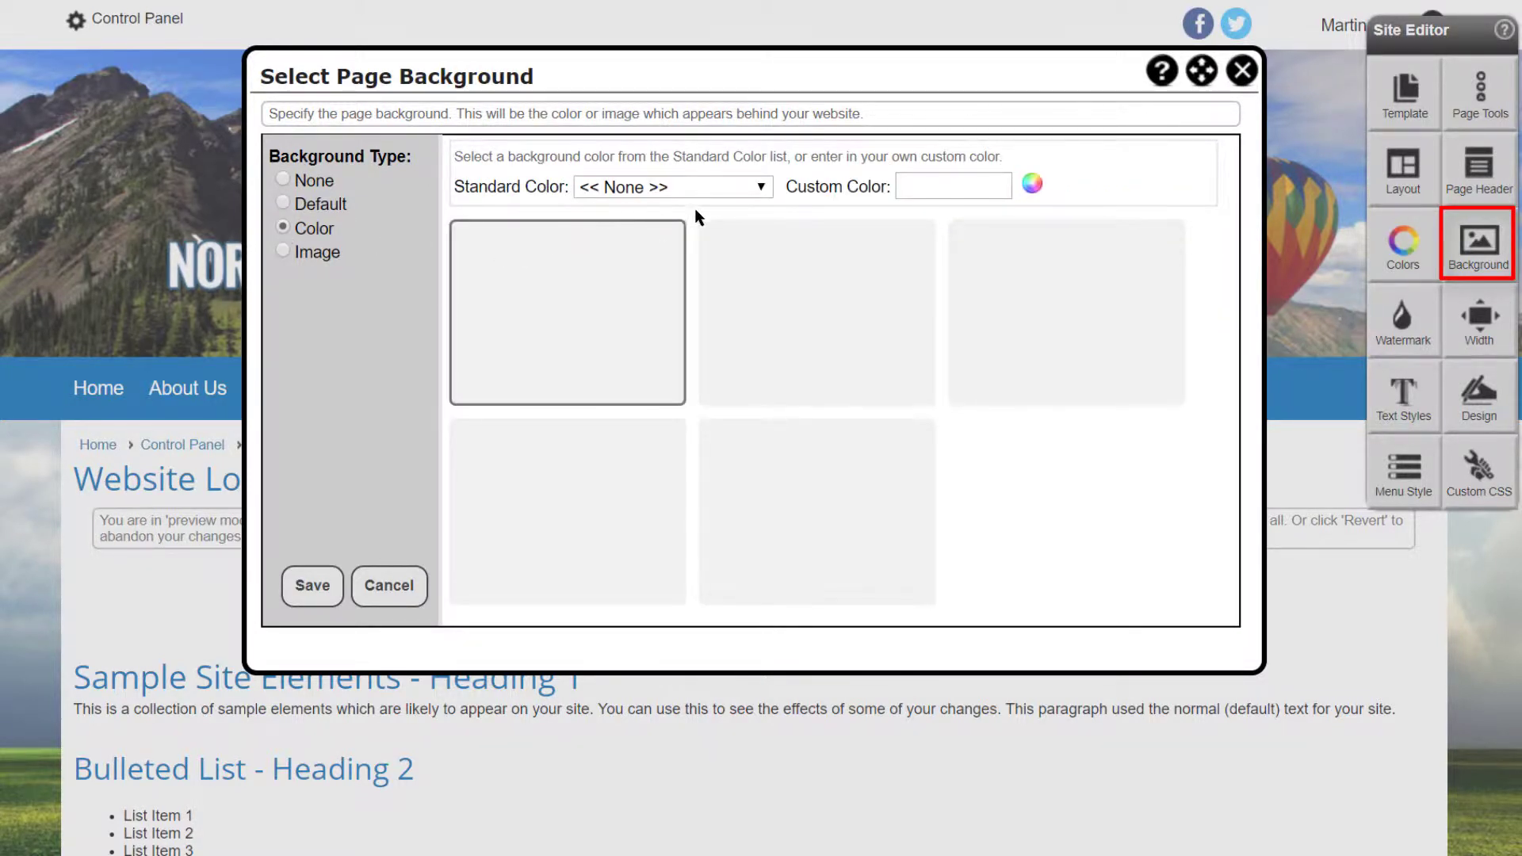
left_click(761, 190)
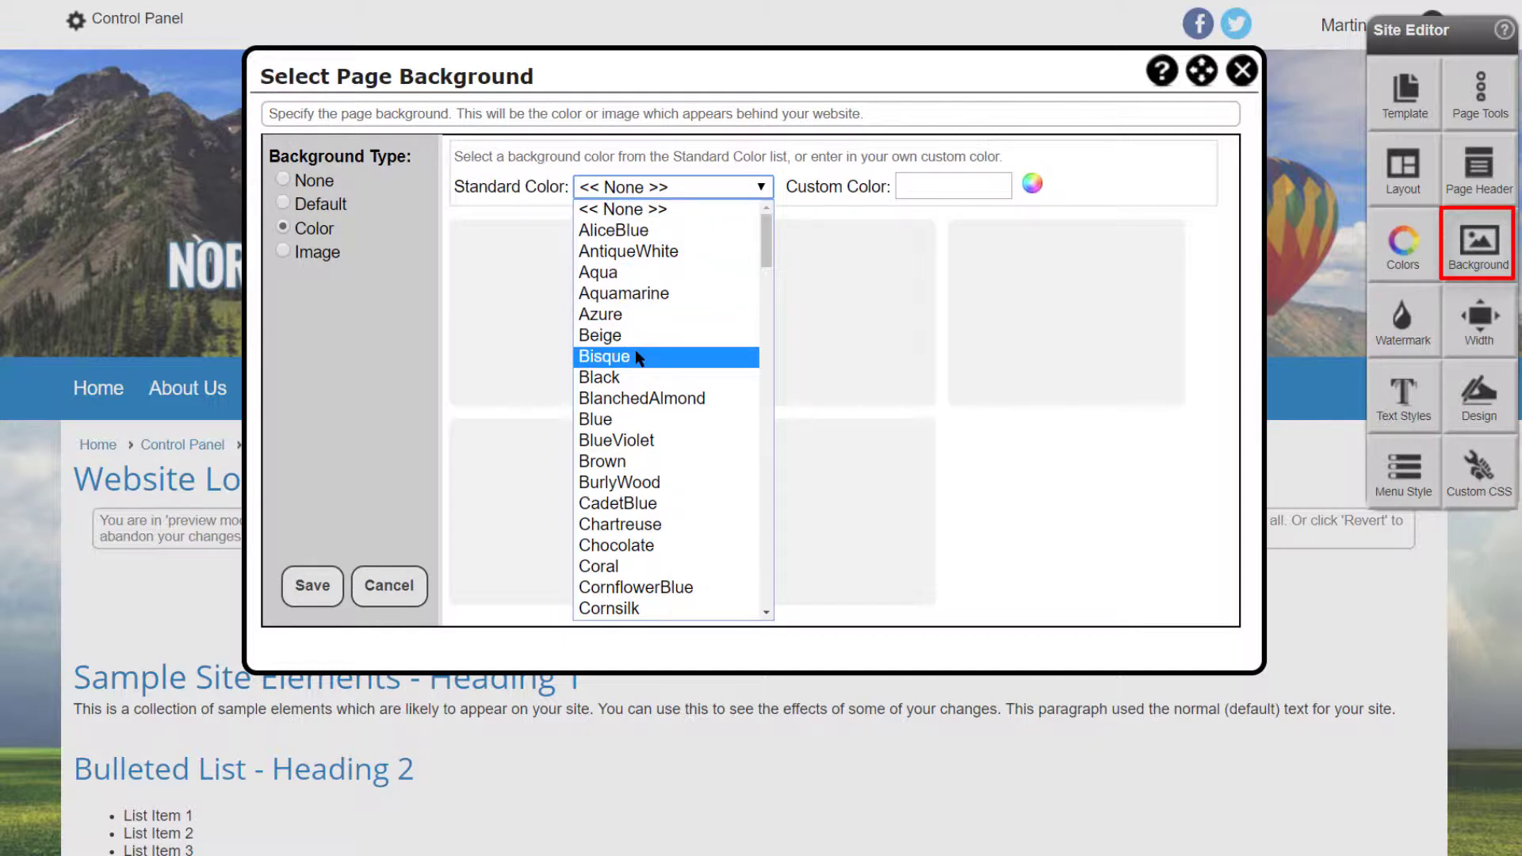
left_click(634, 399)
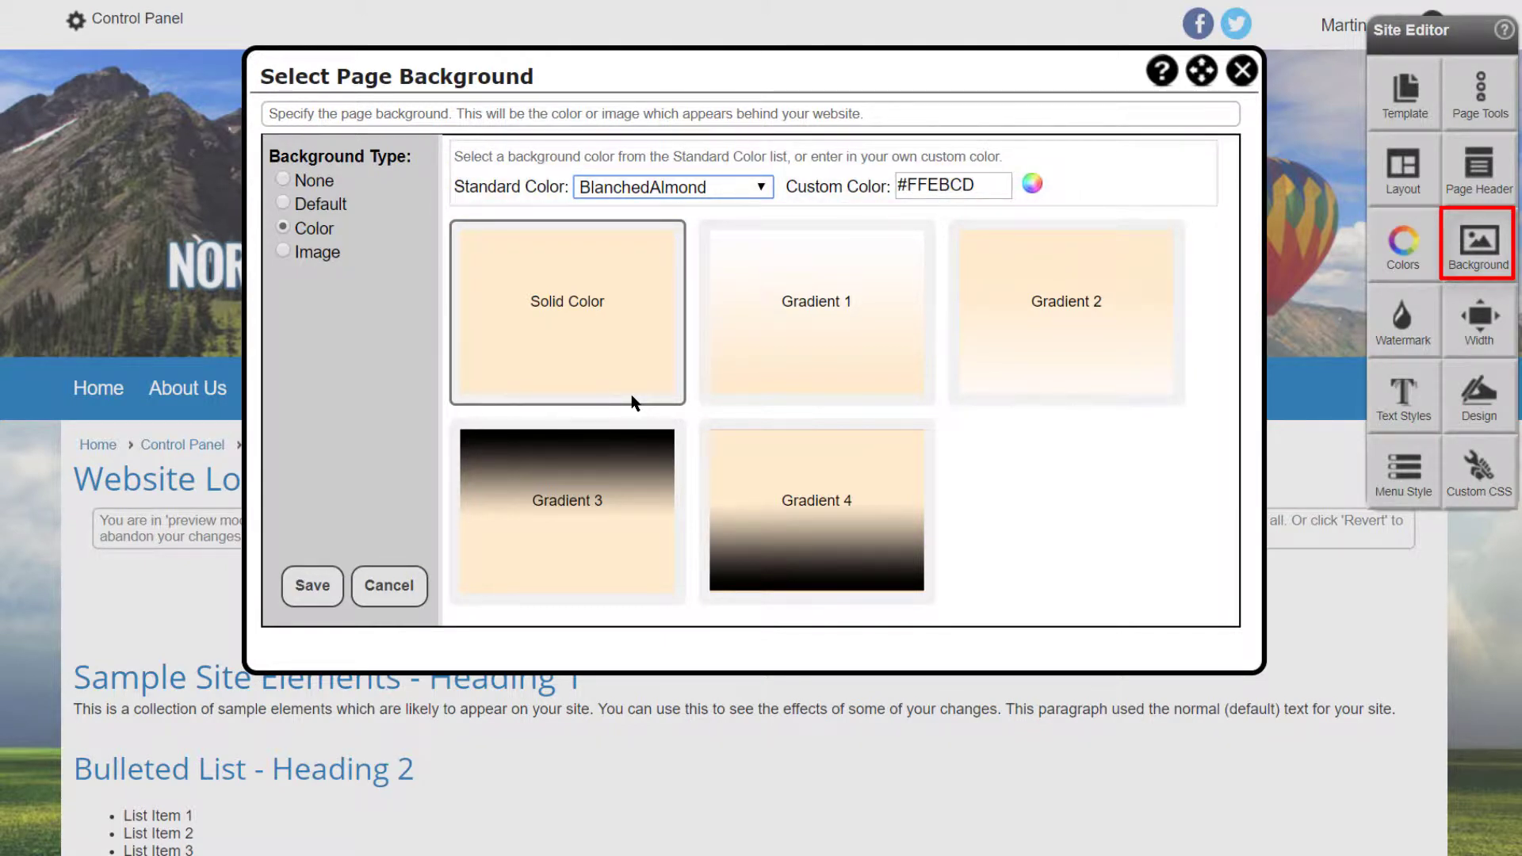
Try the custom light blue #99c5eb as the page background color.
left_click(1031, 184)
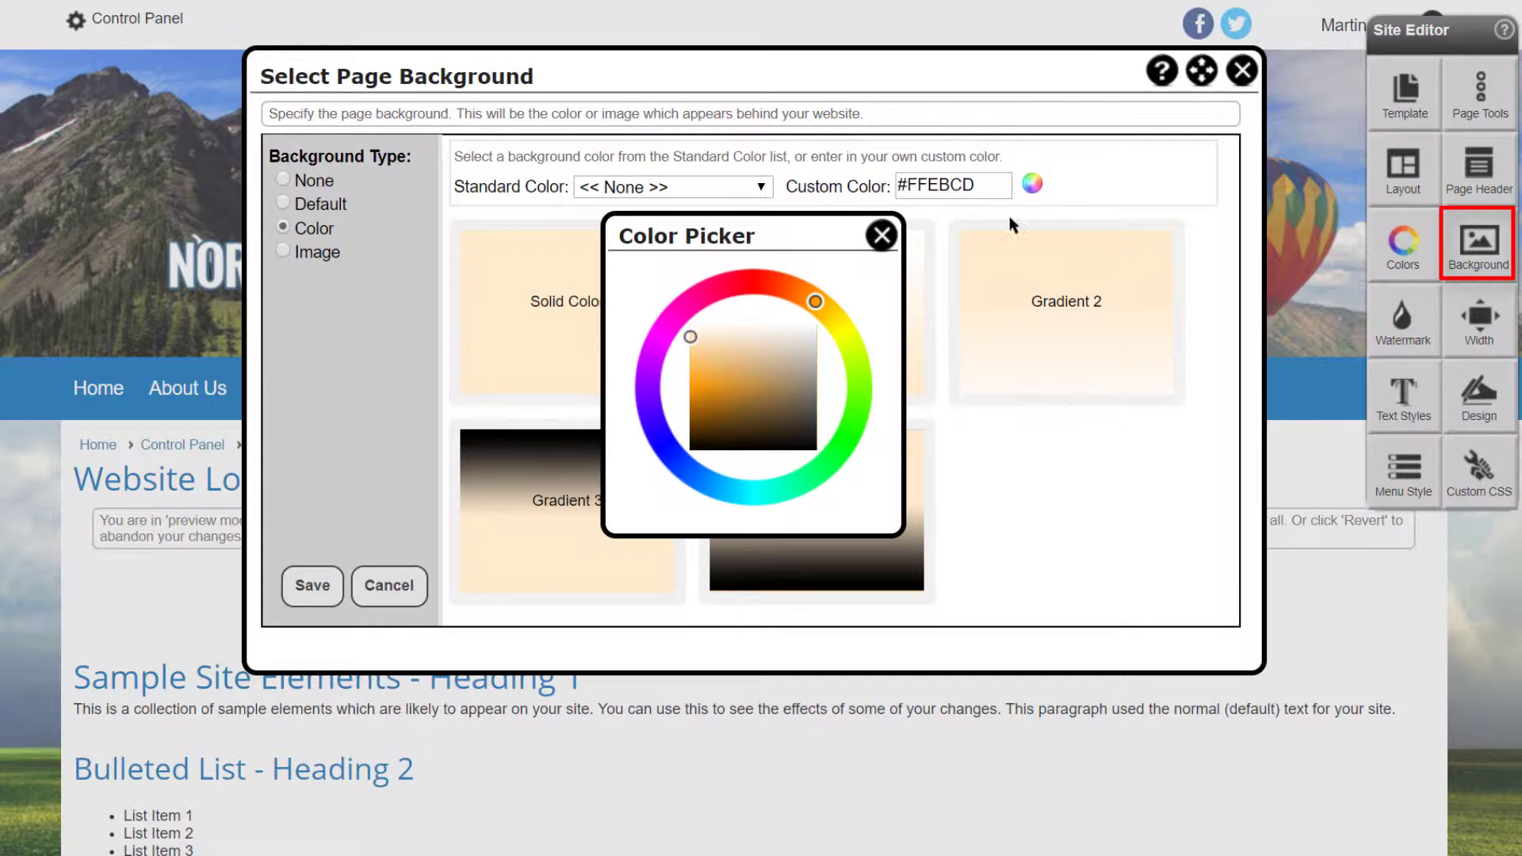
left_click(702, 481)
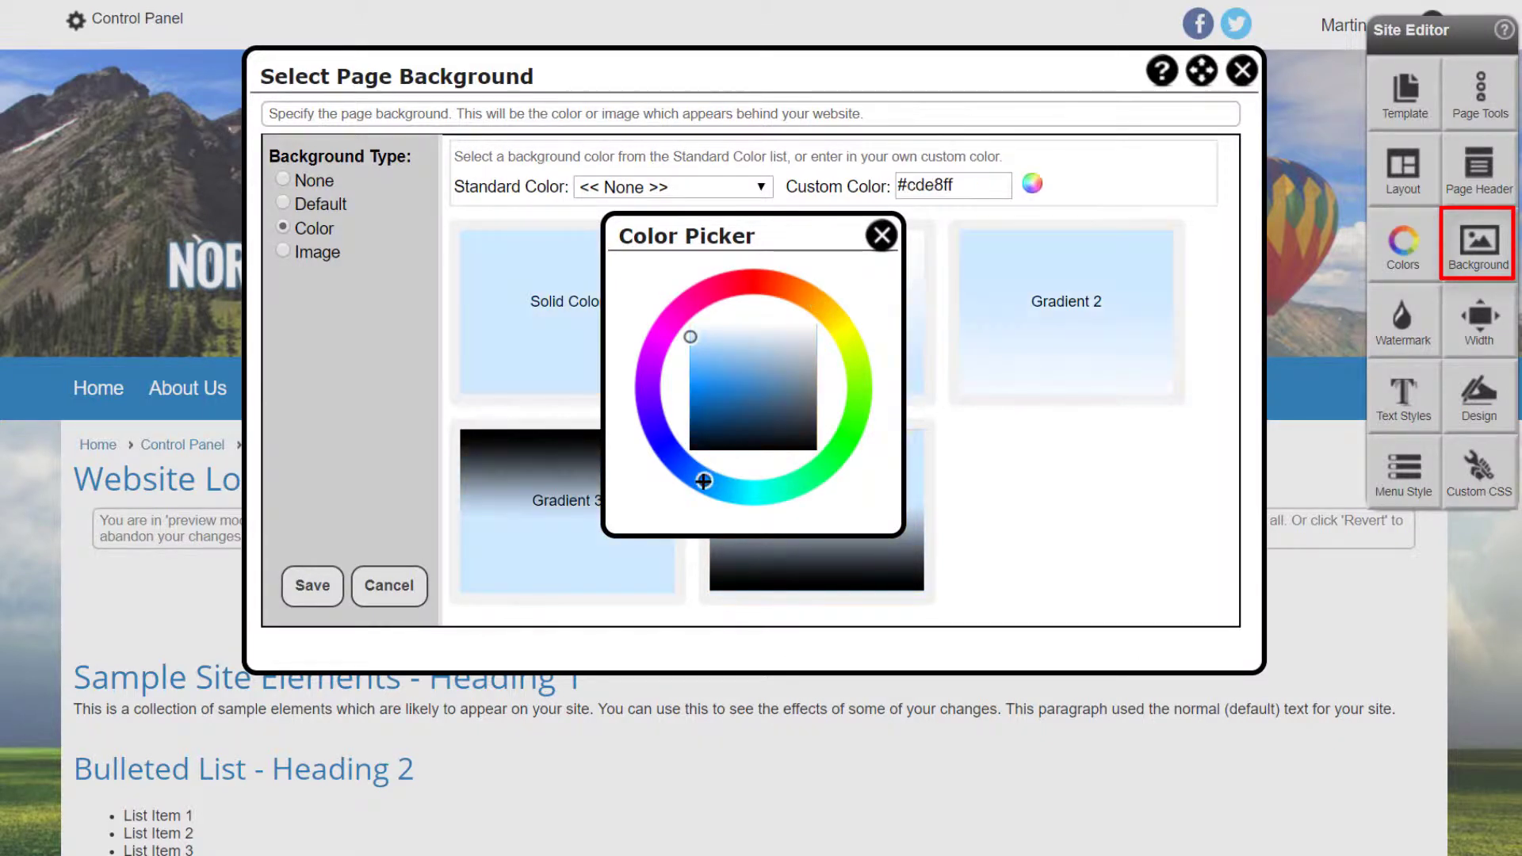
left_click(731, 353)
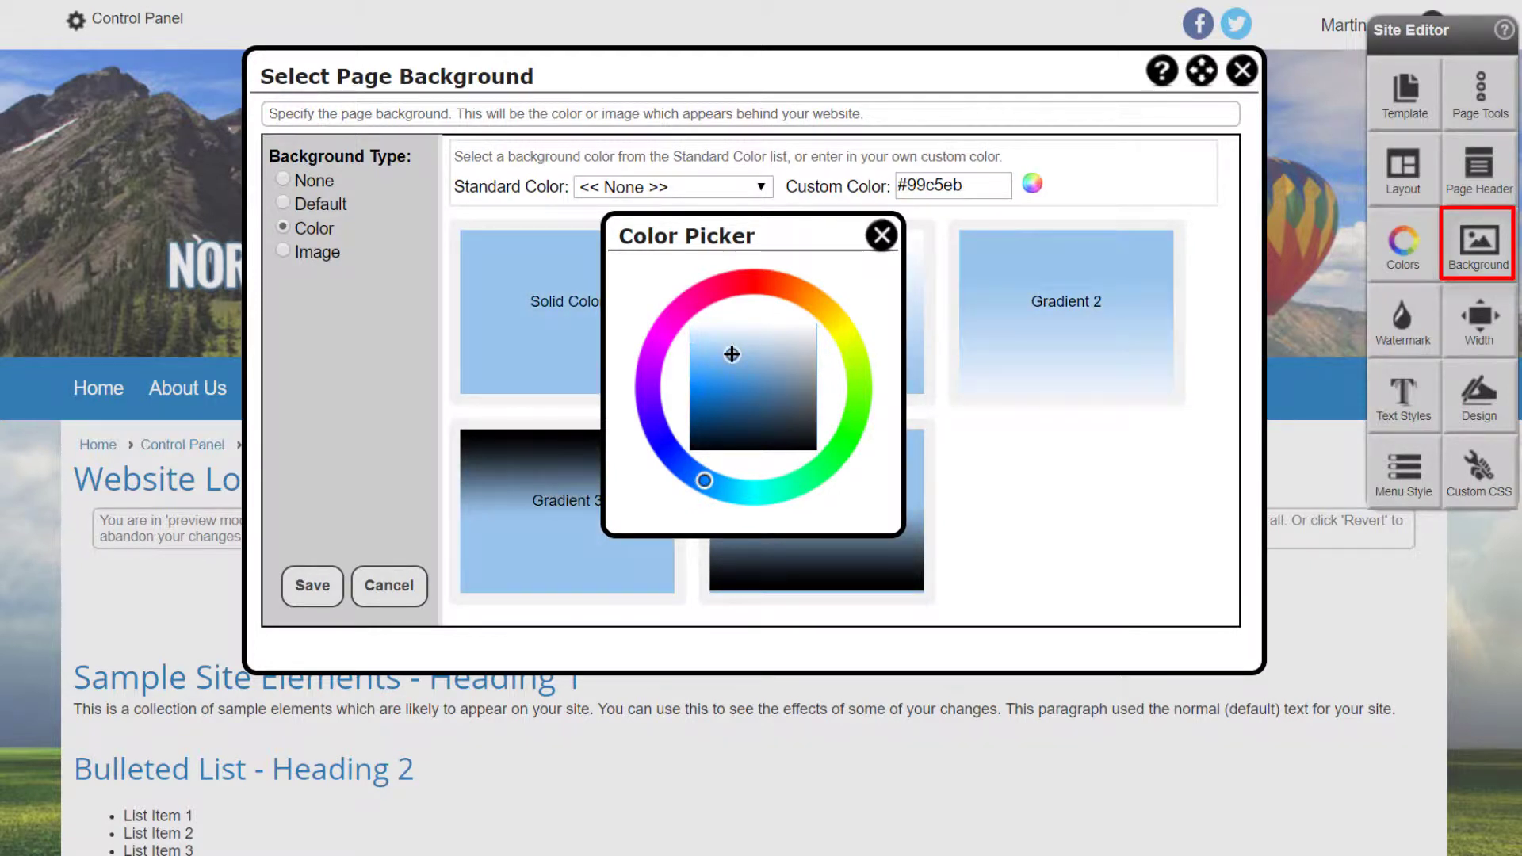
left_click(881, 236)
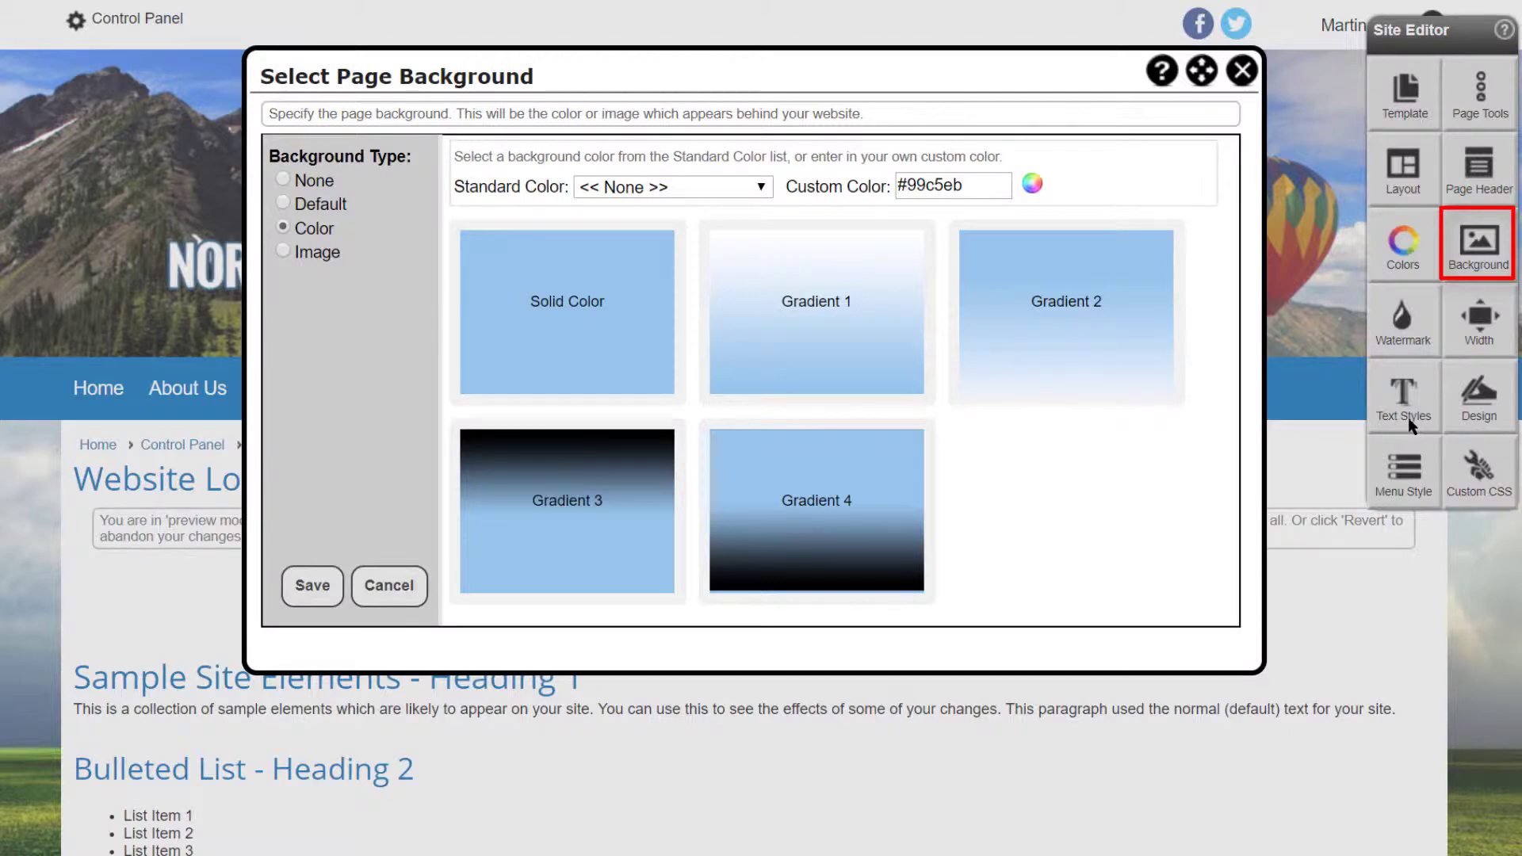
Browse page background images in the Generic full images, Geometric Patterns and Textures categories.
left_click(283, 252)
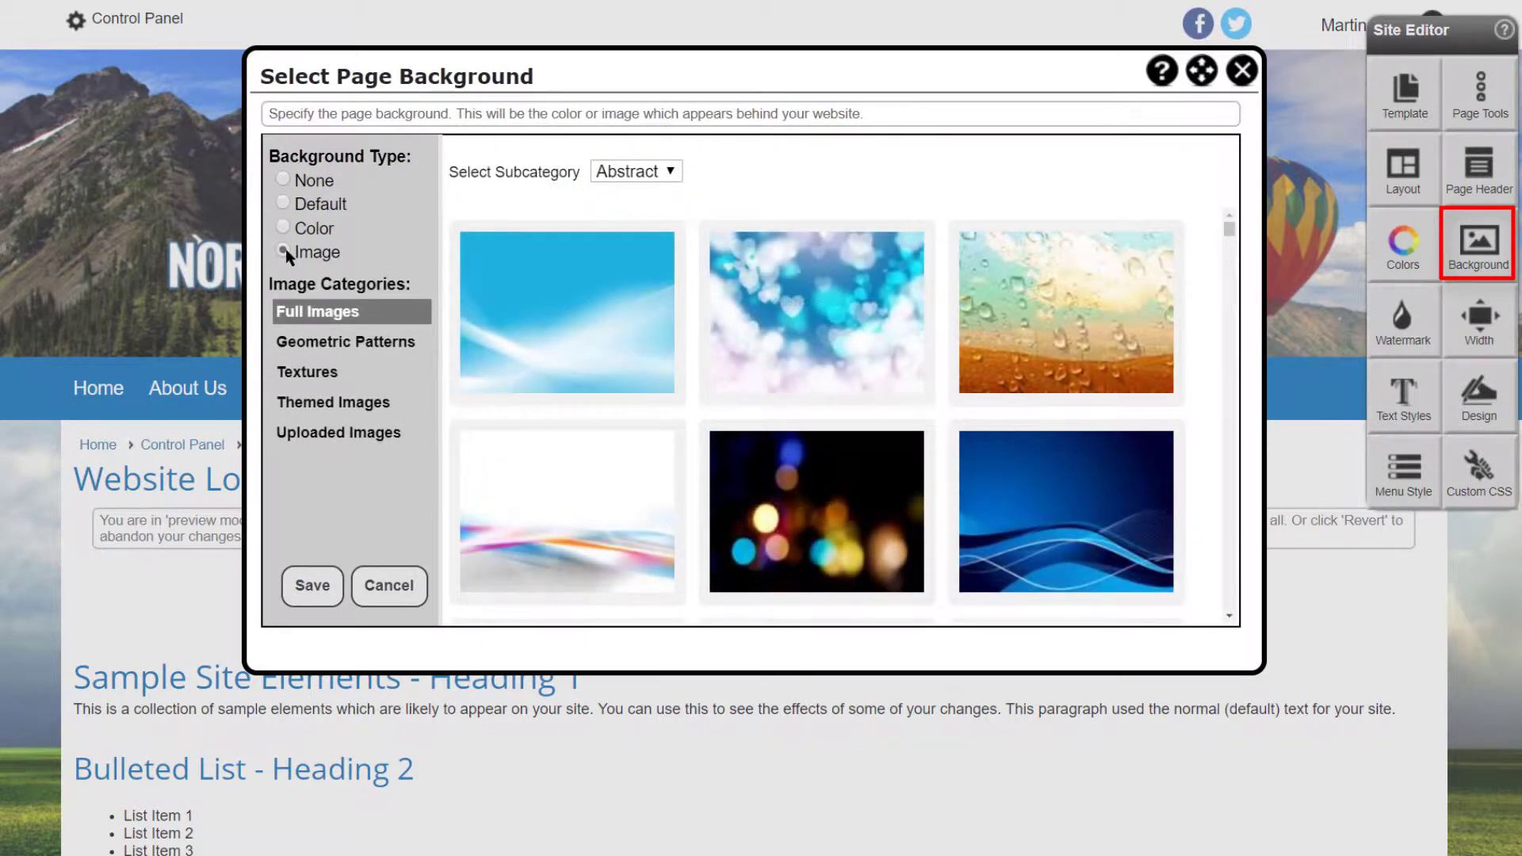
left_click(671, 173)
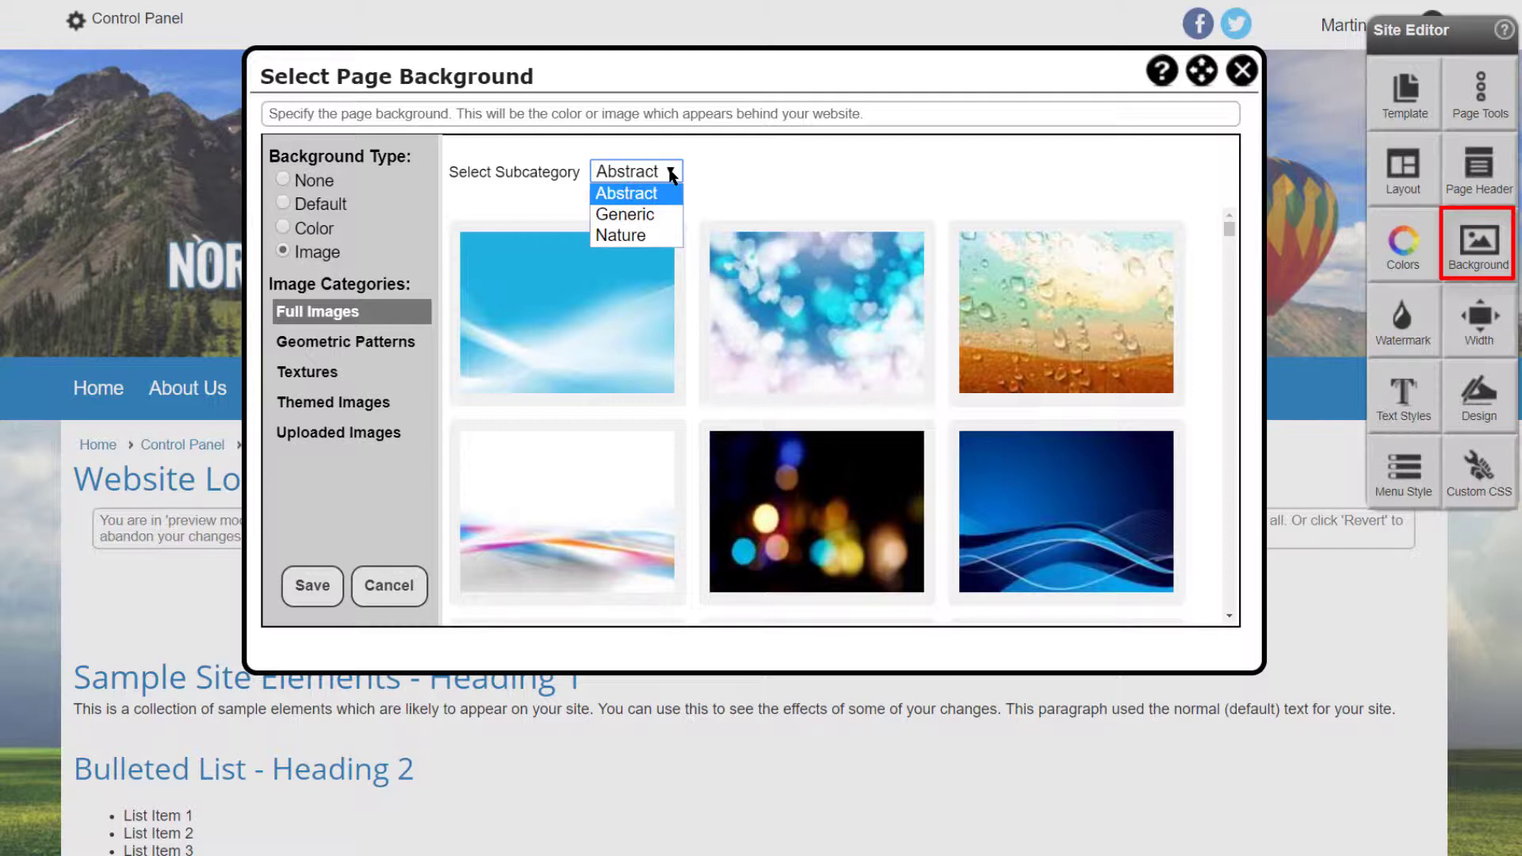
left_click(633, 218)
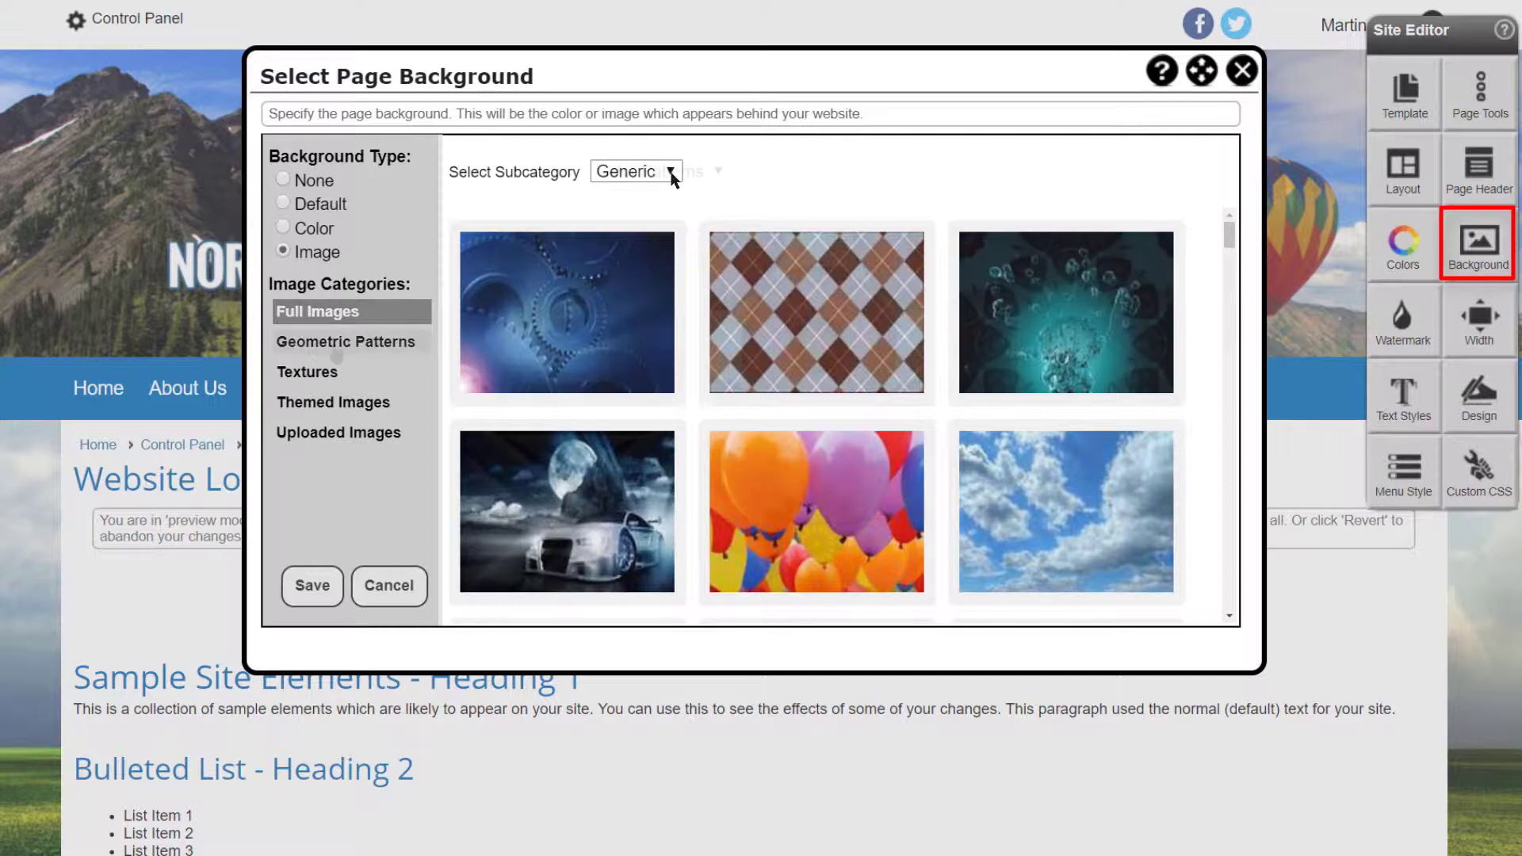
left_click(337, 347)
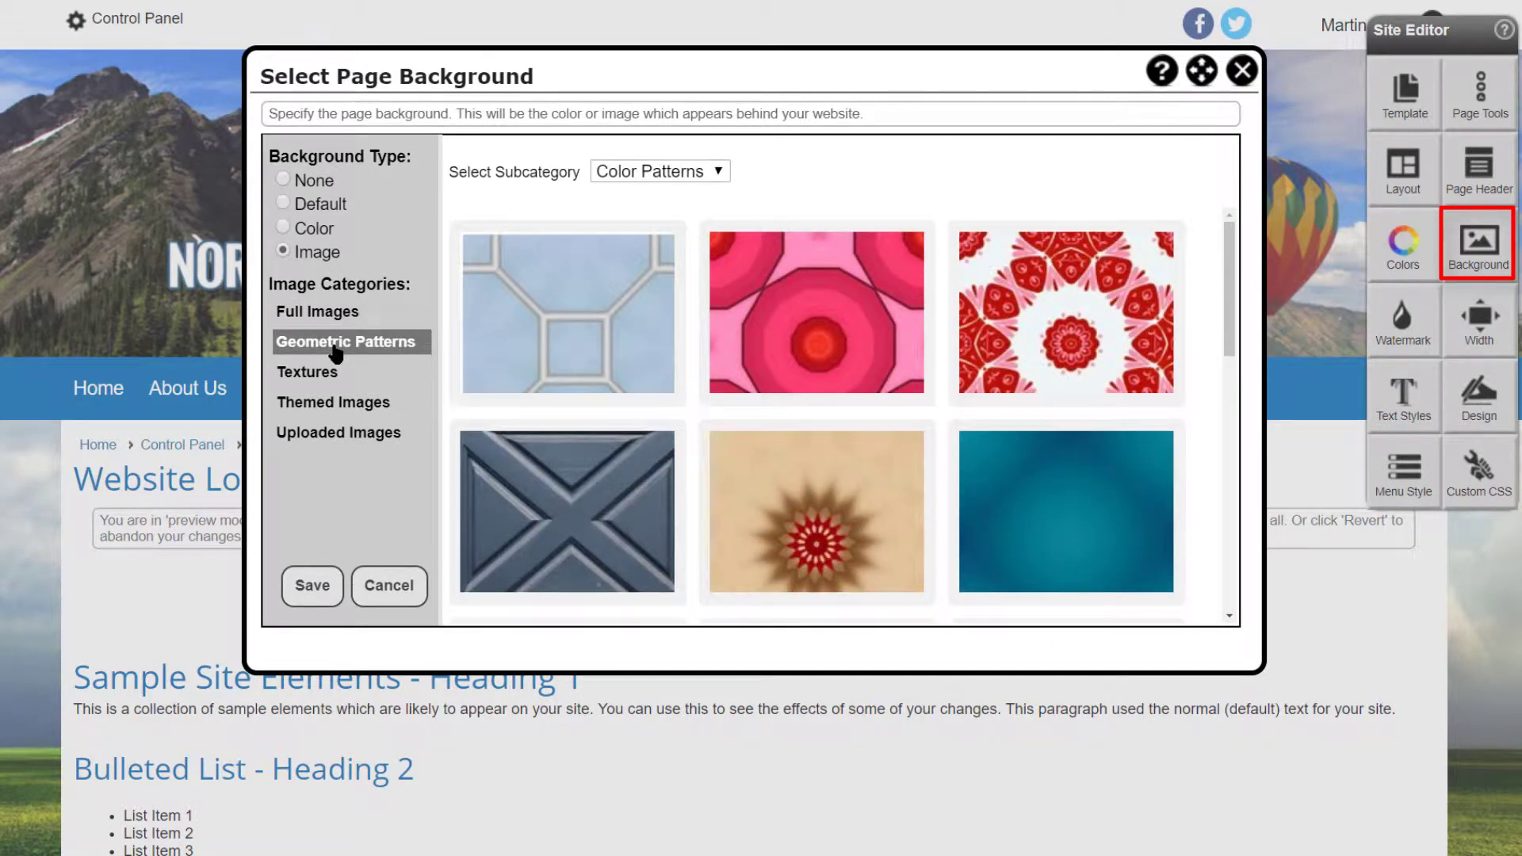
left_click(331, 372)
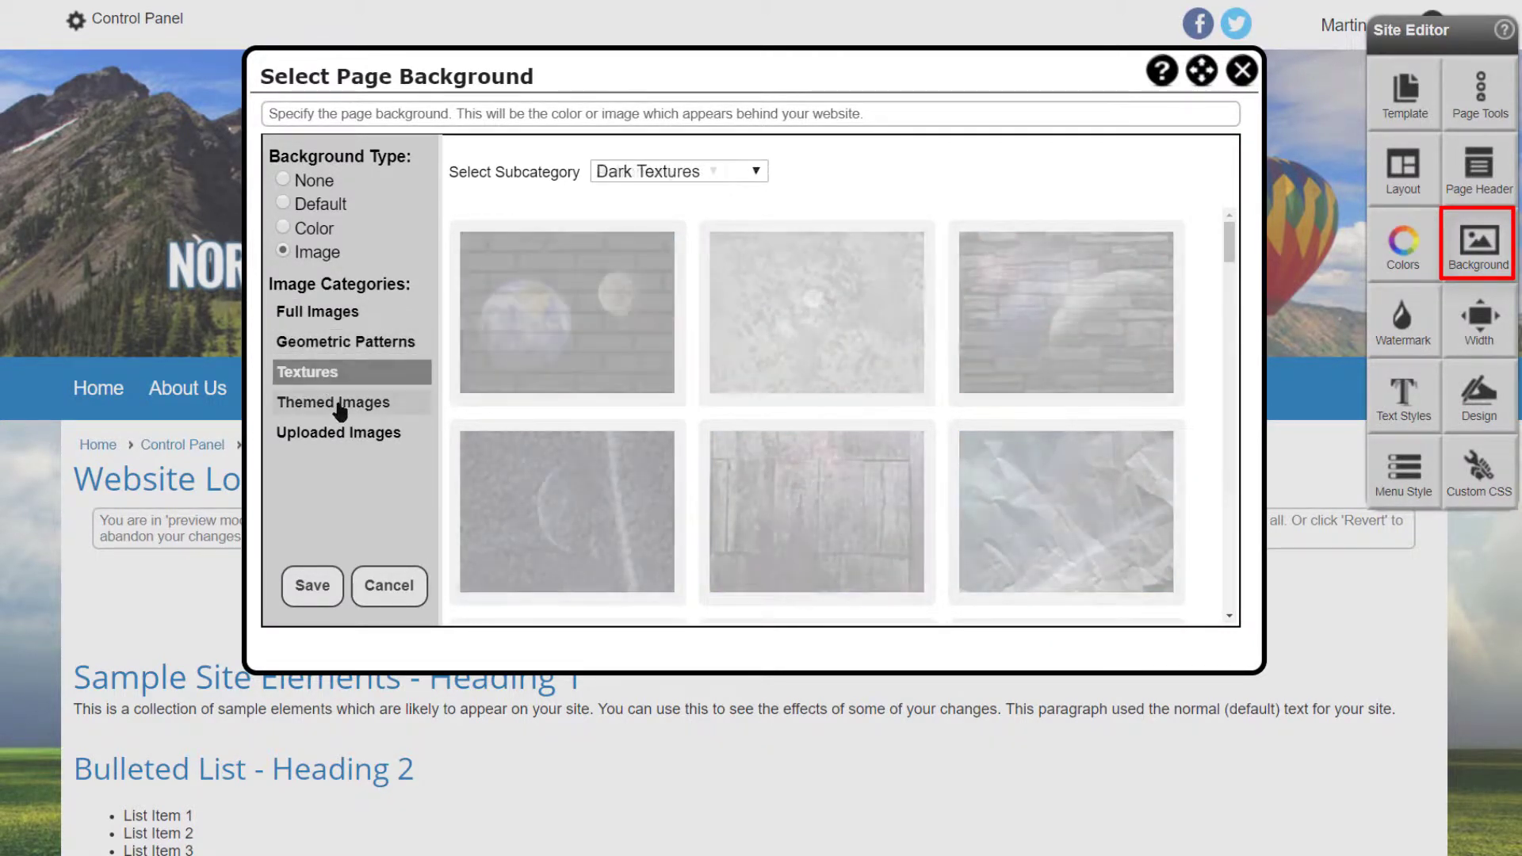
Browse the Business and Running themed backgrounds and the uploaded images, and leave the page background selection without saving.
left_click(340, 405)
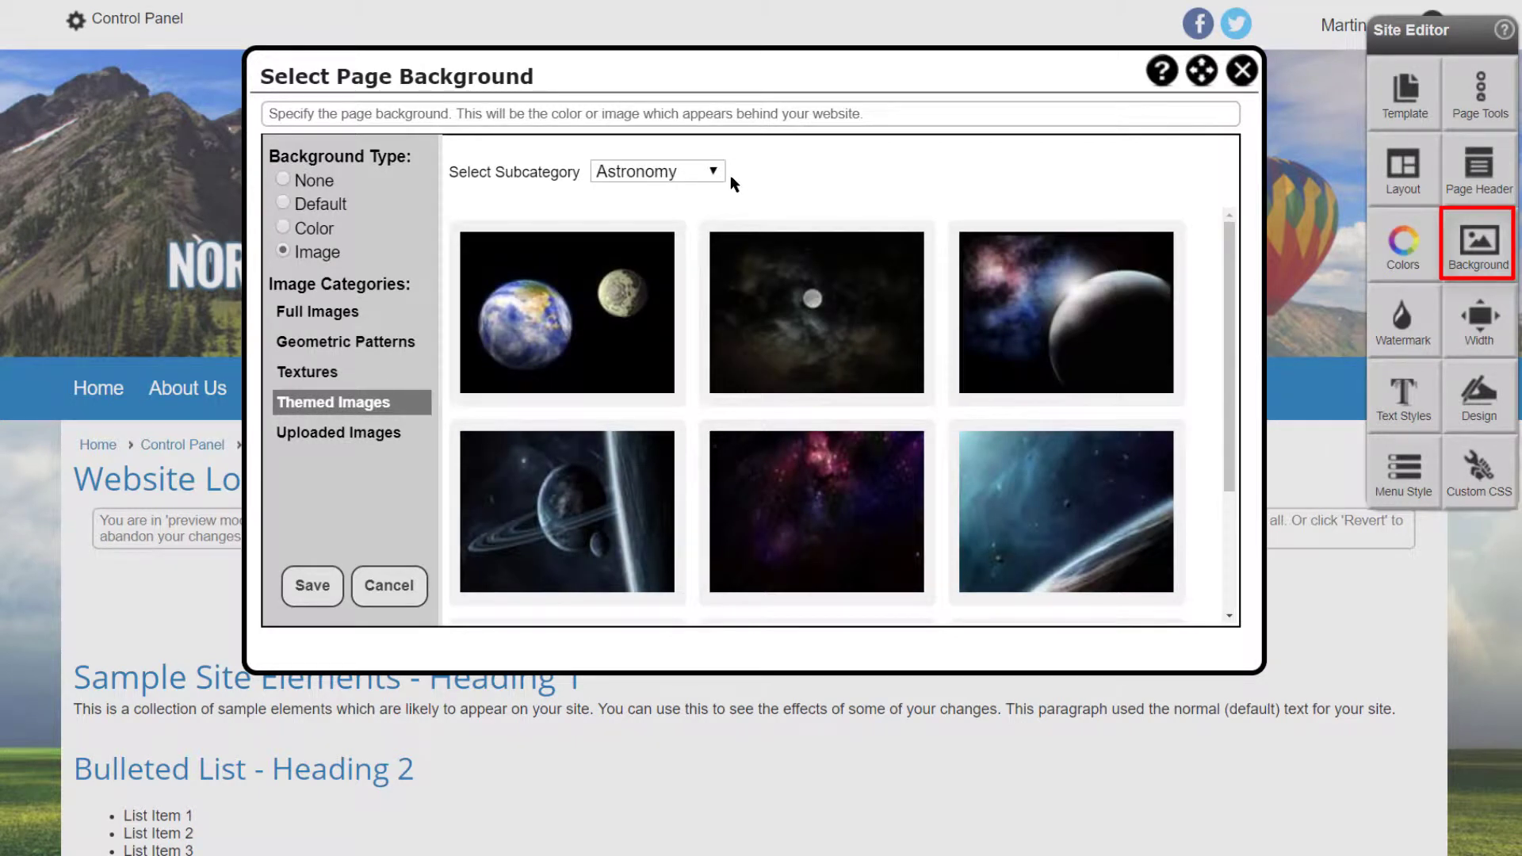
left_click(715, 175)
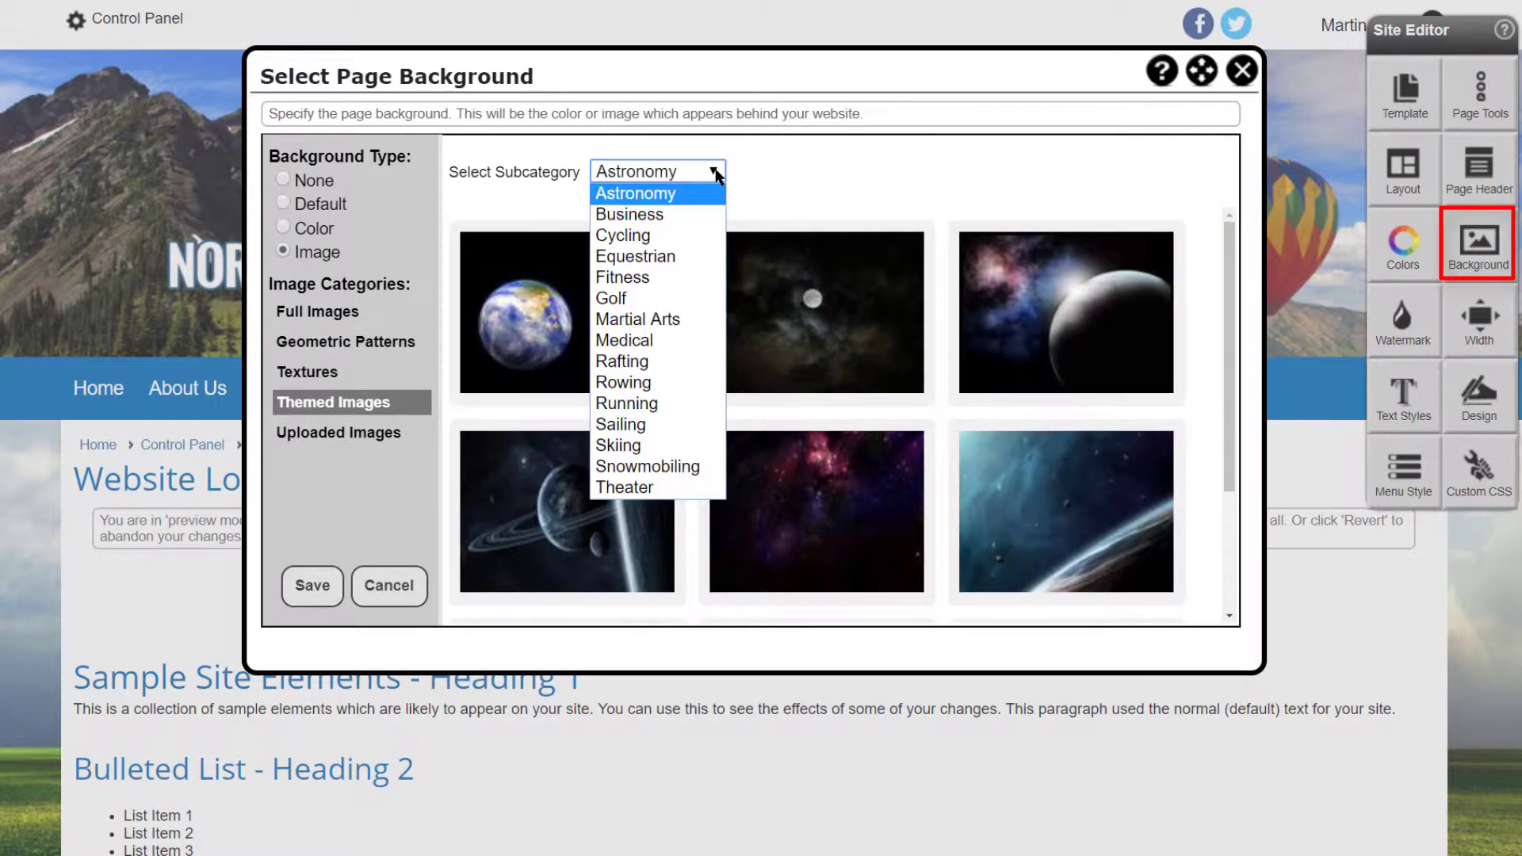
left_click(693, 213)
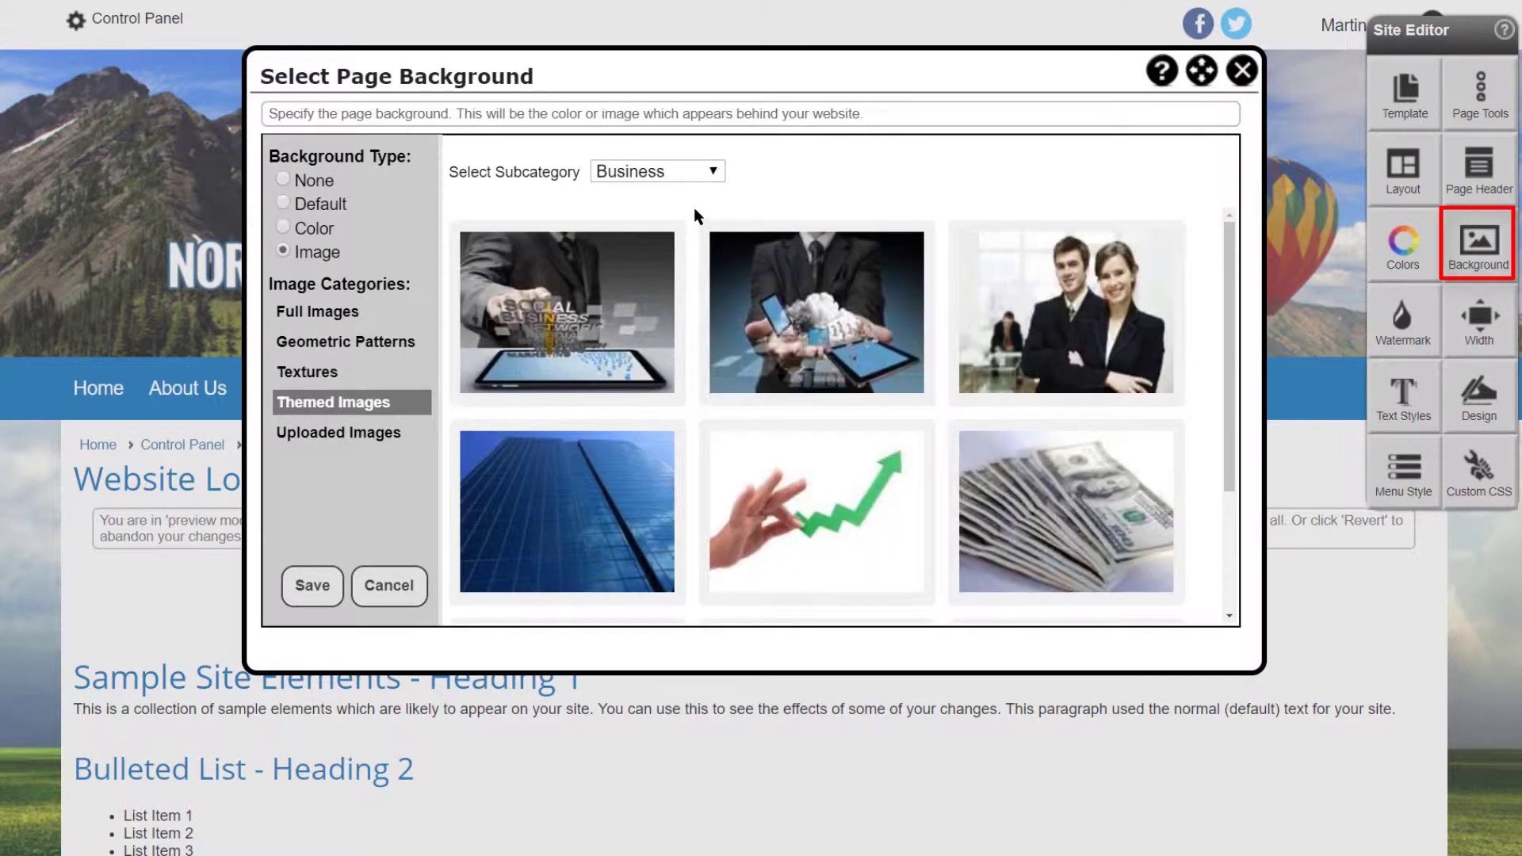
left_click(711, 178)
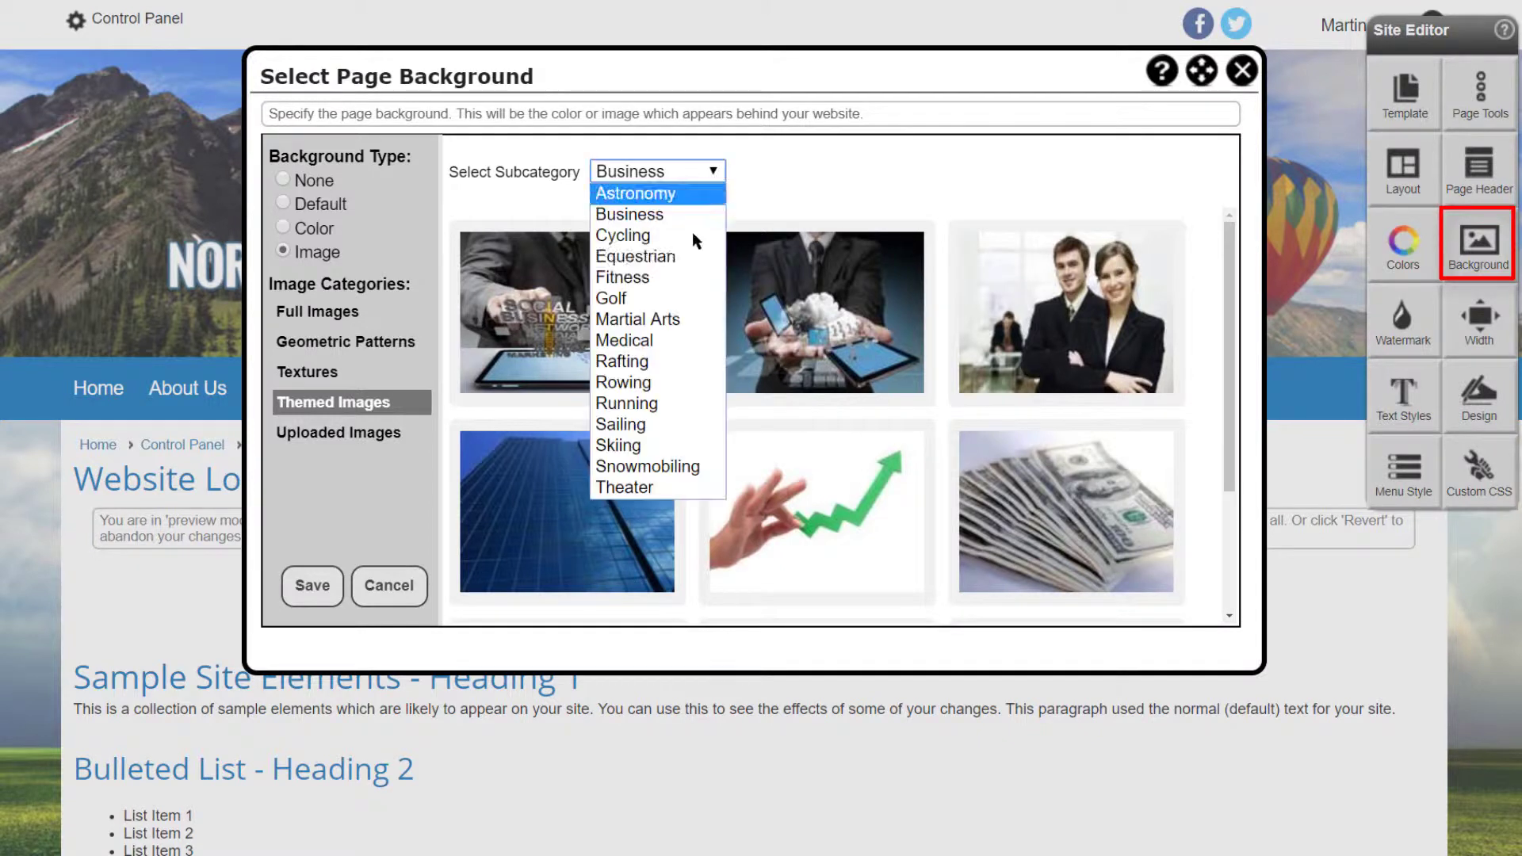
left_click(673, 406)
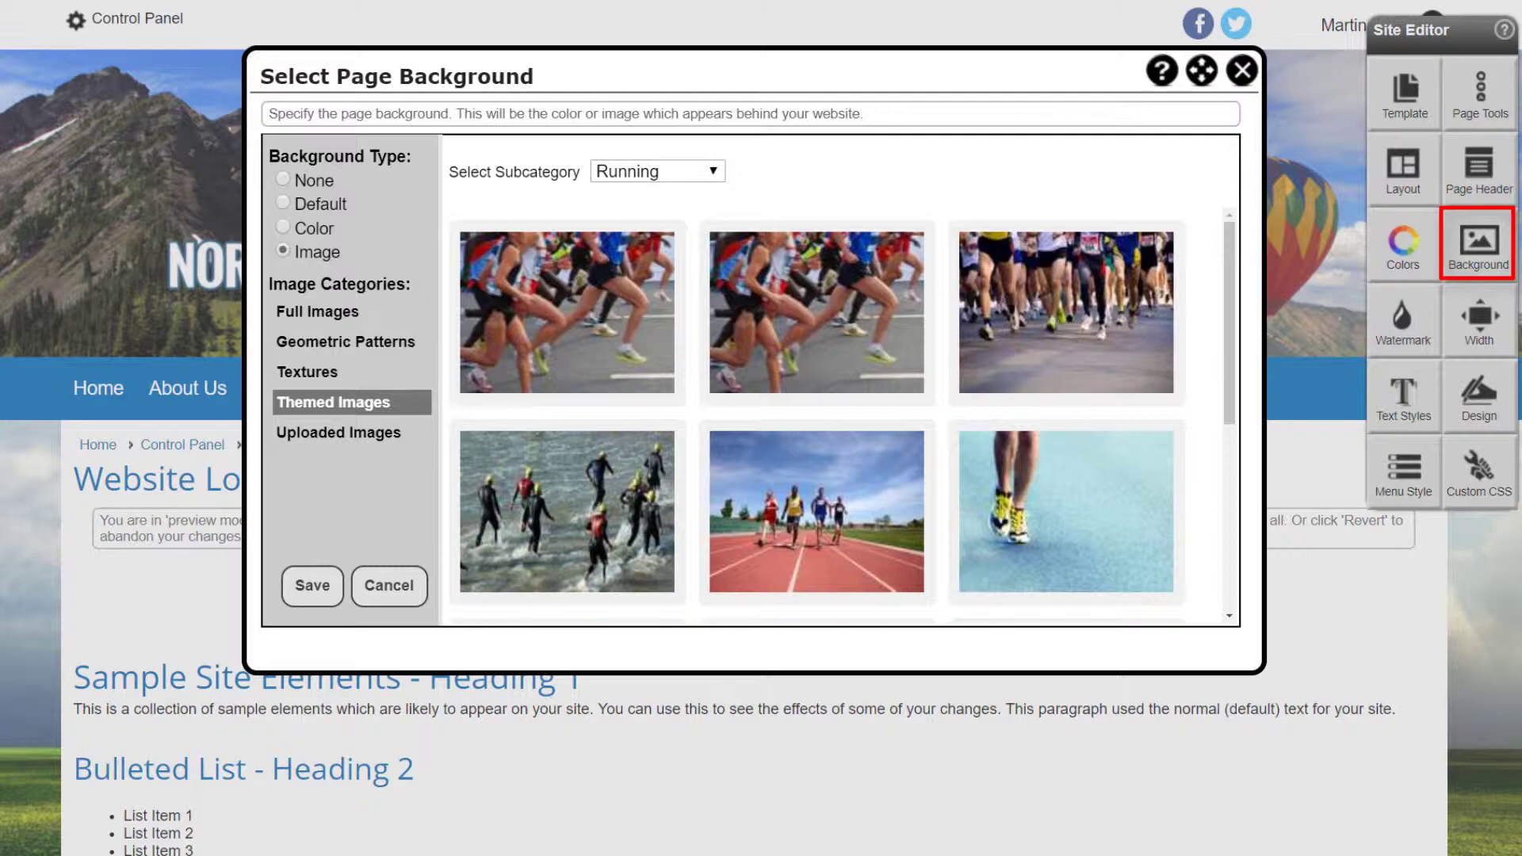
left_click(347, 436)
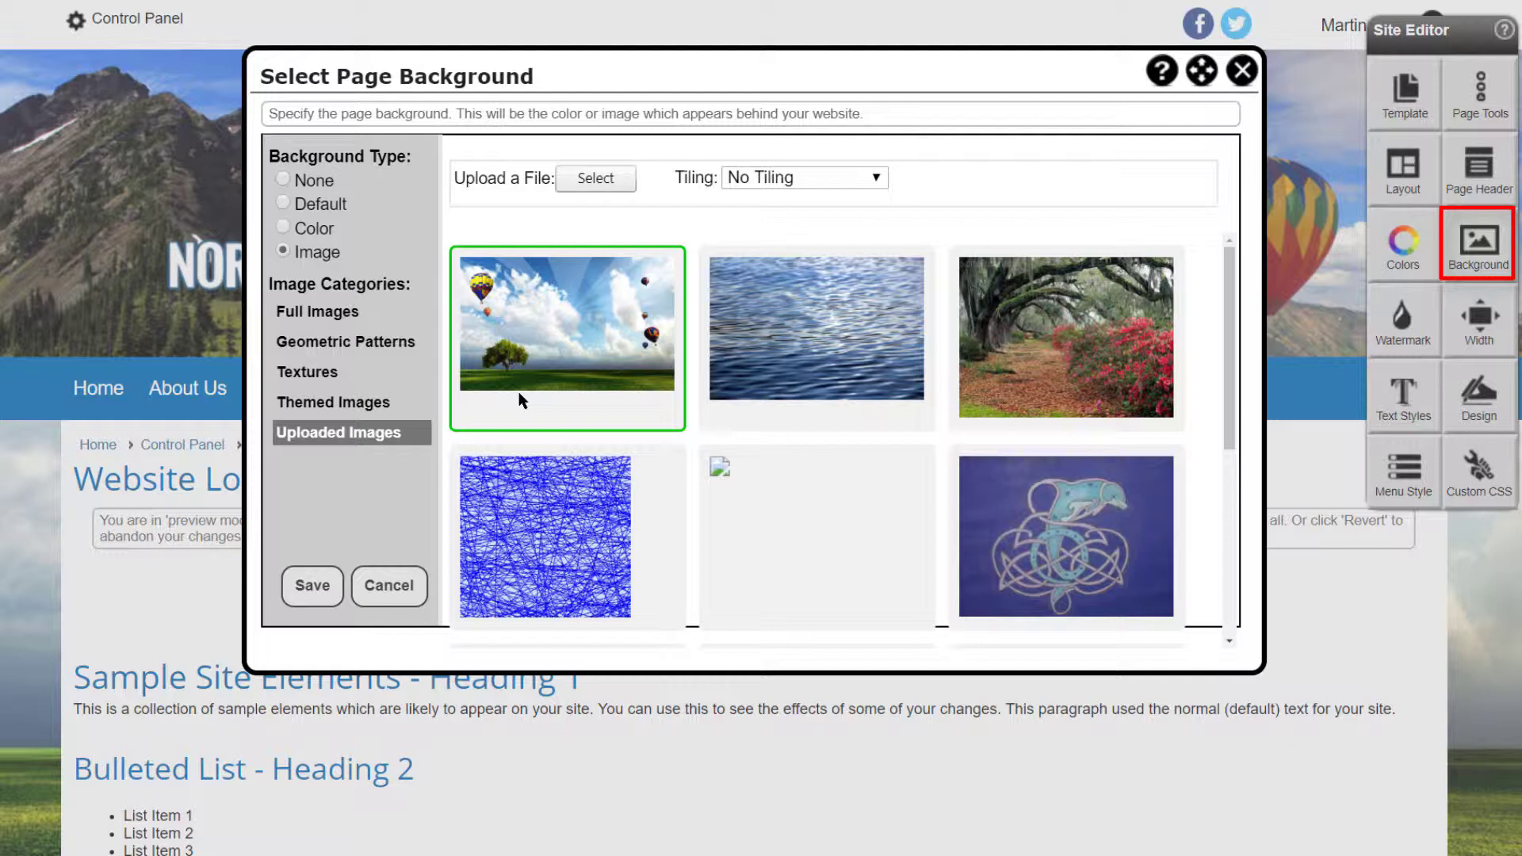
left_click(388, 586)
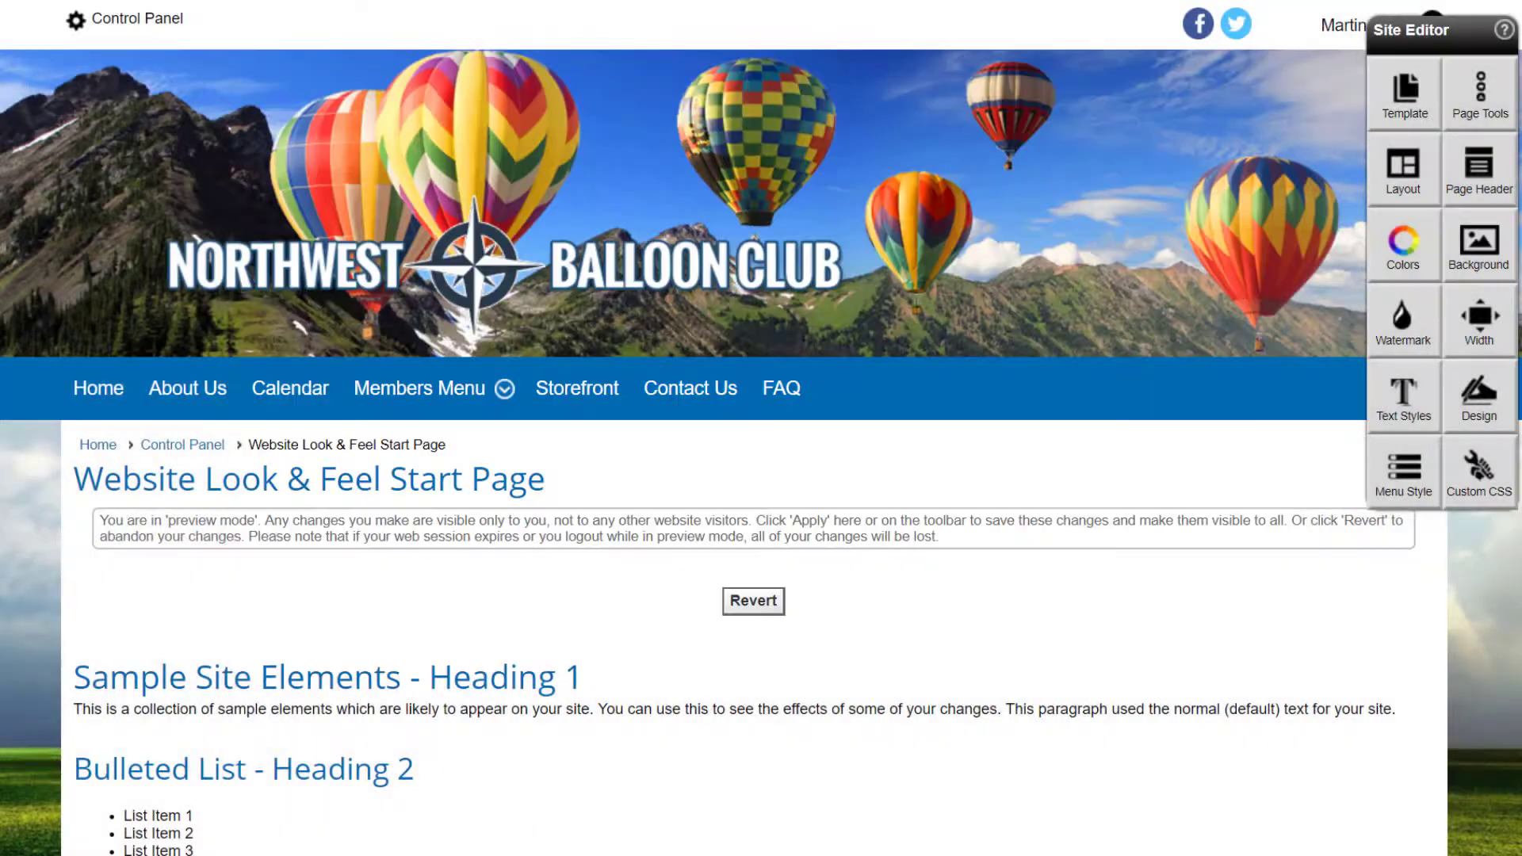
Try a solid-color SpringGreen watermark with its transparency increased to more than halfway toward Transparent.
left_click(1418, 333)
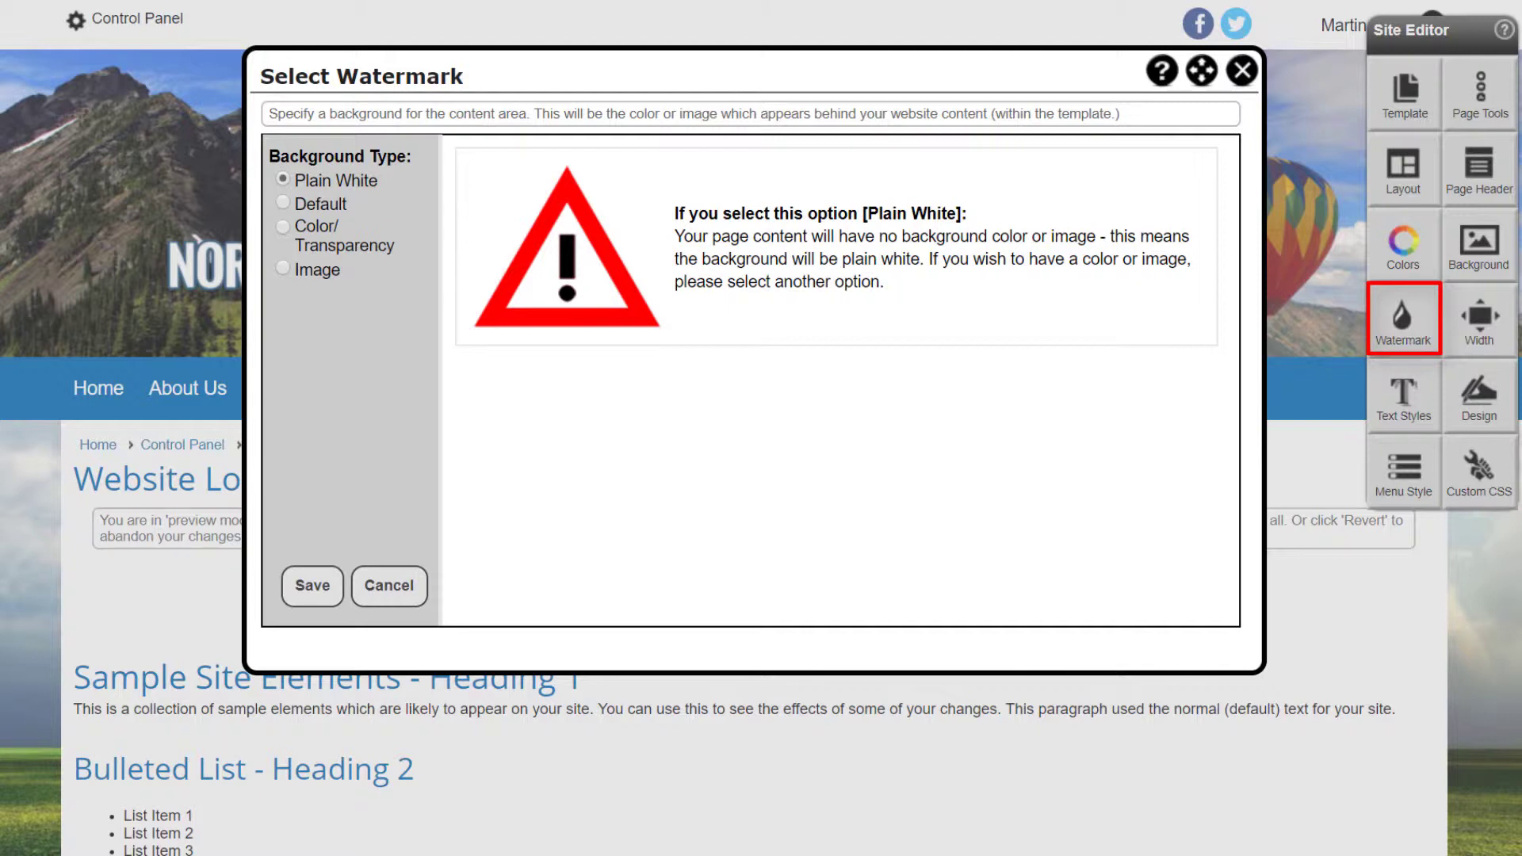
left_click(284, 203)
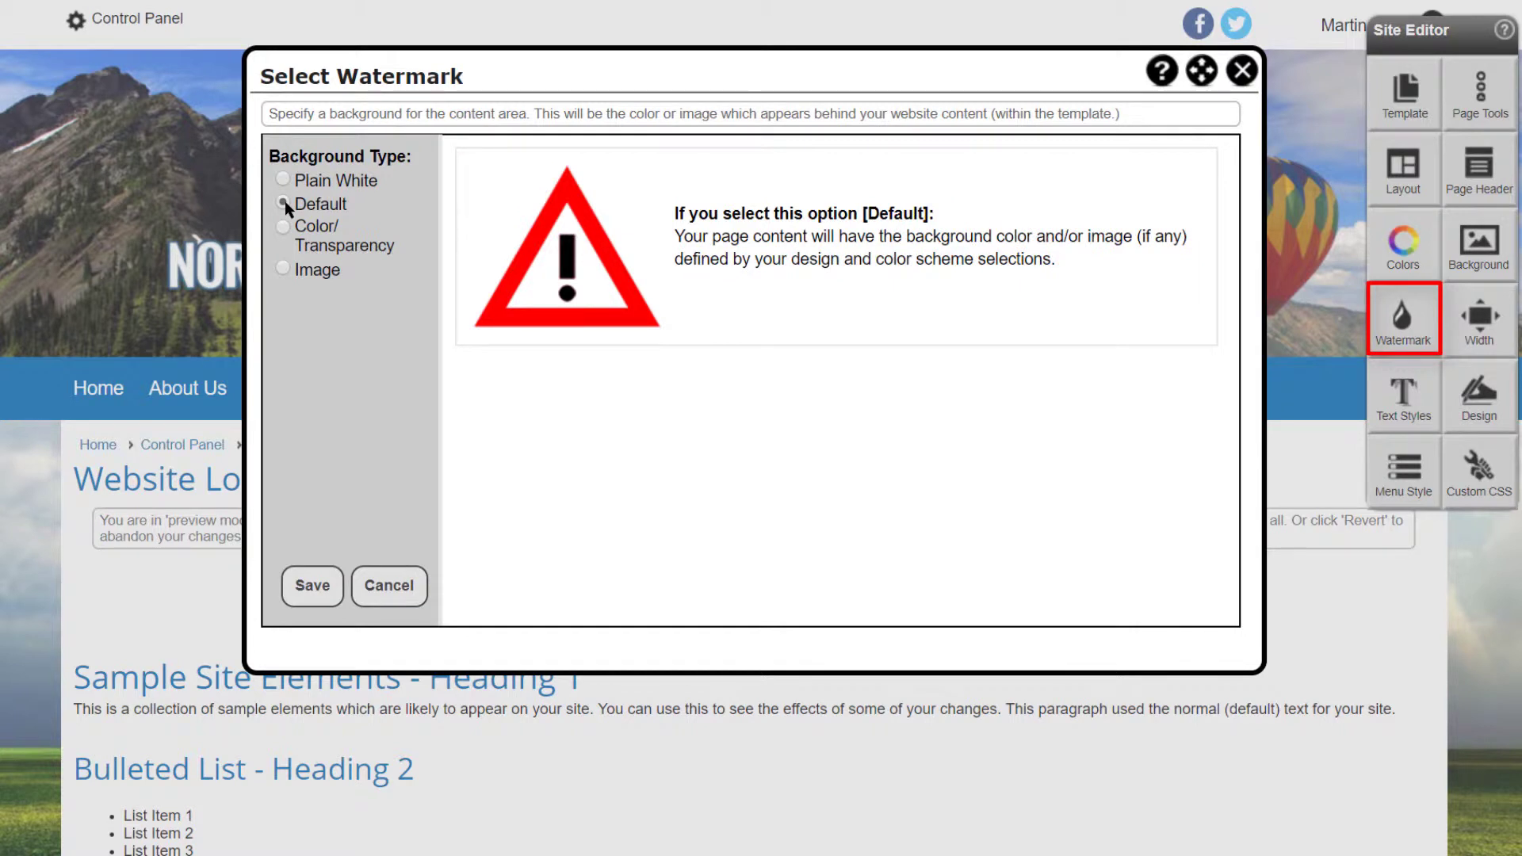
left_click(284, 227)
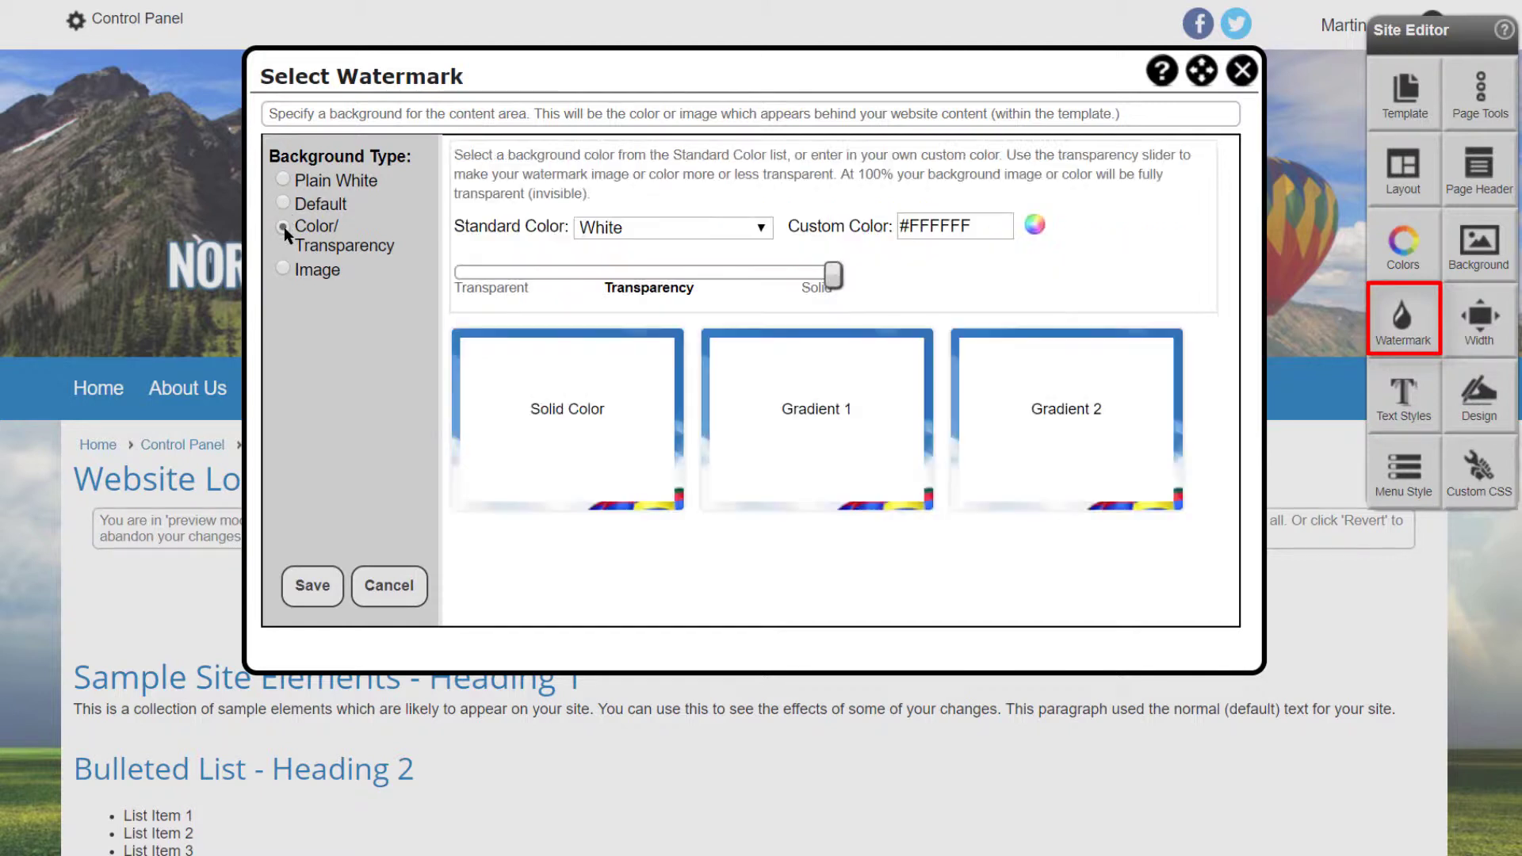
left_click(759, 228)
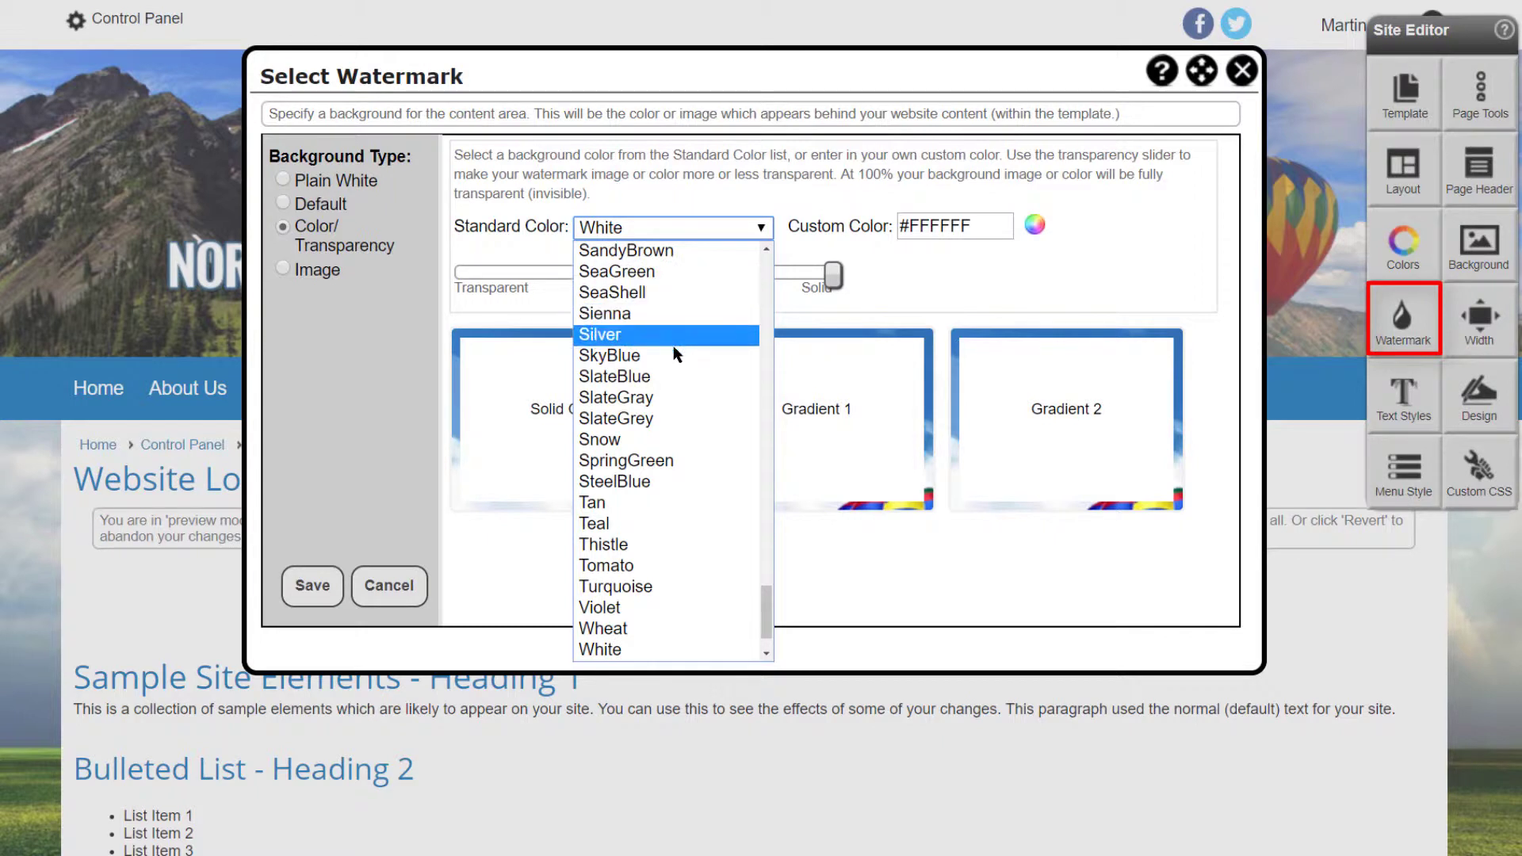
left_click(667, 461)
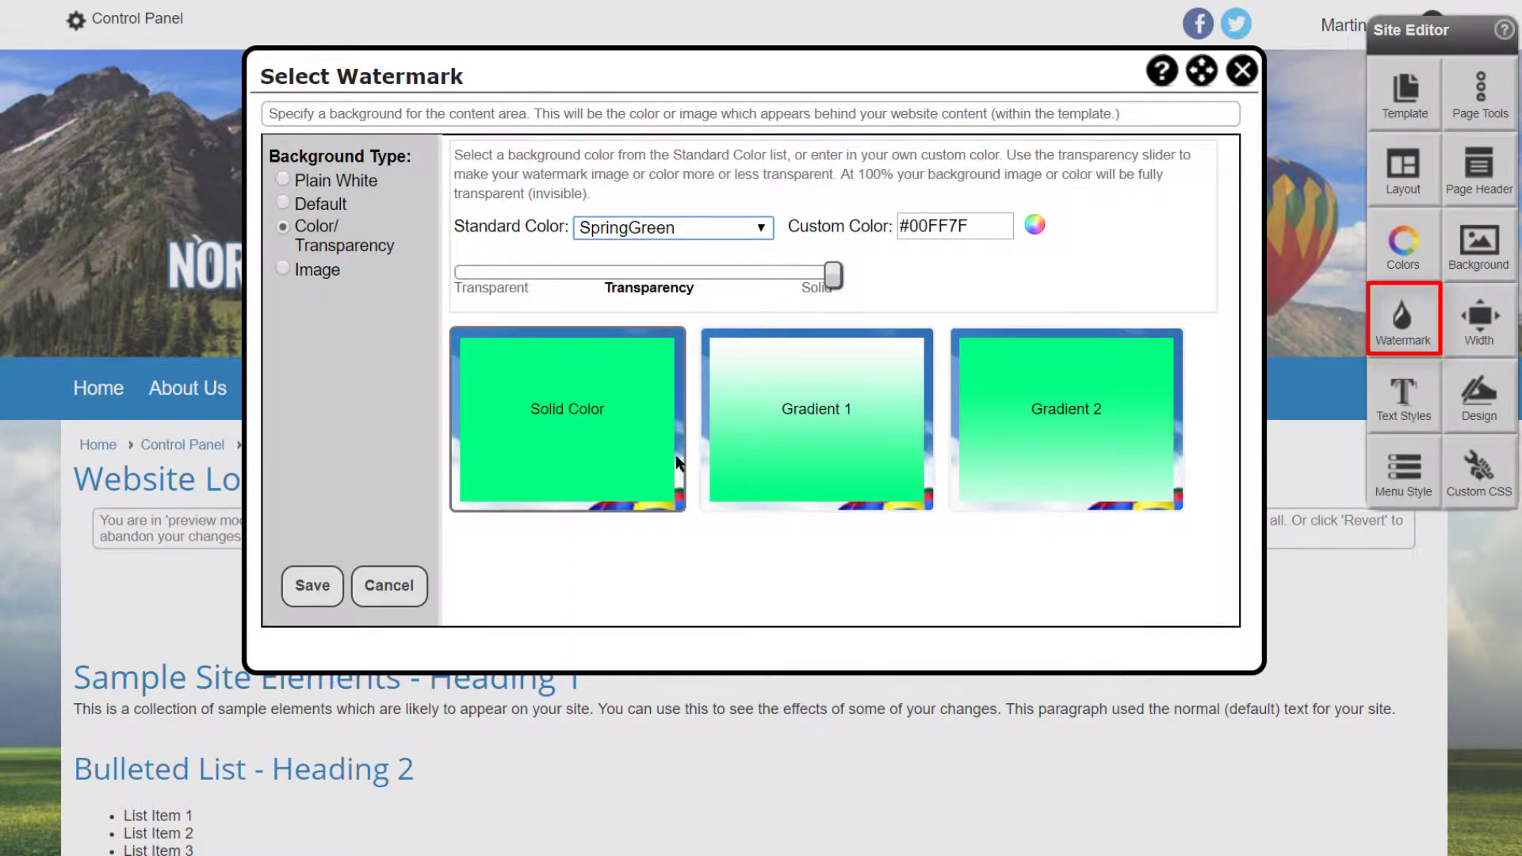
left_click_drag(834, 273, 607, 277)
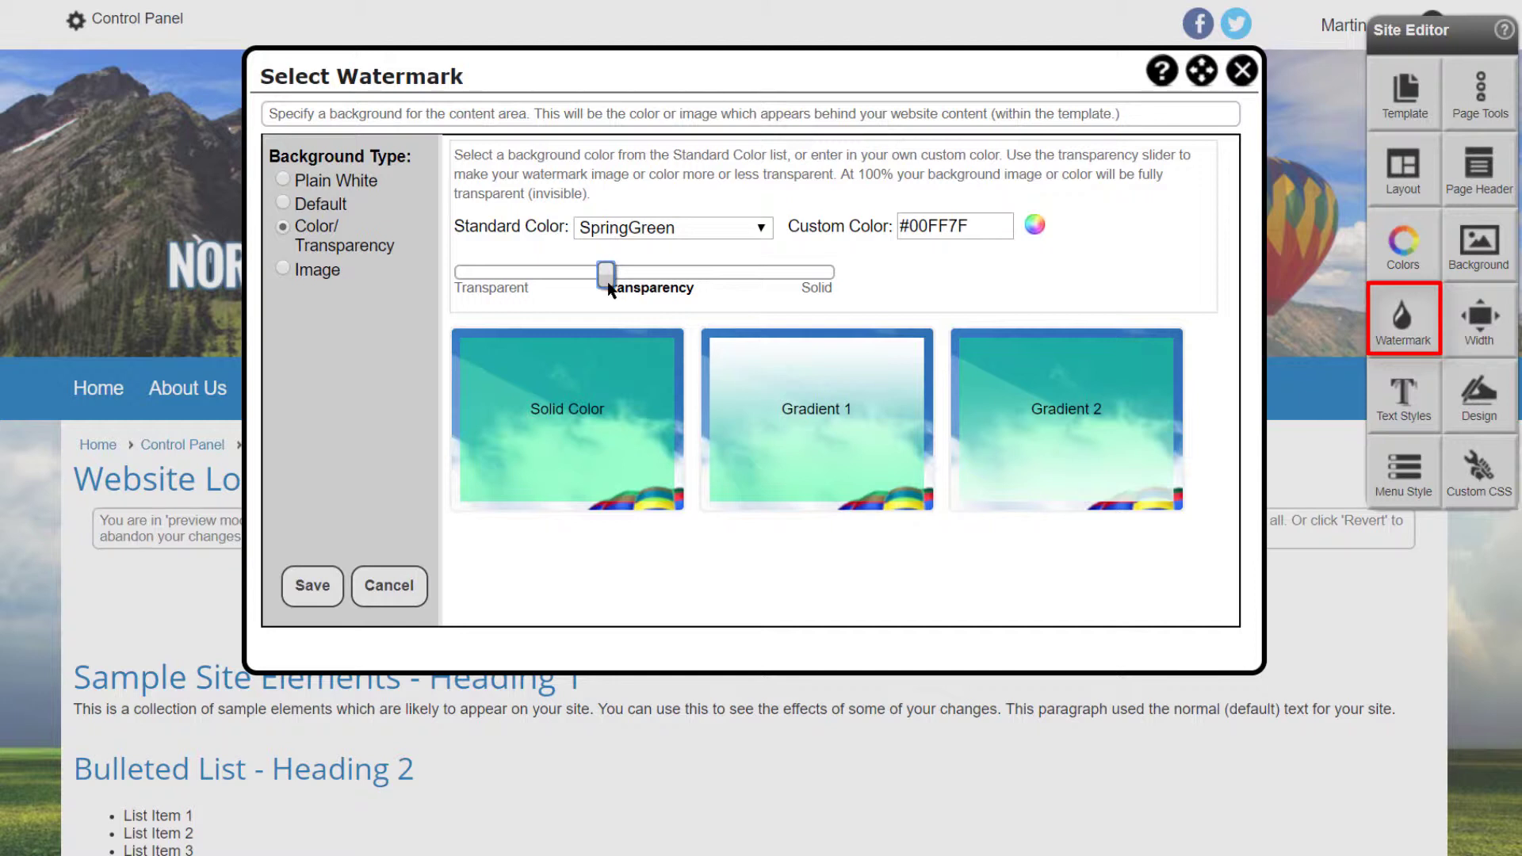
Browse the watermark images in Full Images, Geometric Patterns, Textures and Uploaded Images, and cancel the watermark selection.
left_click(287, 268)
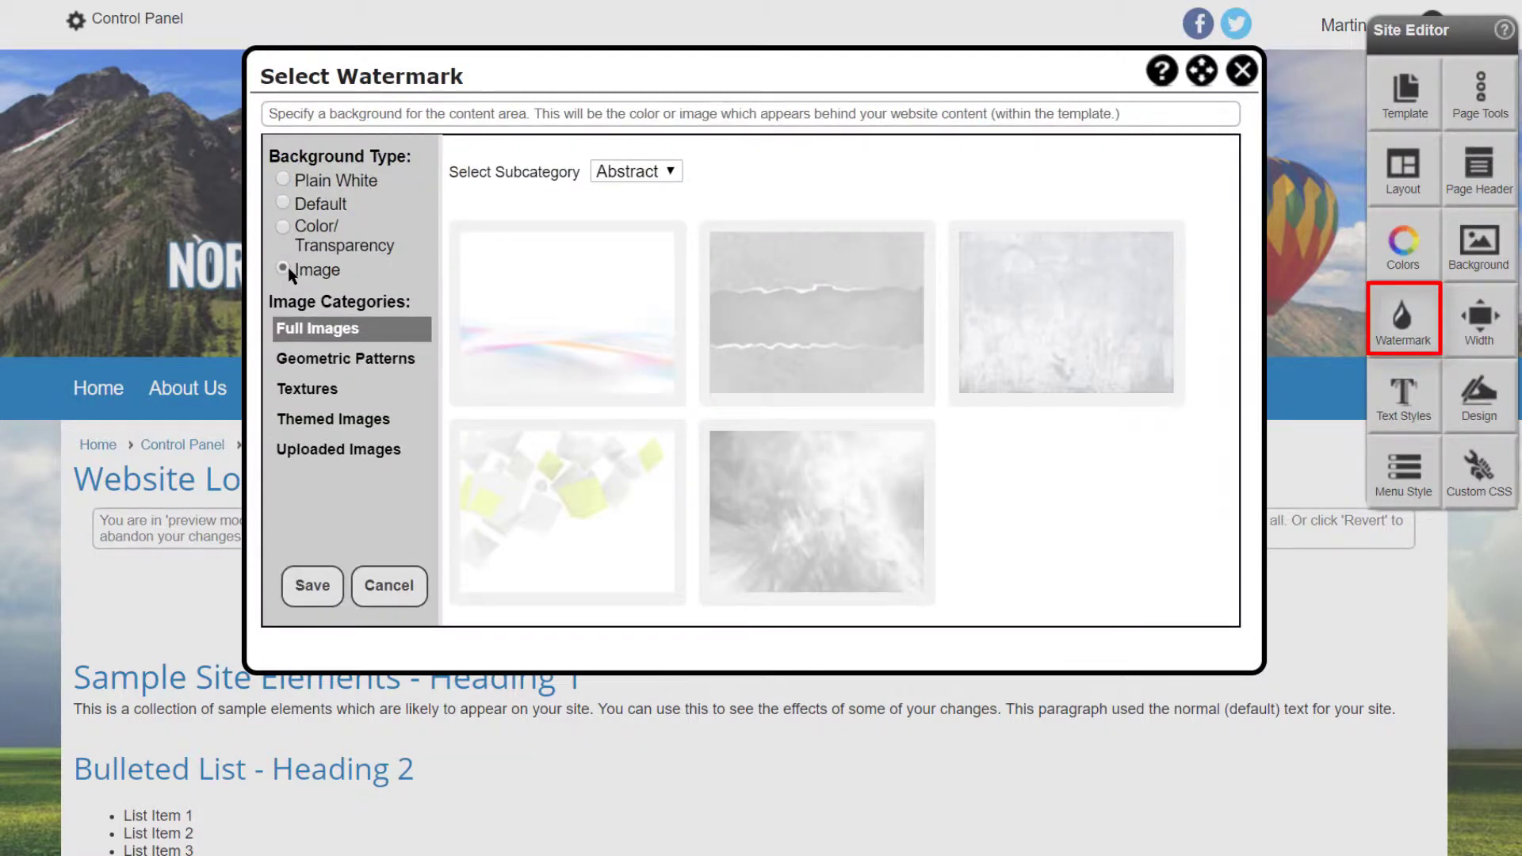
left_click(332, 363)
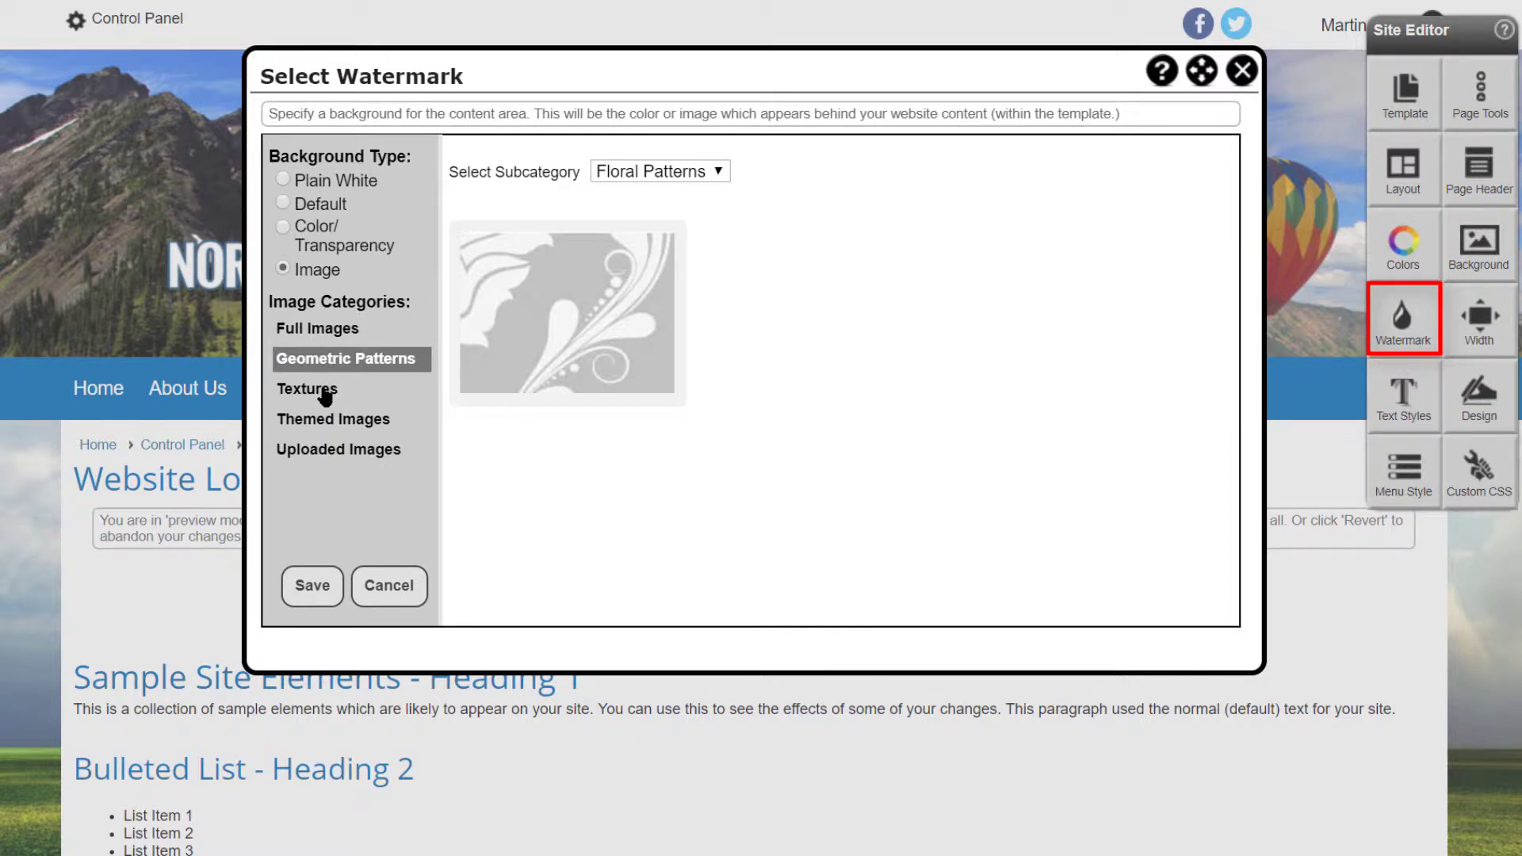
left_click(325, 389)
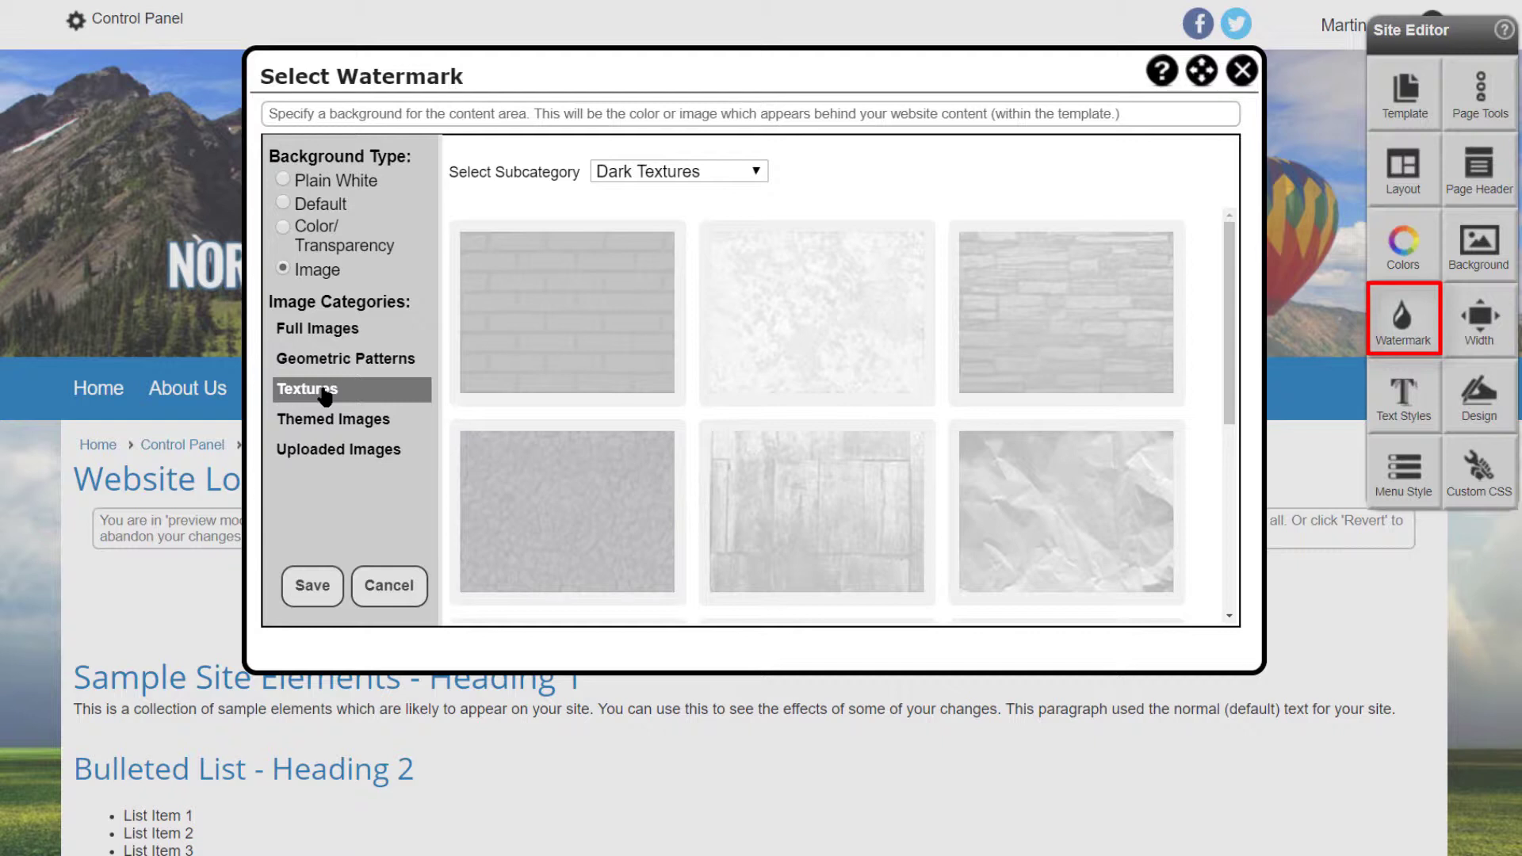
left_click(350, 450)
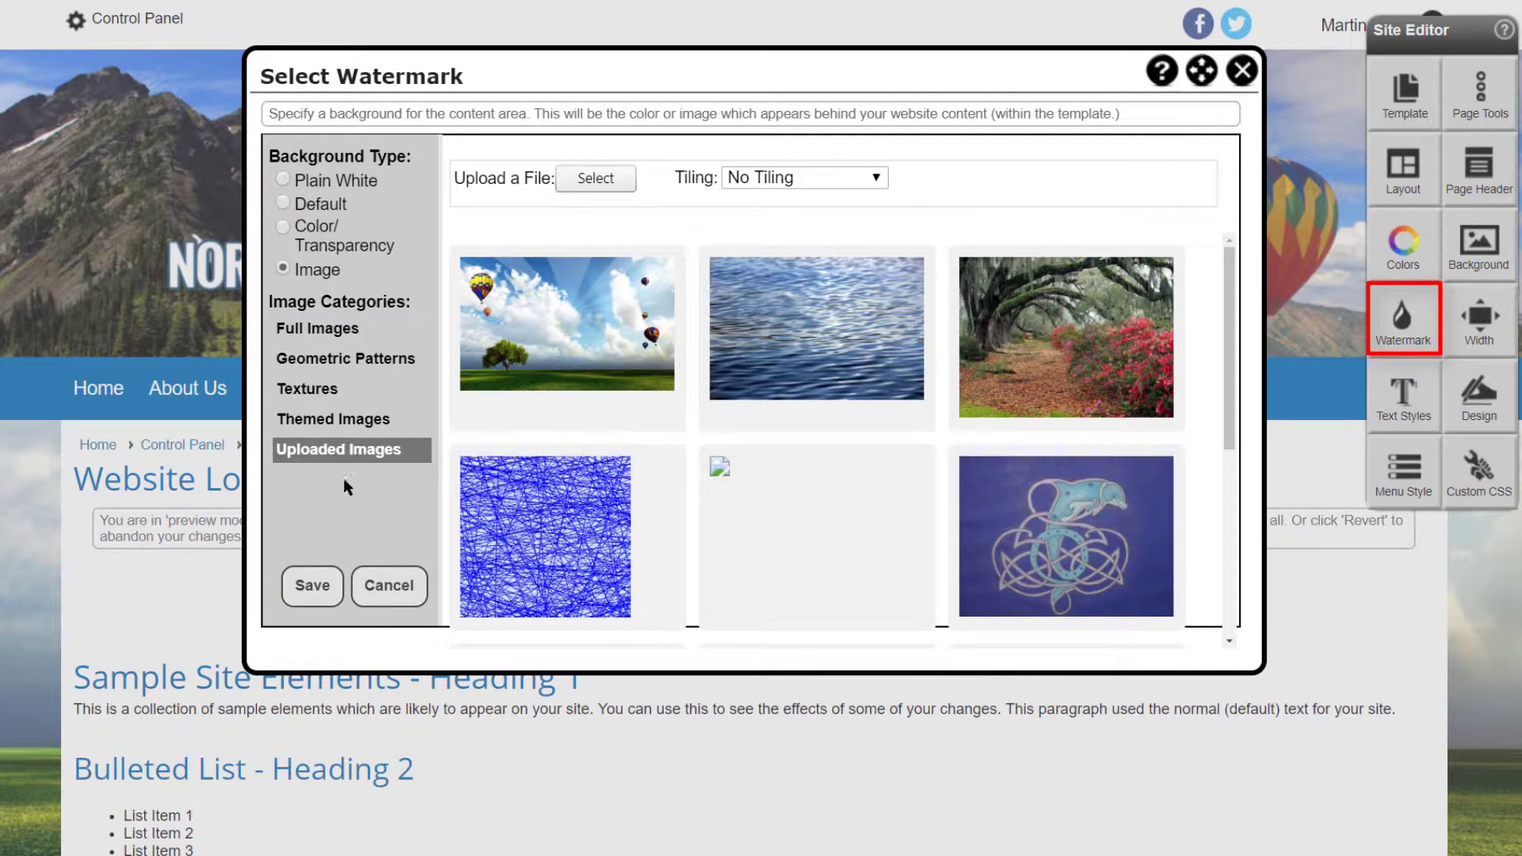
left_click(389, 587)
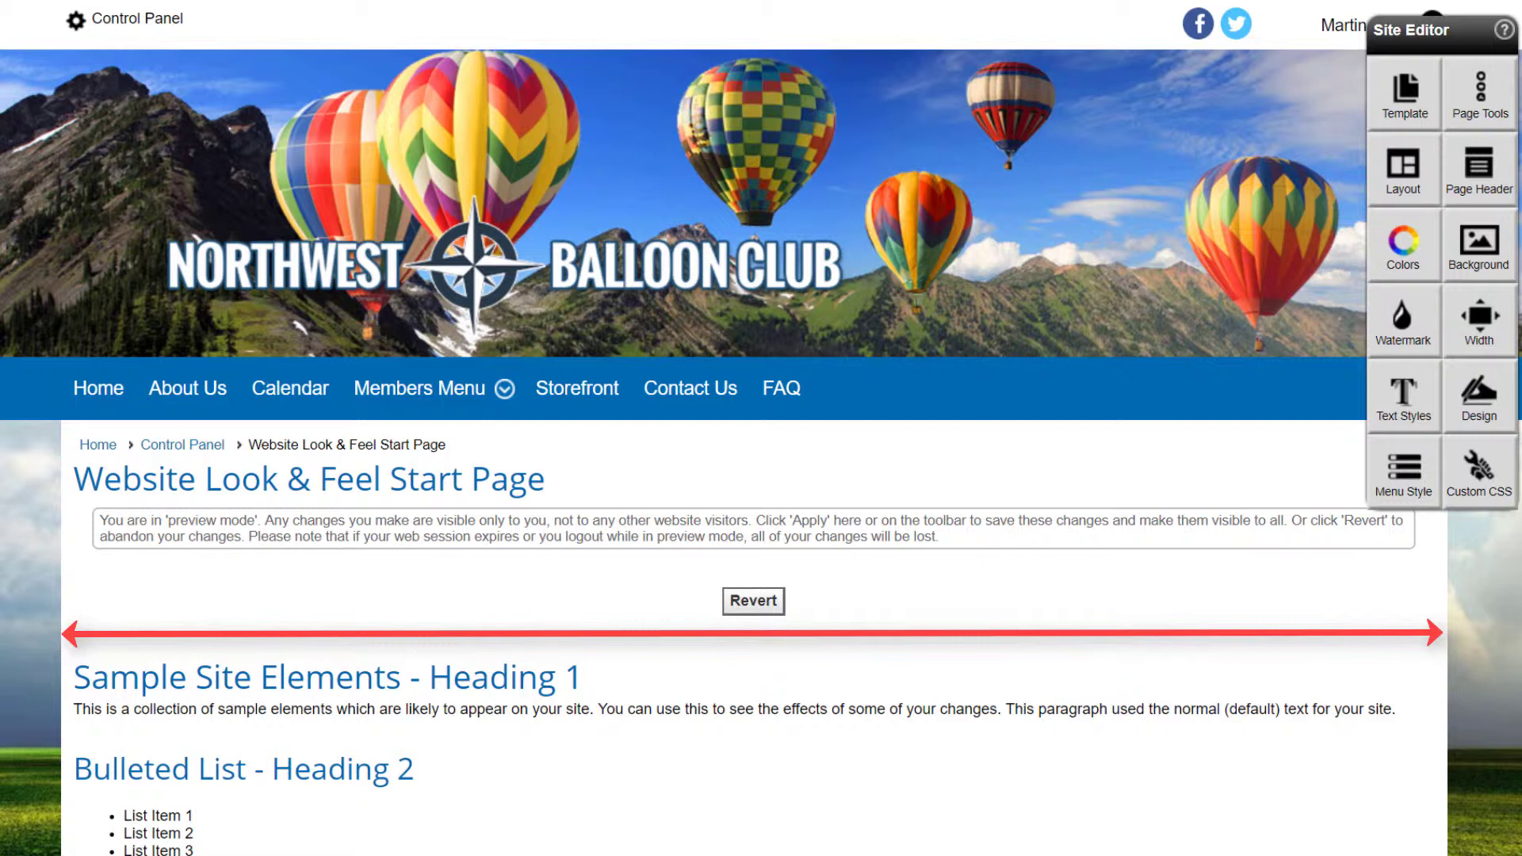
Examine the Responsive site templates and the available page layouts, closing both without saving.
left_click(1404, 94)
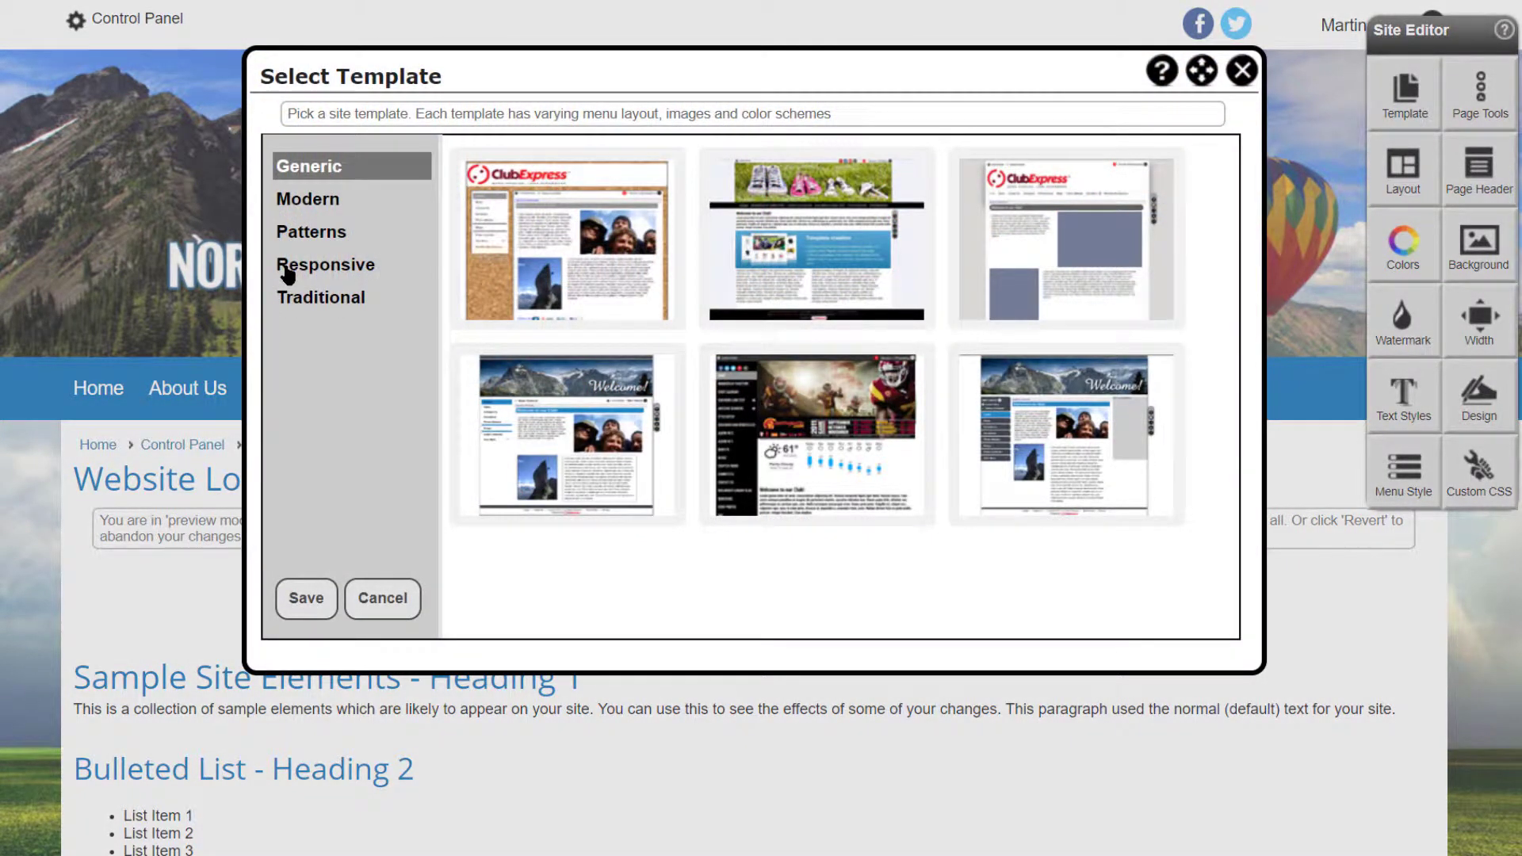
left_click(287, 269)
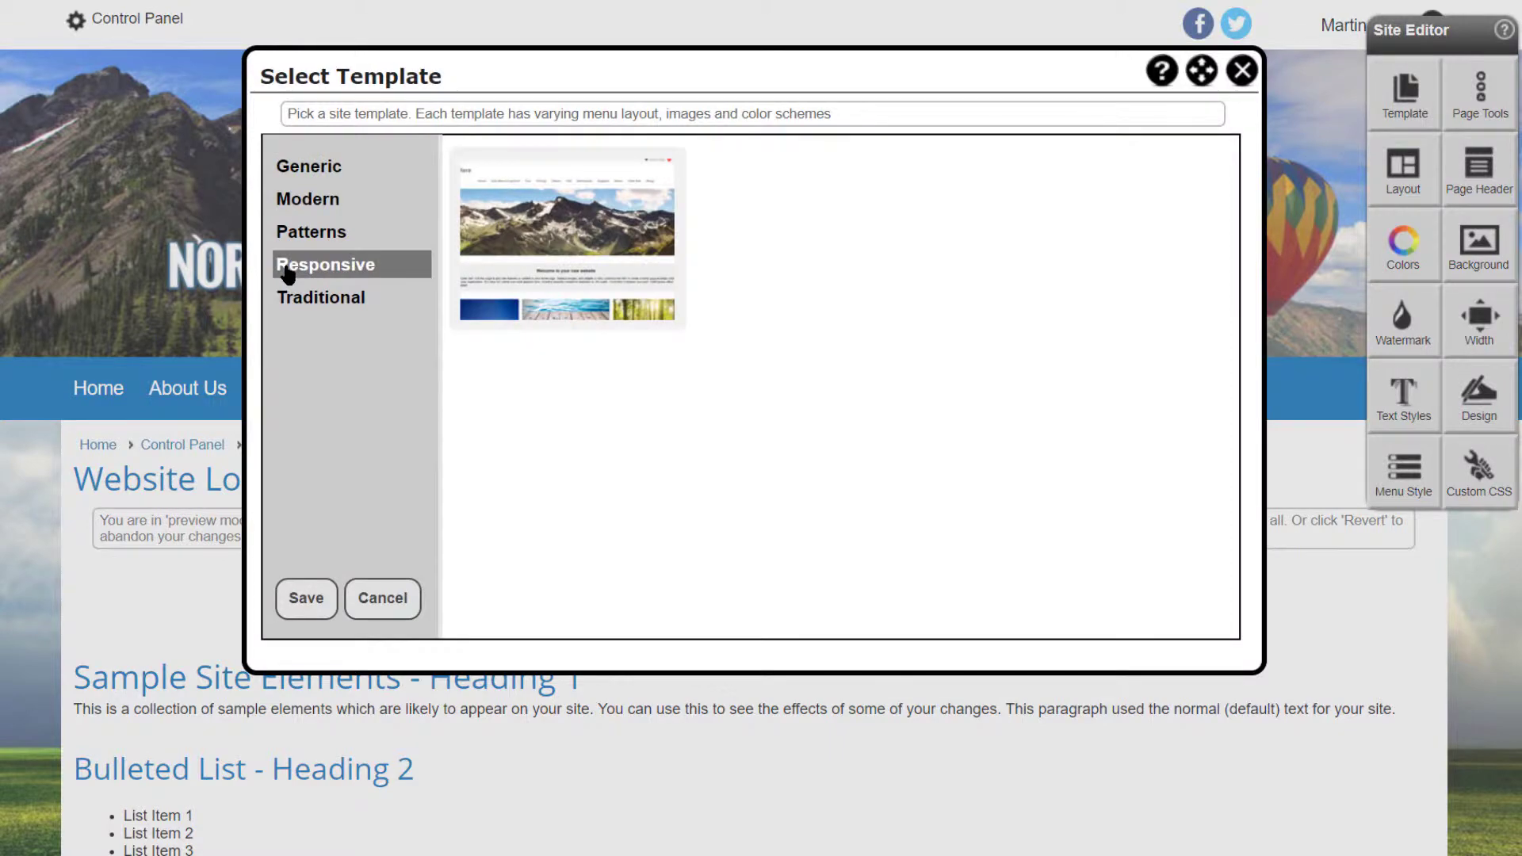
left_click(378, 598)
left_click(1404, 190)
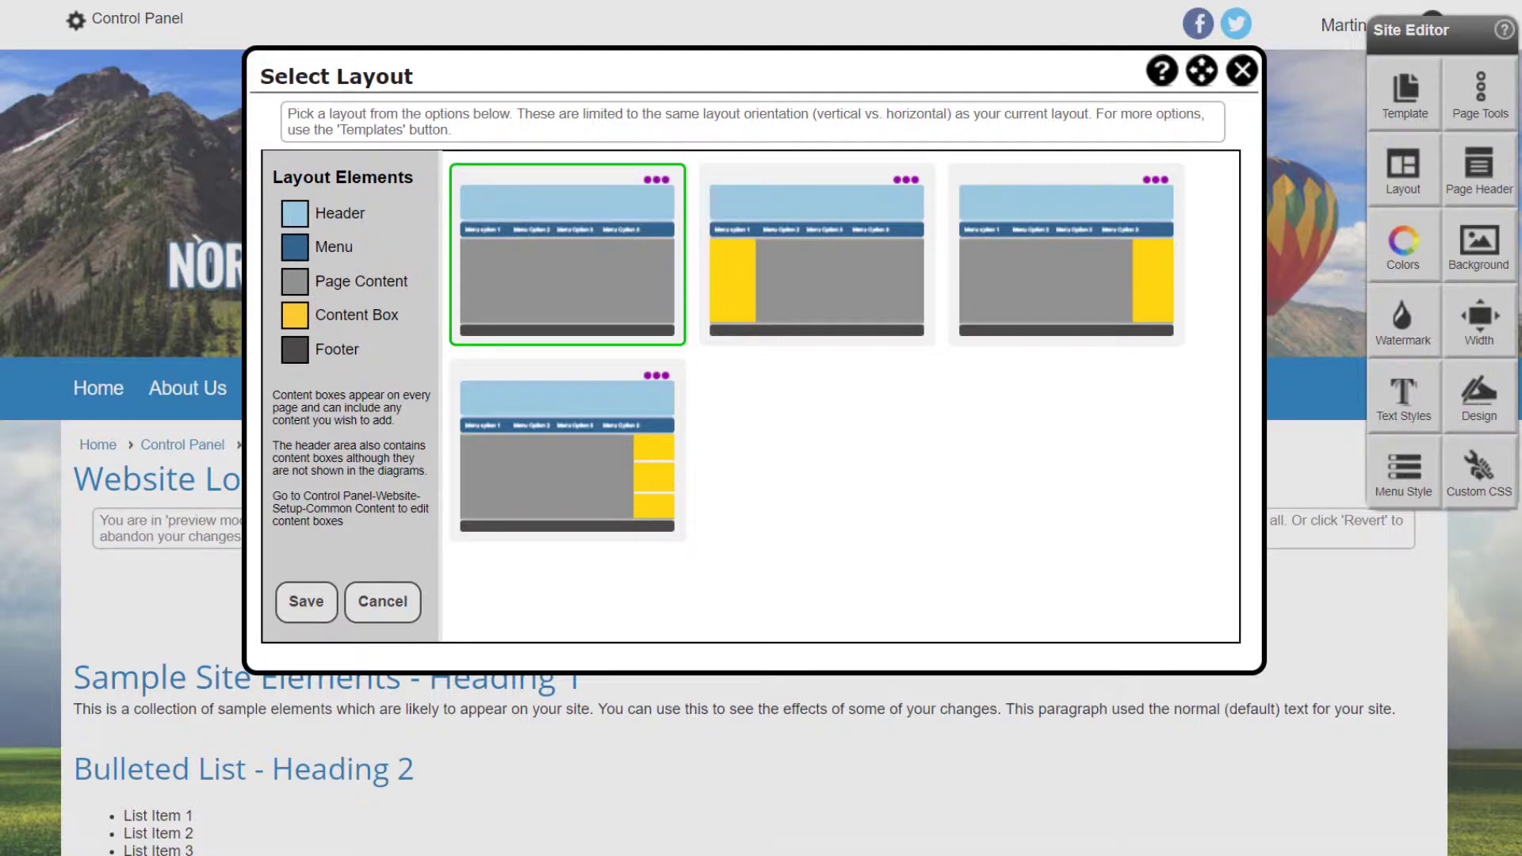
key("Escape")
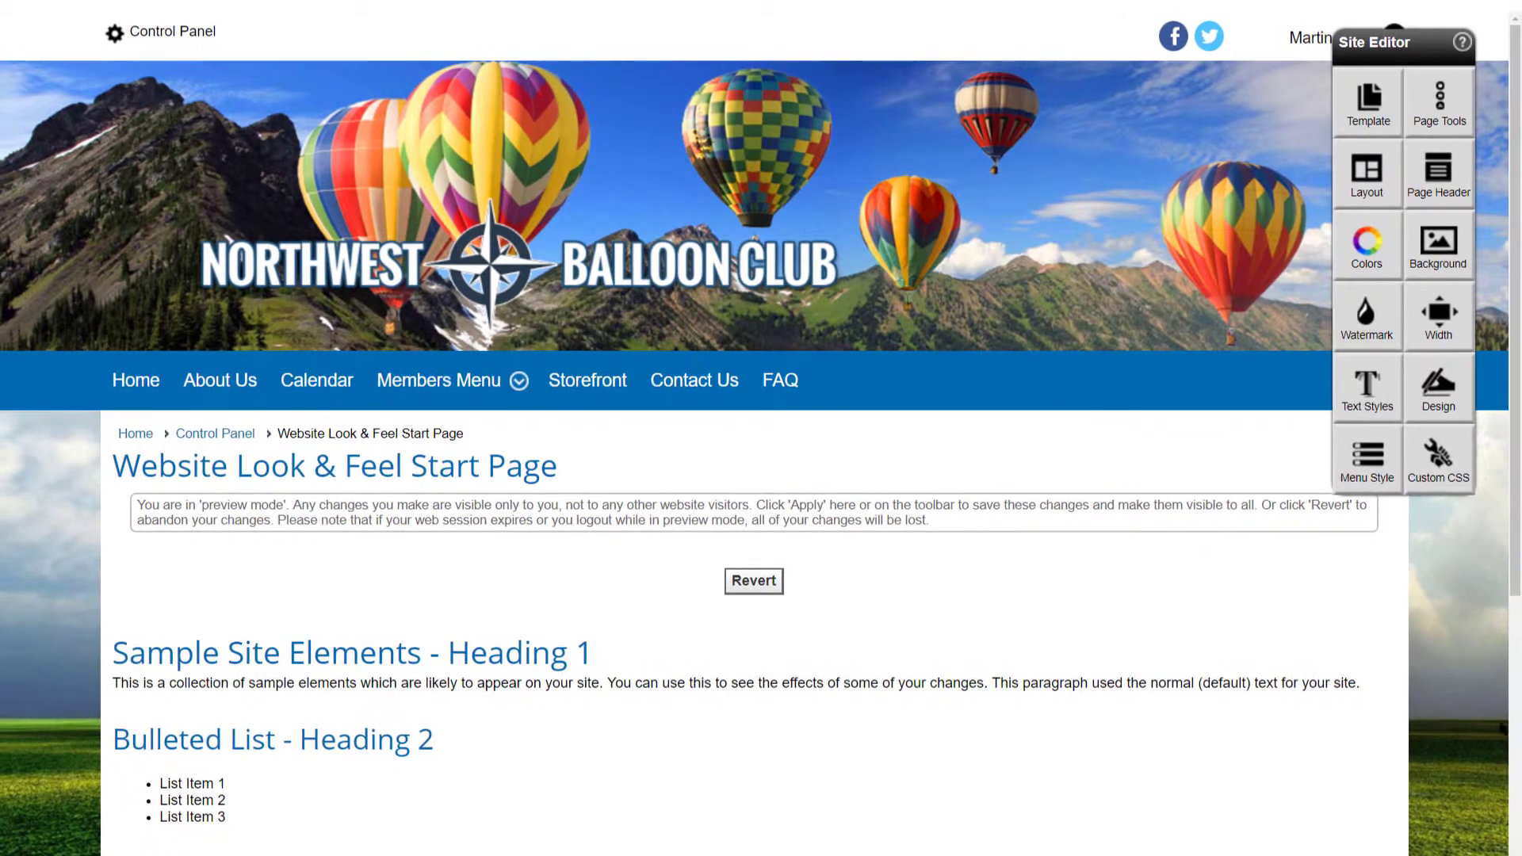
Try a narrower website width, and apply the Generic template that has a left-hand menu and a right-hand column.
left_click(1444, 325)
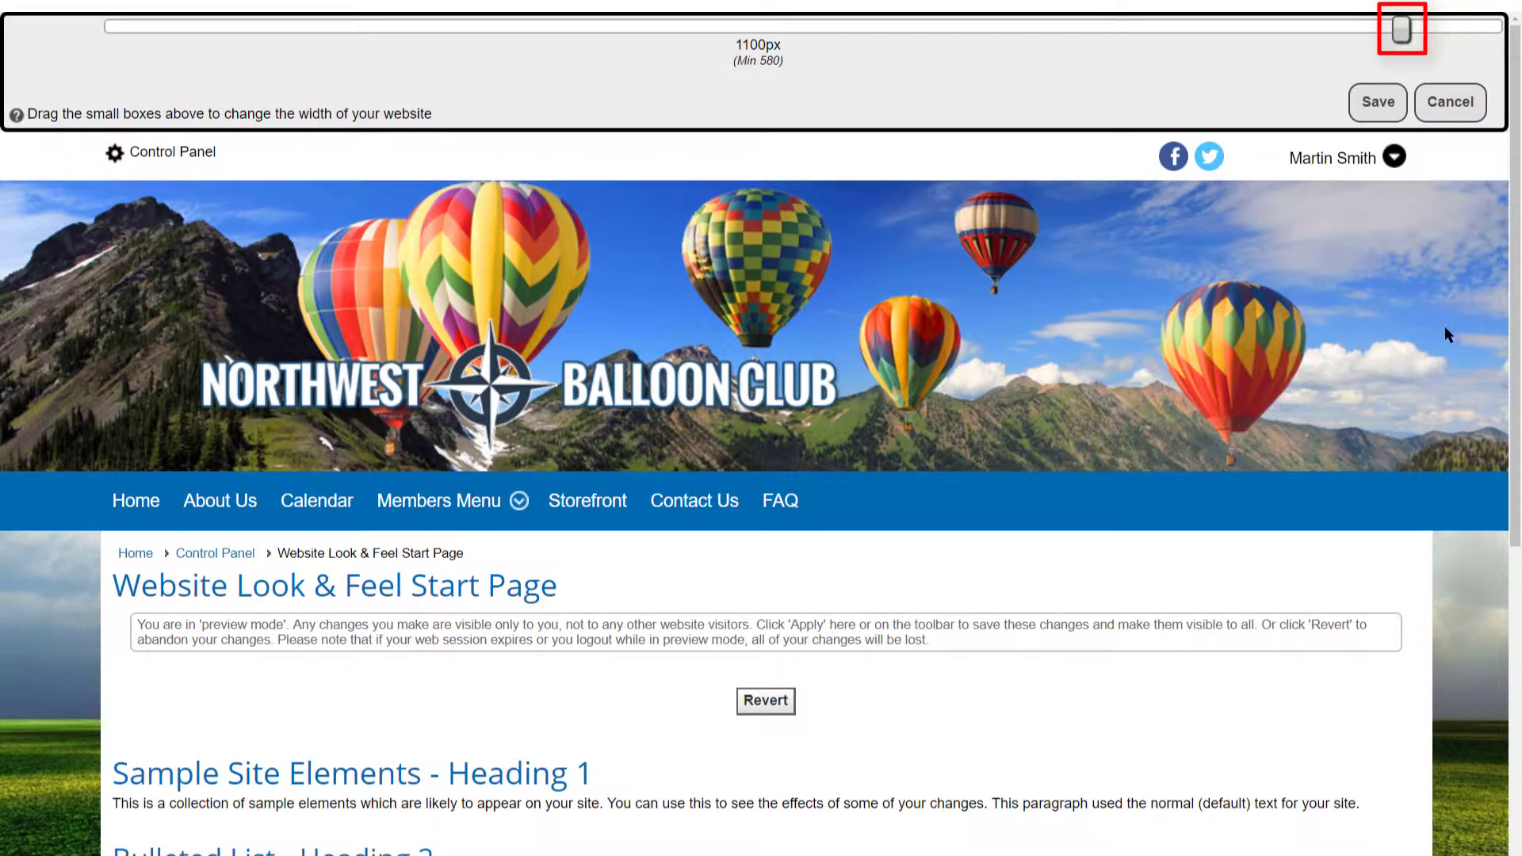
left_click_drag(1402, 31, 1131, 89)
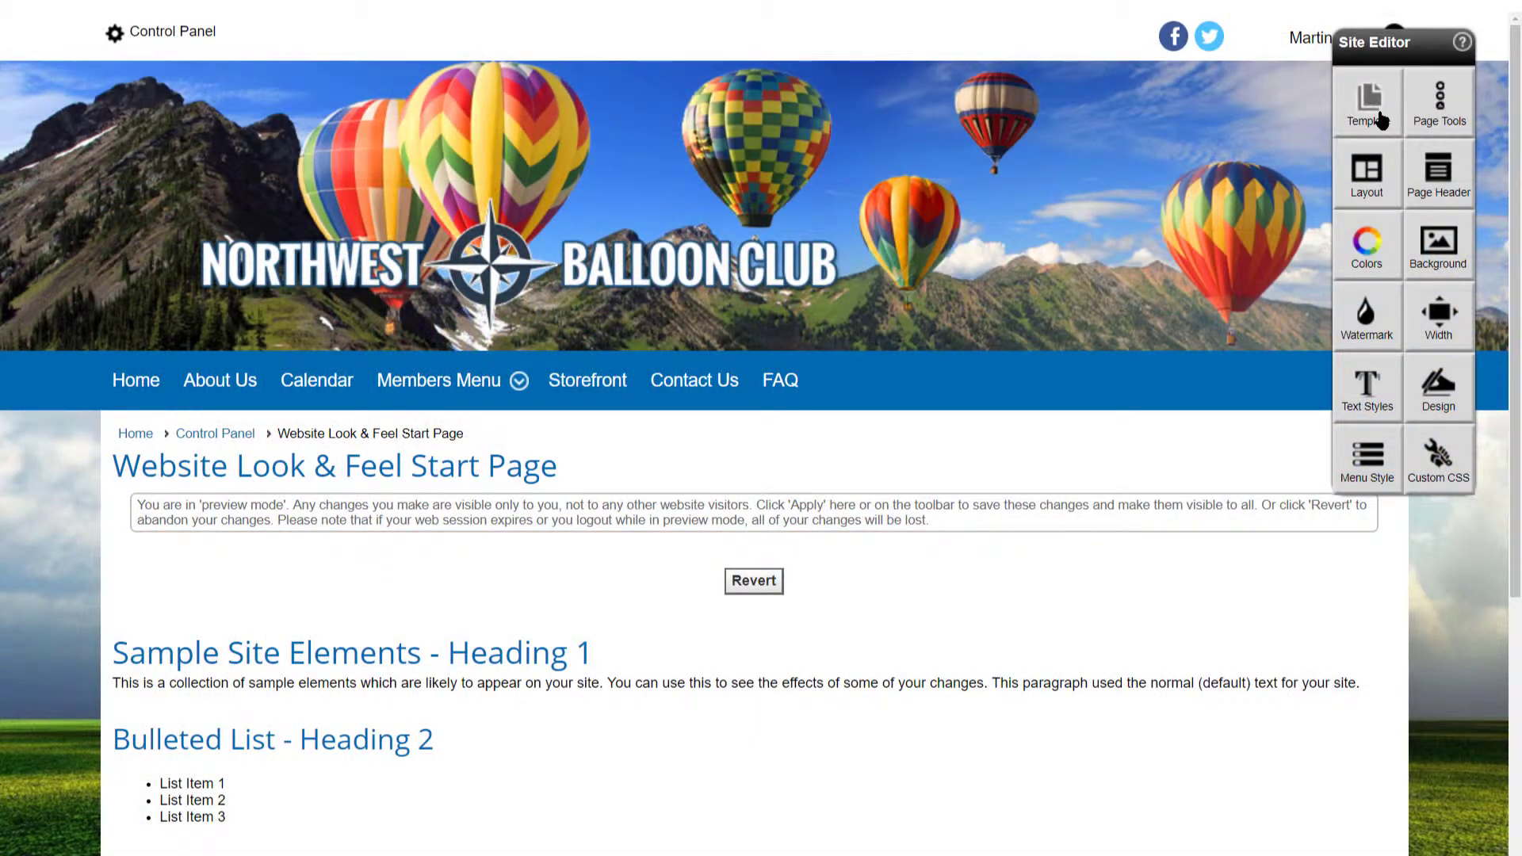
left_click(1379, 117)
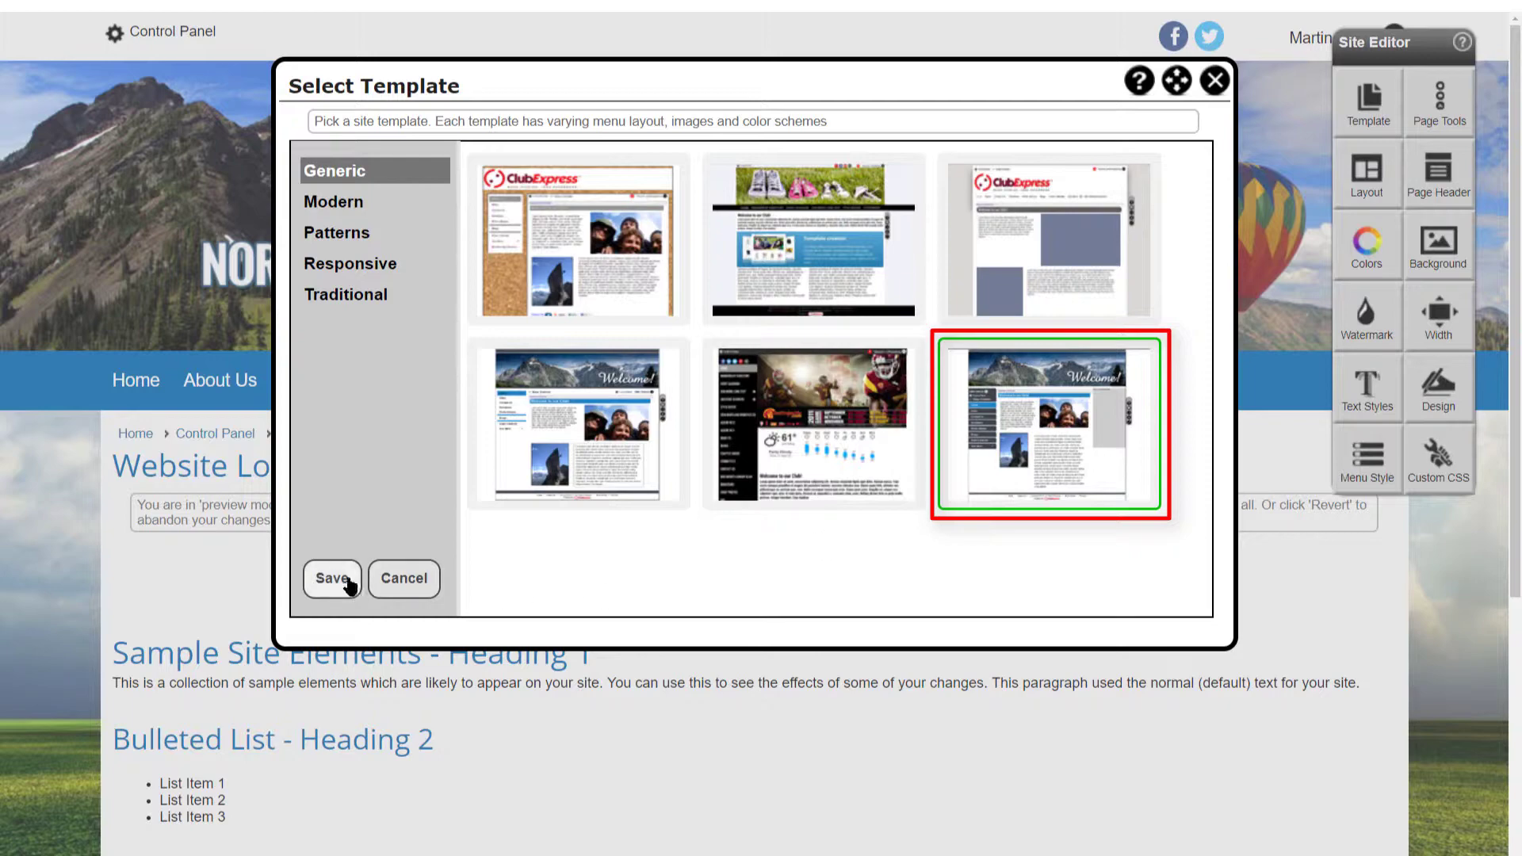
left_click(332, 583)
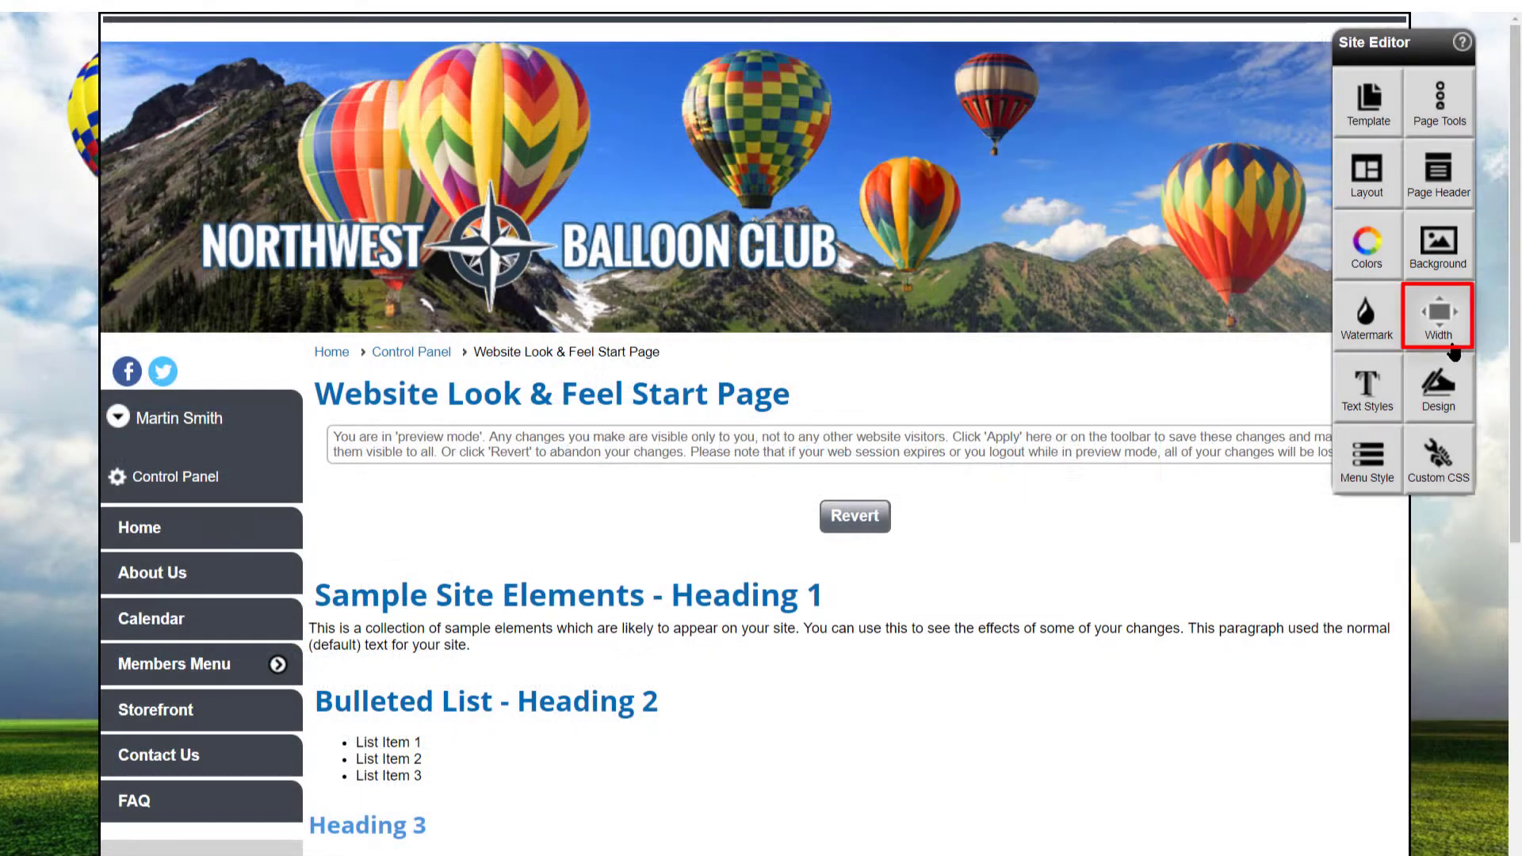
Try column widths of about 177, 654 and 261 px for a total width of 1092 px, and cancel the width change.
left_click(1439, 317)
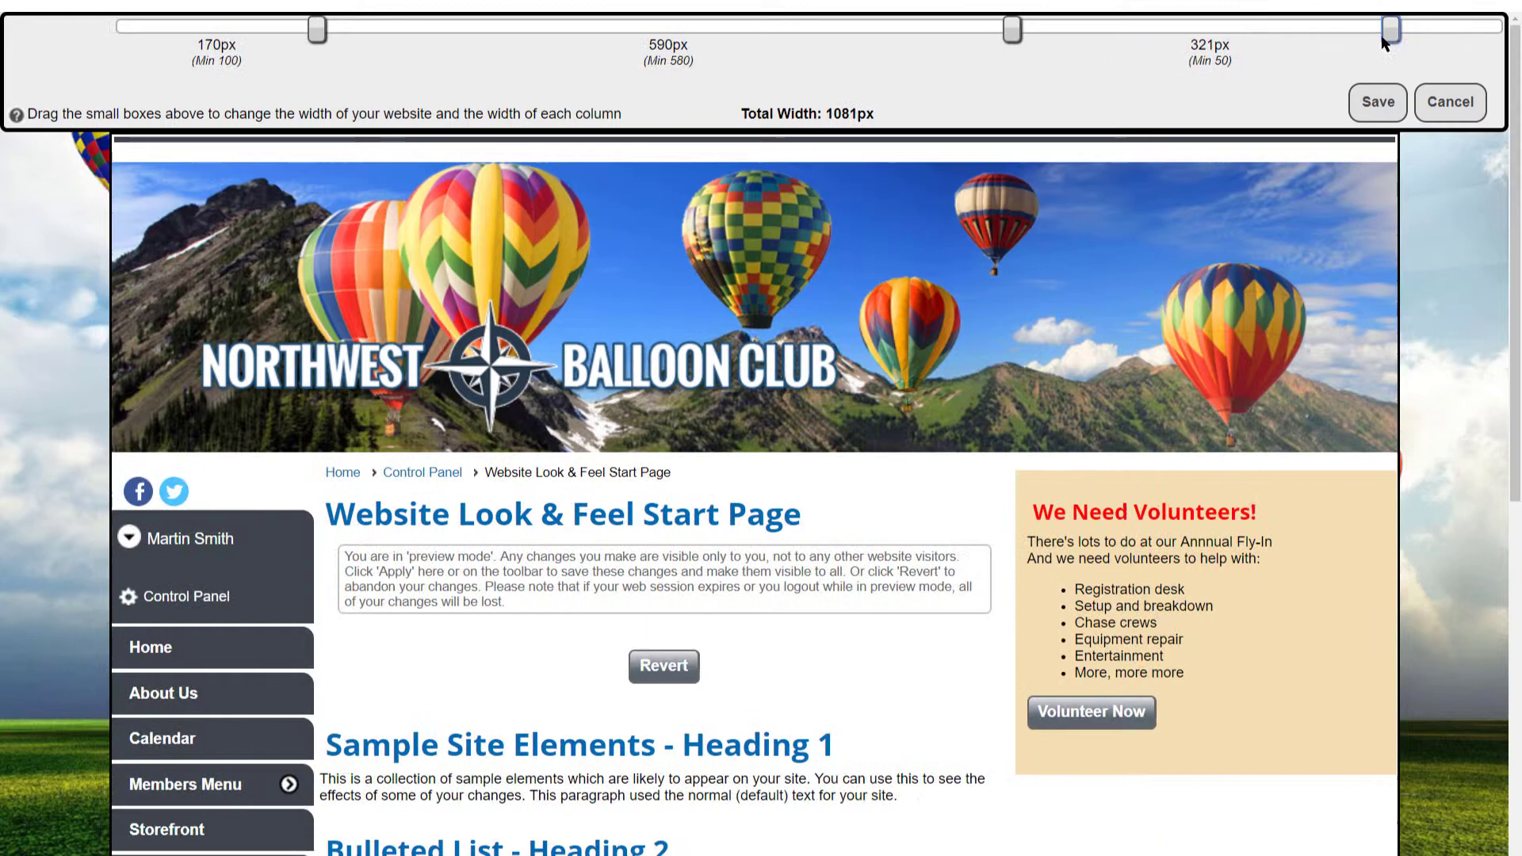
left_click_drag(1384, 41, 1347, 38)
left_click_drag(1059, 29, 1092, 32)
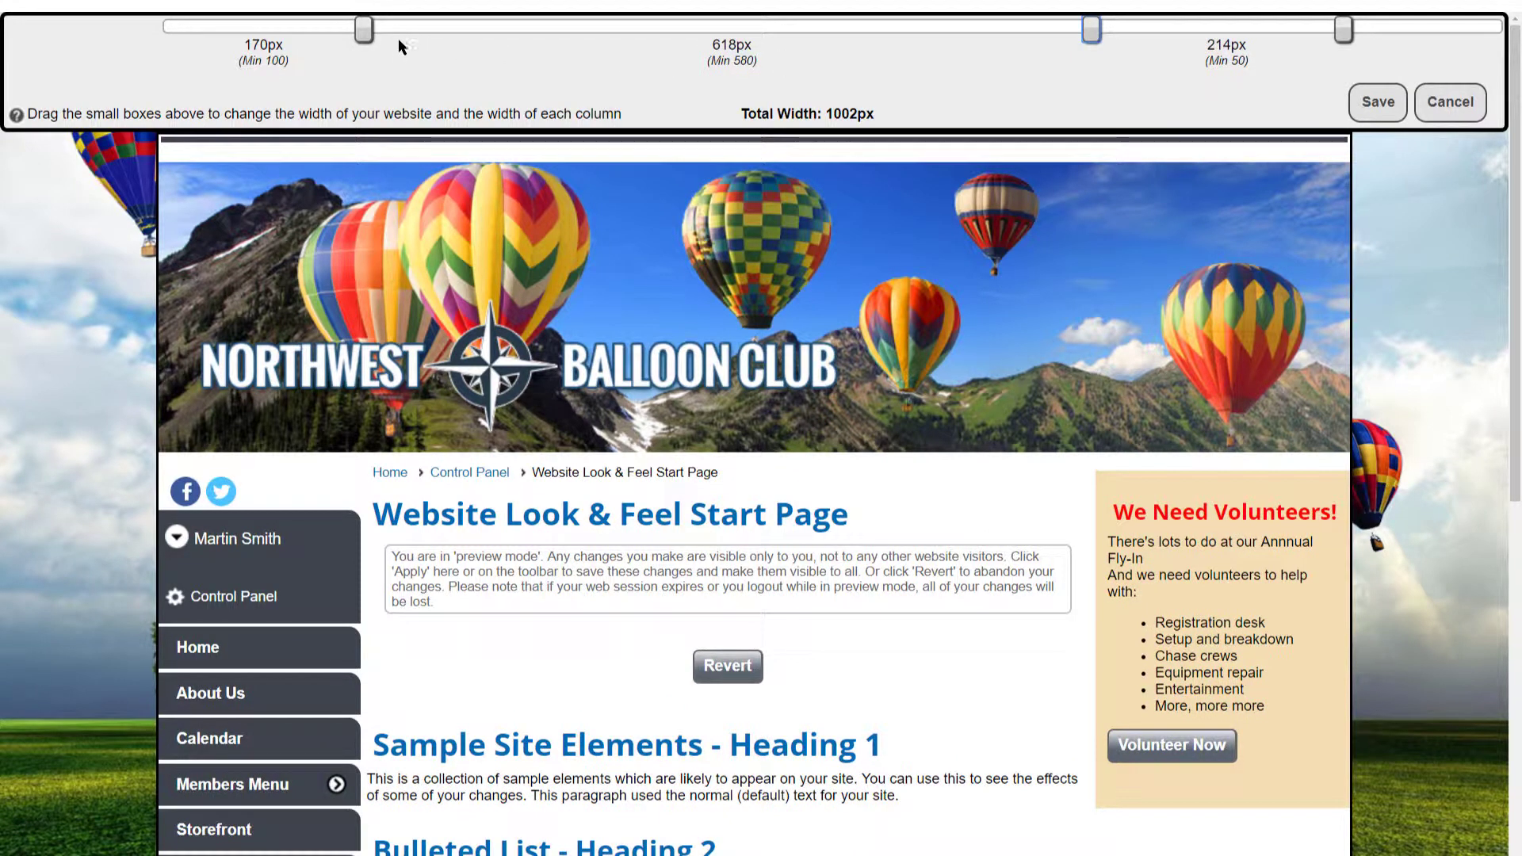
mouse_move(365, 29)
left_mouse_down()
mouse_move(513, 31)
mouse_move(332, 32)
mouse_move(374, 37)
left_mouse_up()
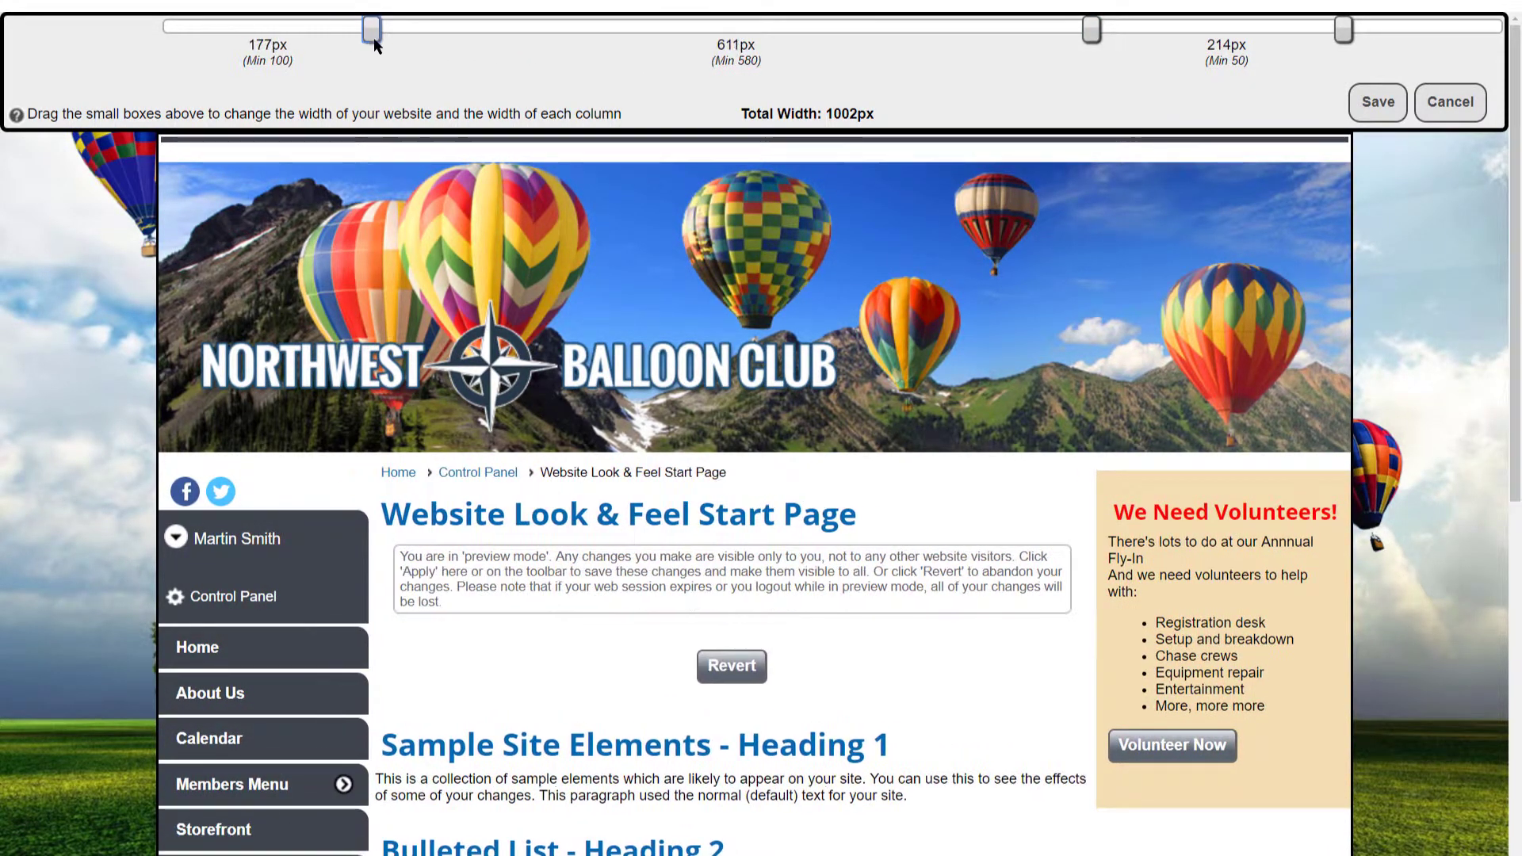
left_click_drag(1342, 32, 1396, 30)
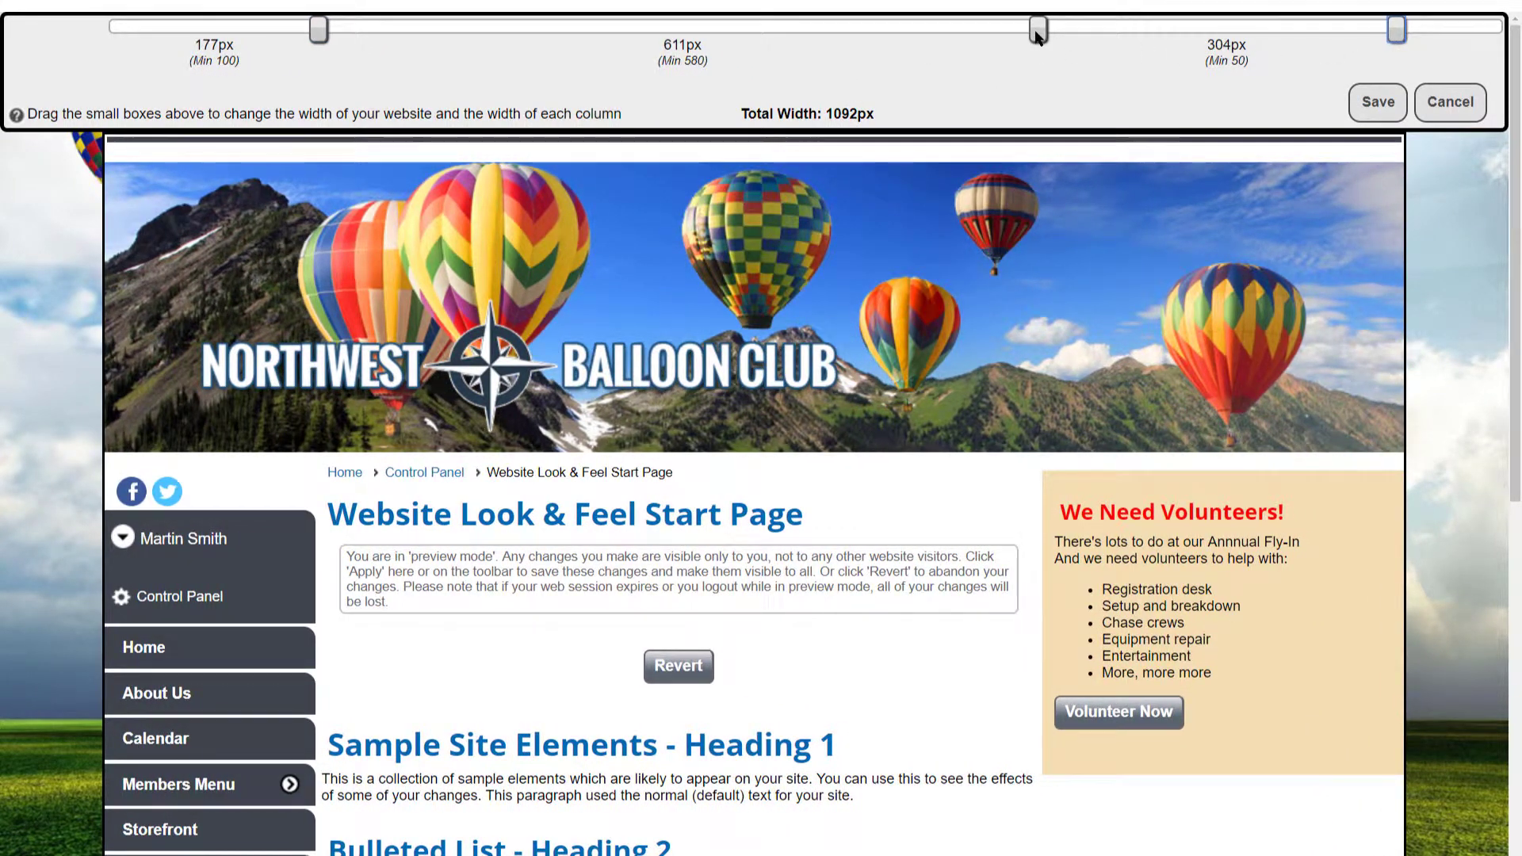
left_click_drag(1038, 30, 1089, 40)
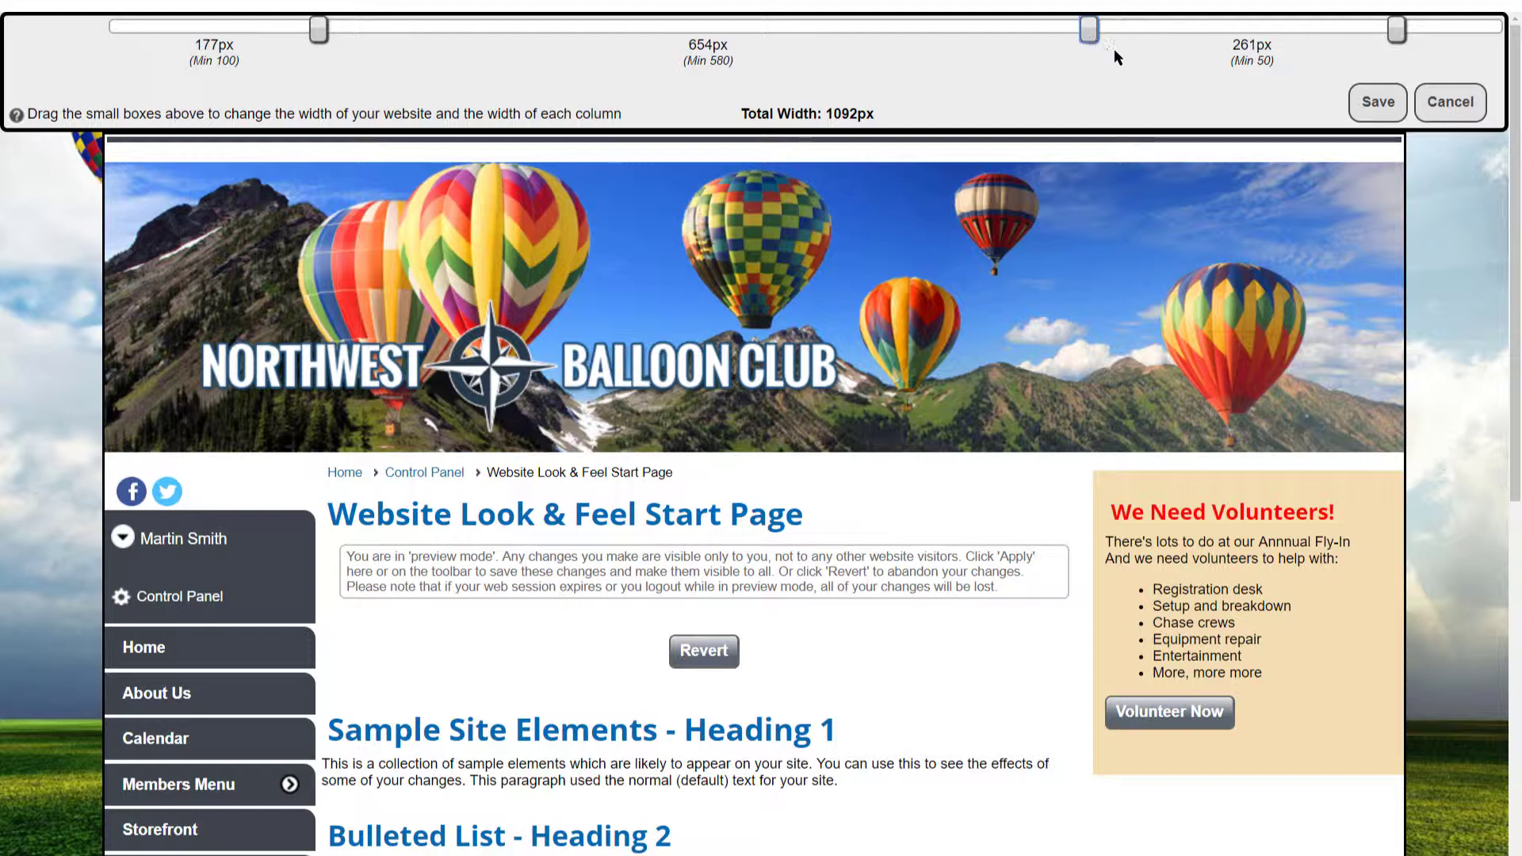
left_click(1444, 109)
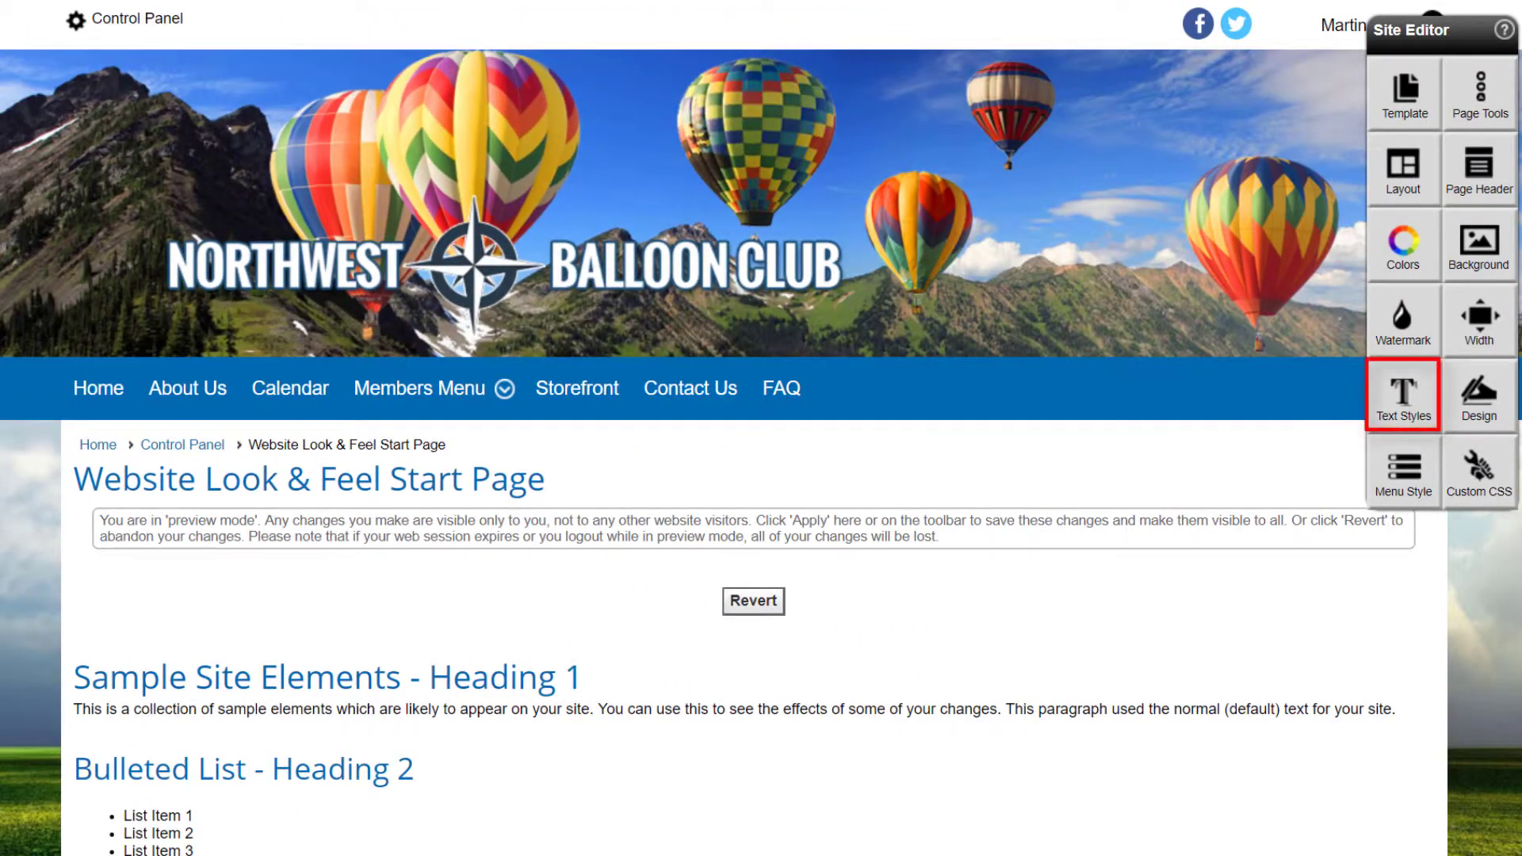
Customize the Heading 1 text style with the Drops font at 36 px.
left_click(1406, 408)
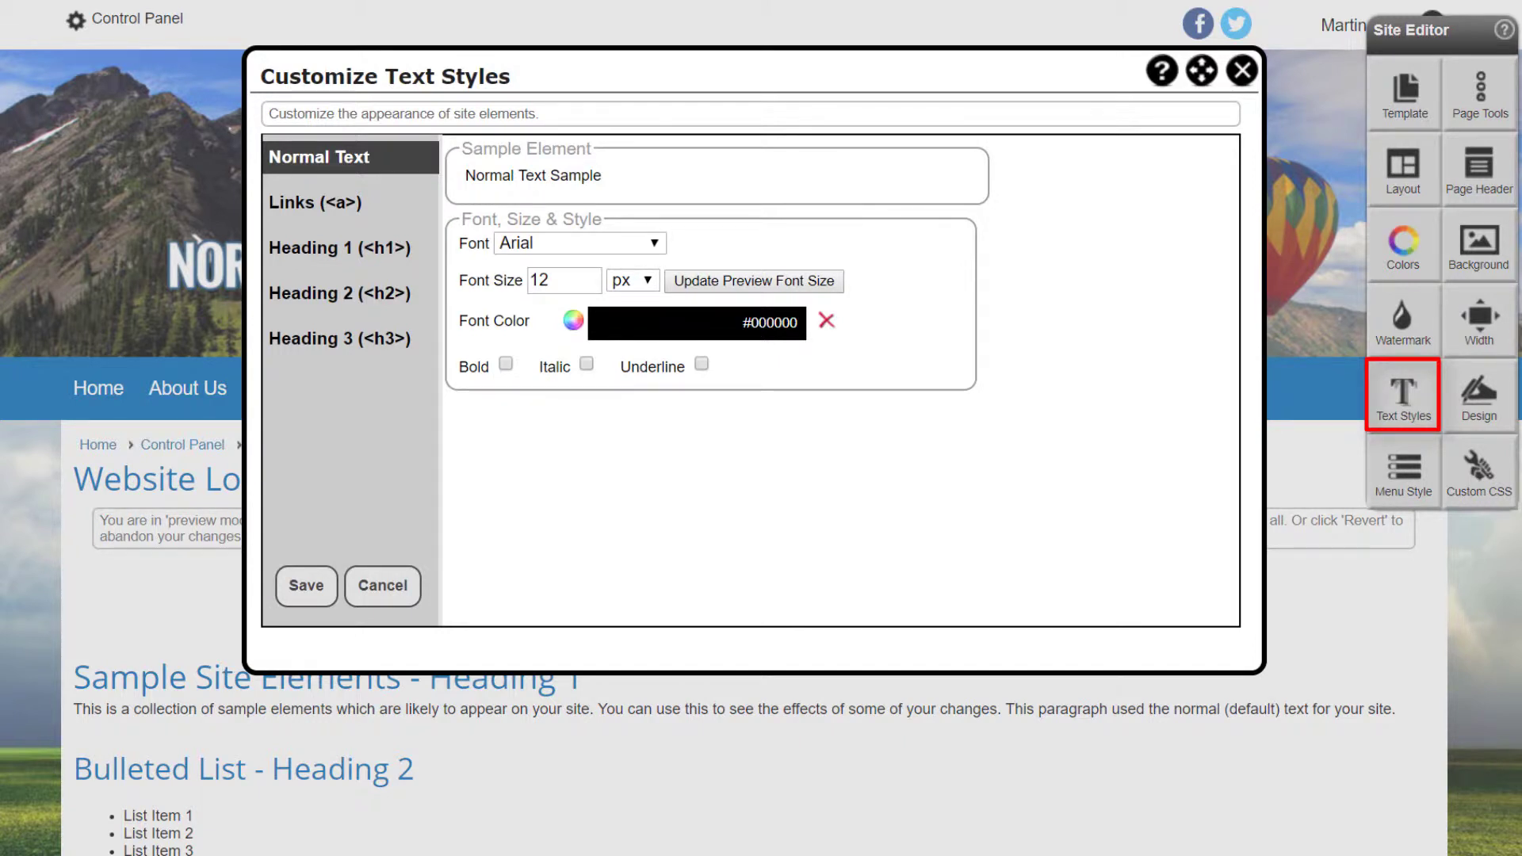
left_click(315, 202)
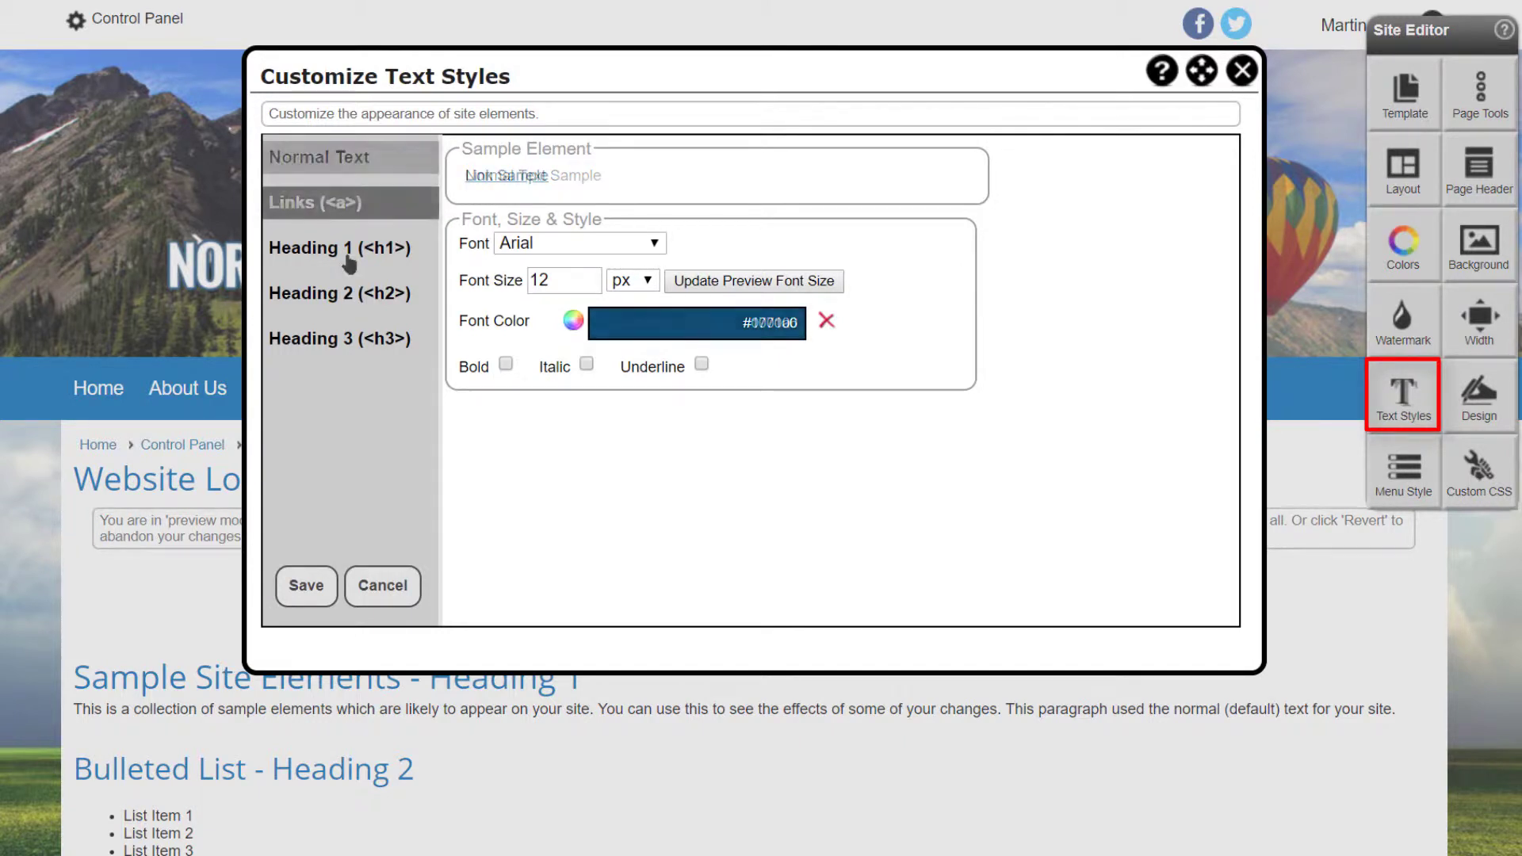
left_click(300, 250)
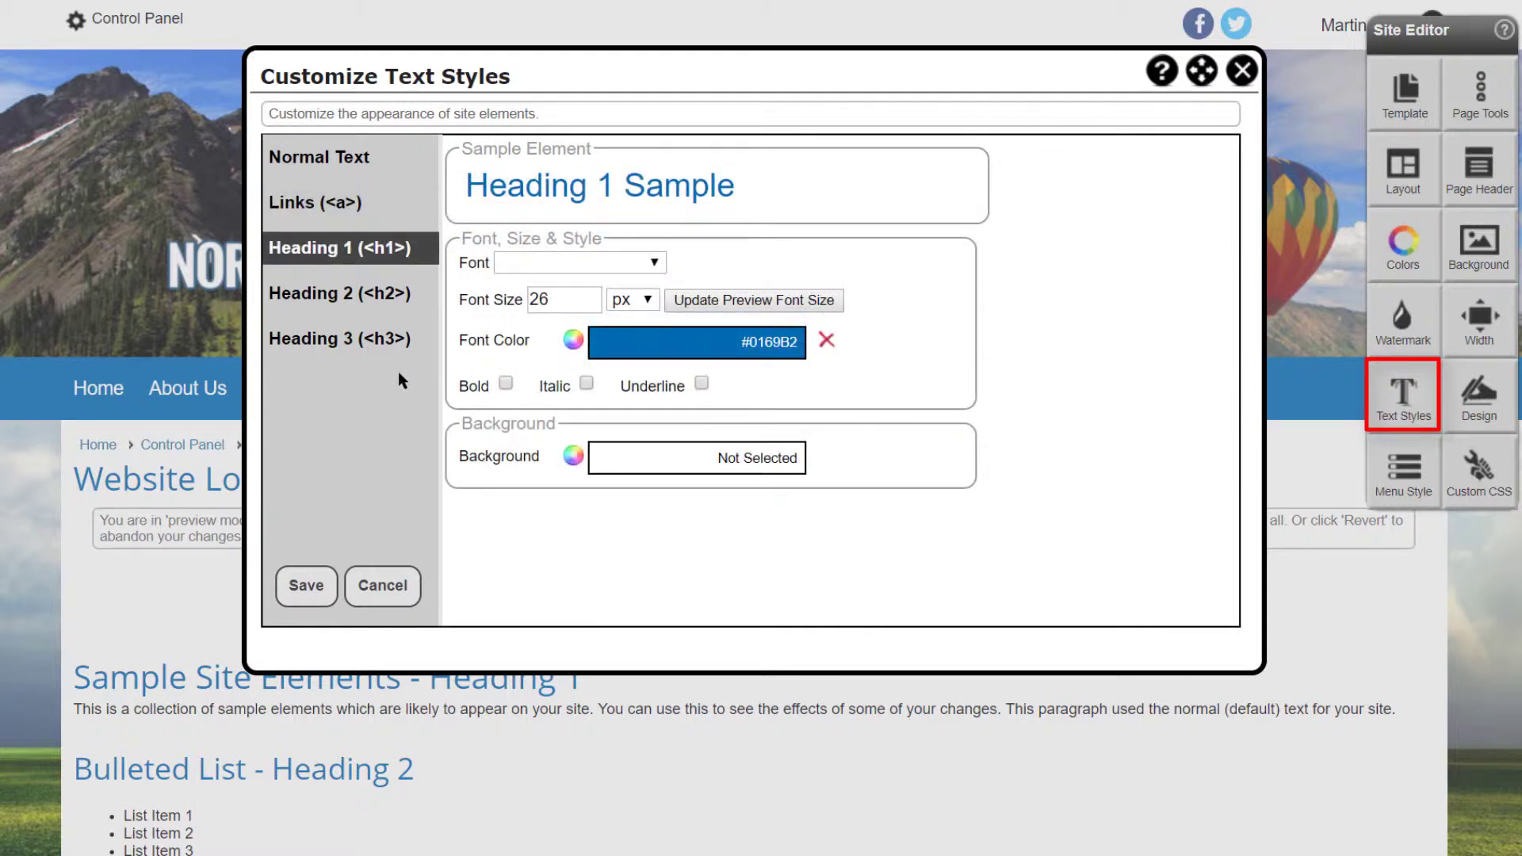
left_click(655, 263)
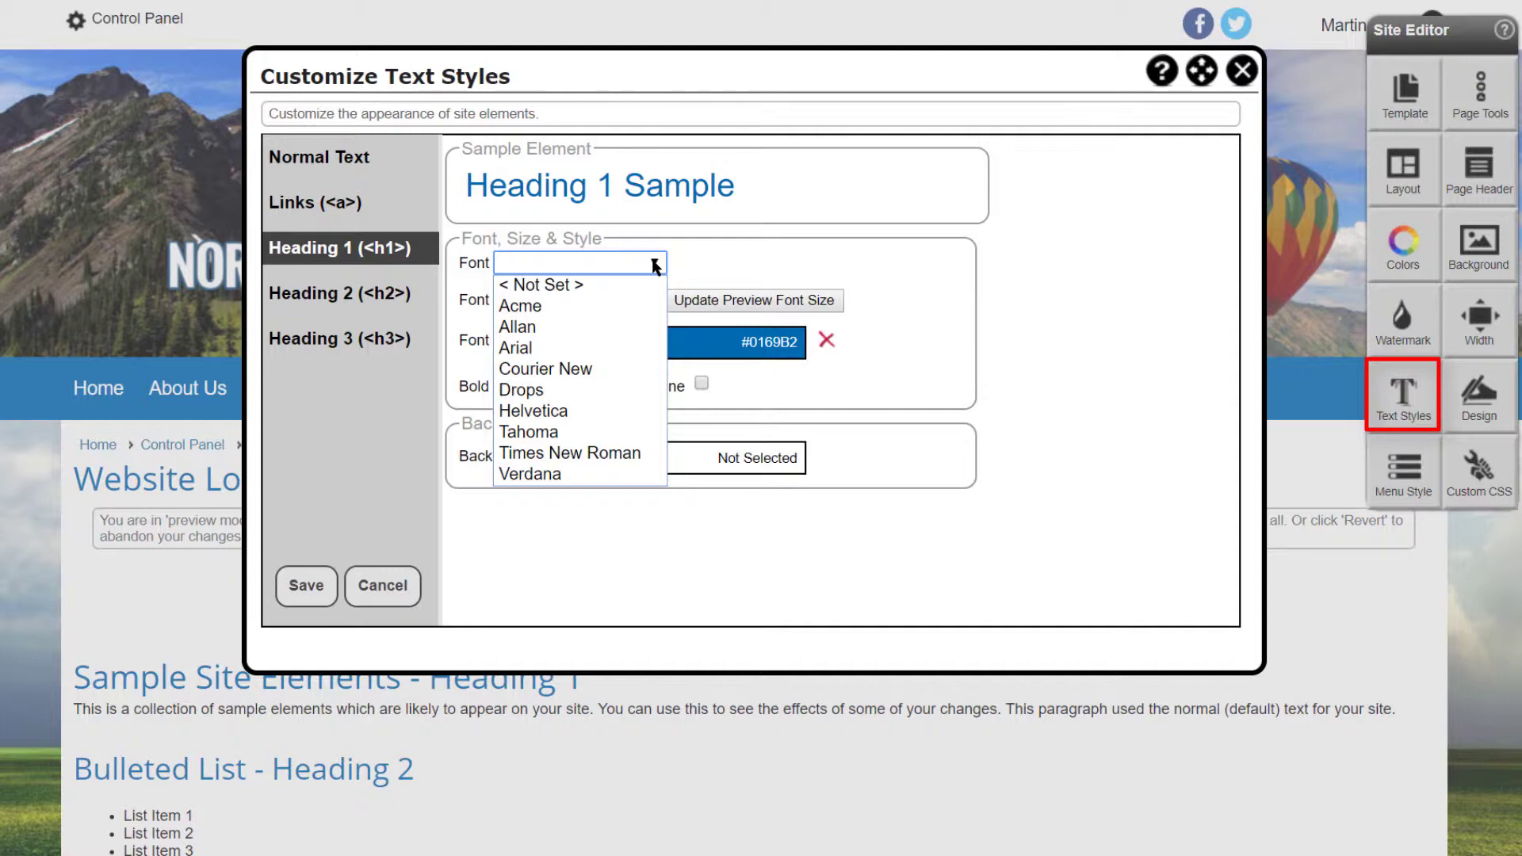
left_click(531, 392)
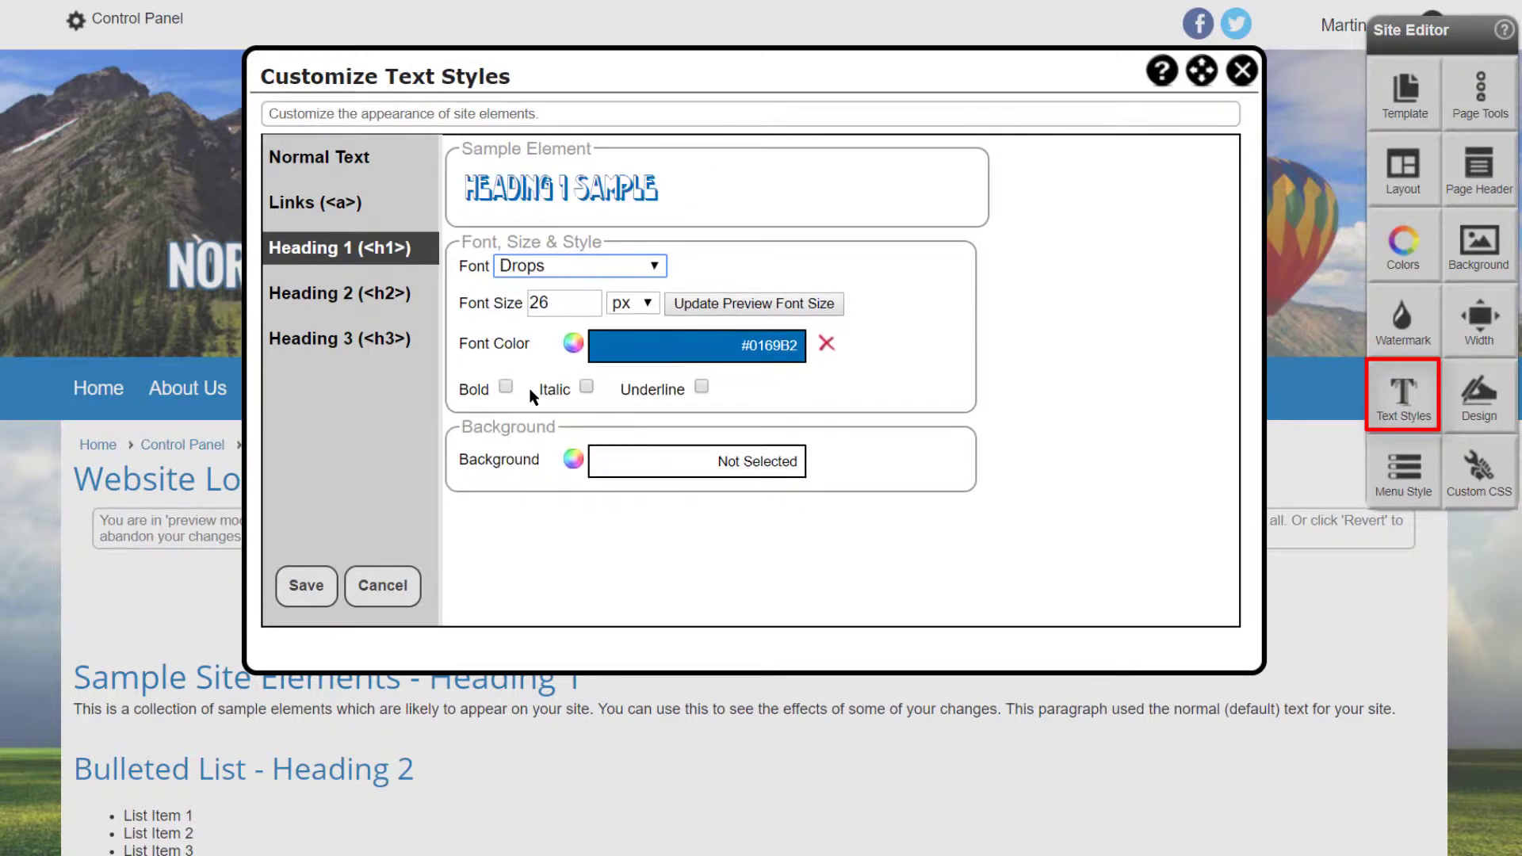
double_click(533, 303)
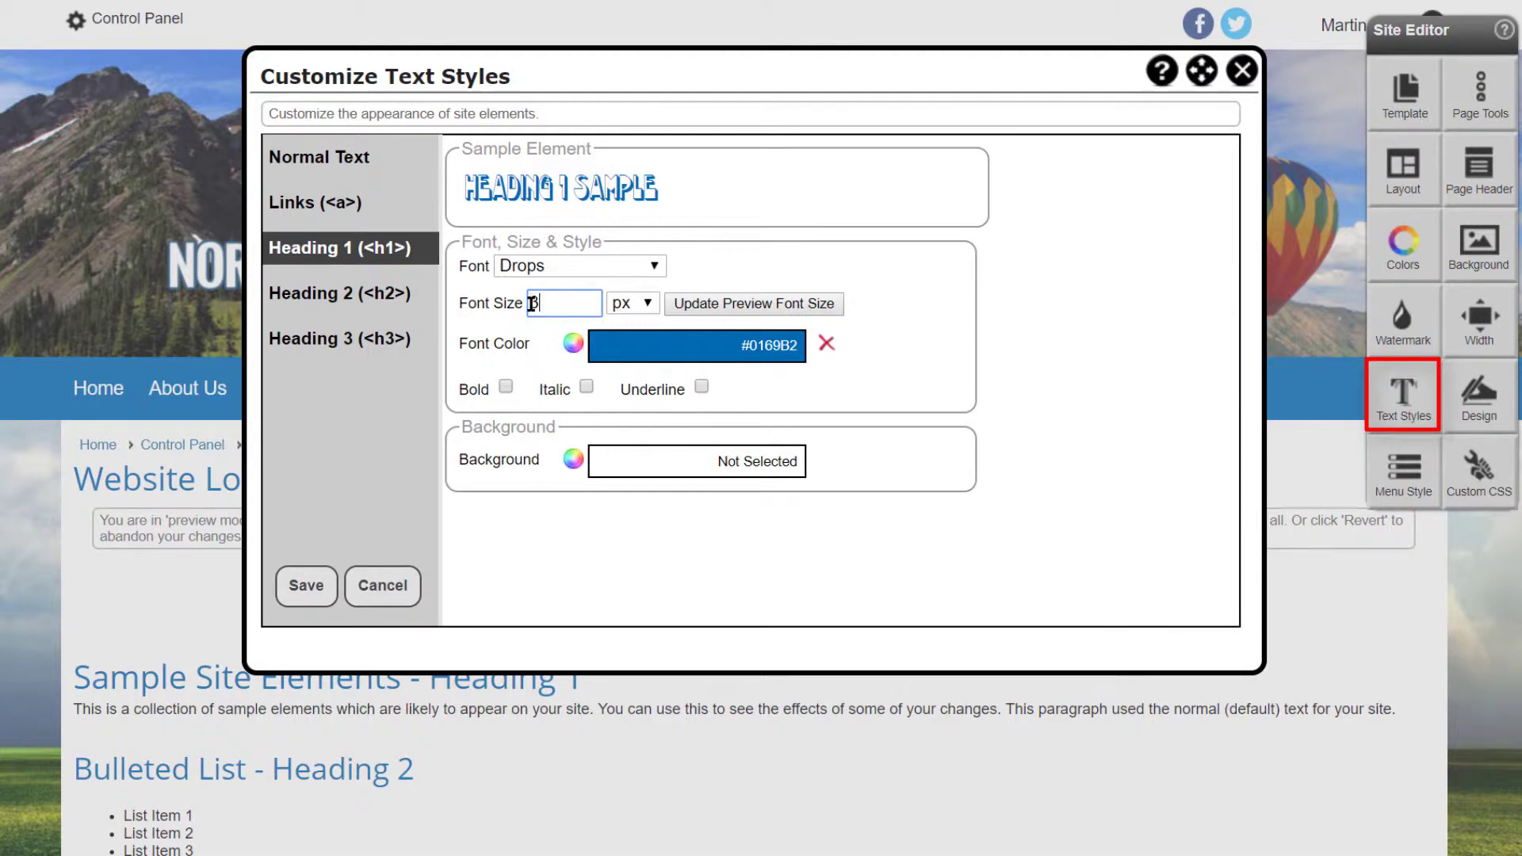
type("36")
Give Heading 1 the red font color #b20112 and bold style, save the text styles, and revert the site changes.
left_click(573, 345)
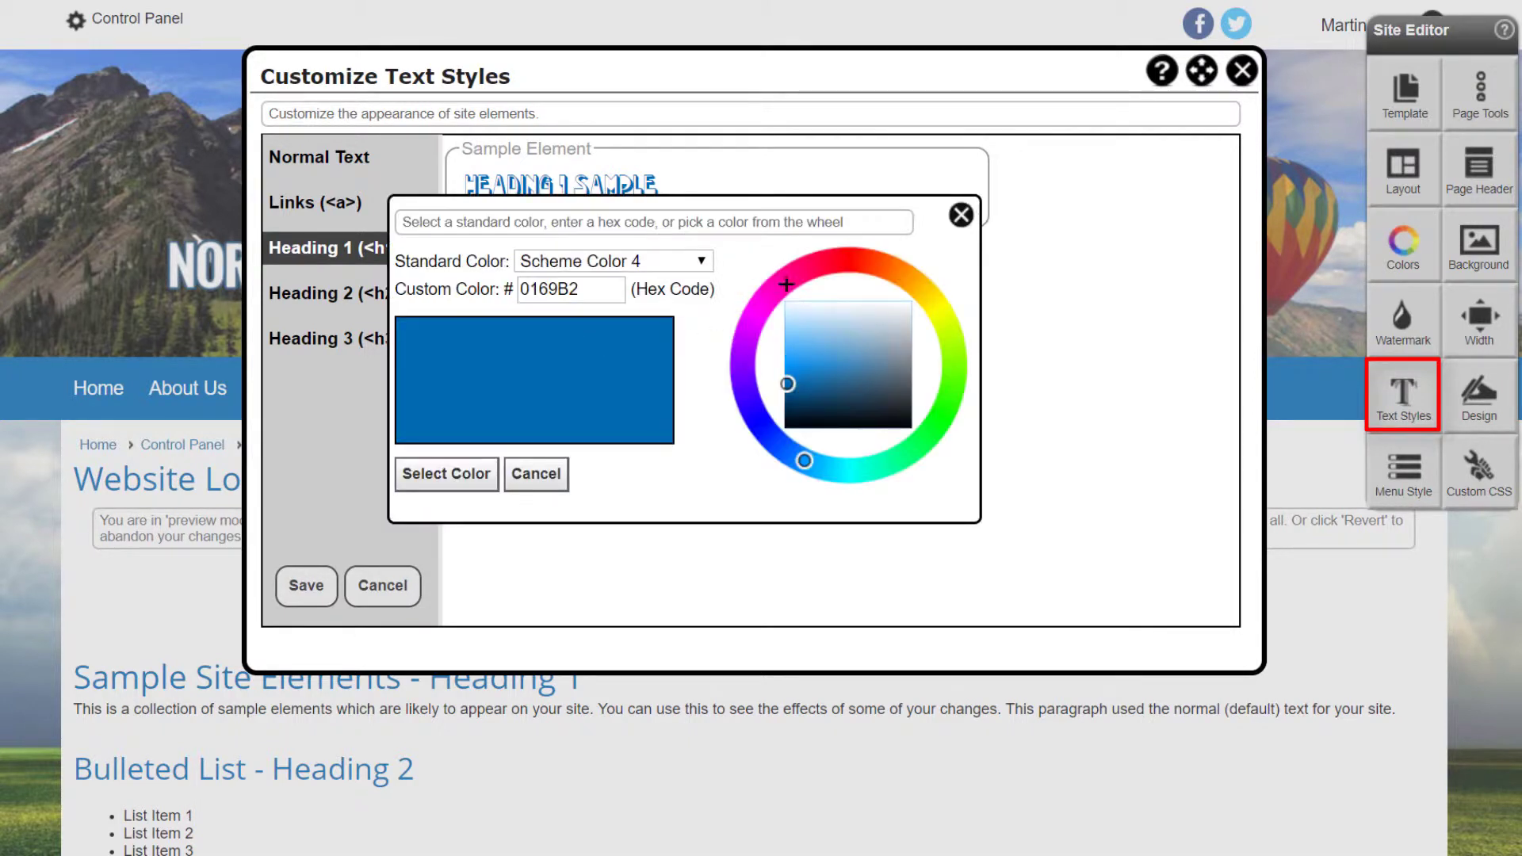
left_click(837, 259)
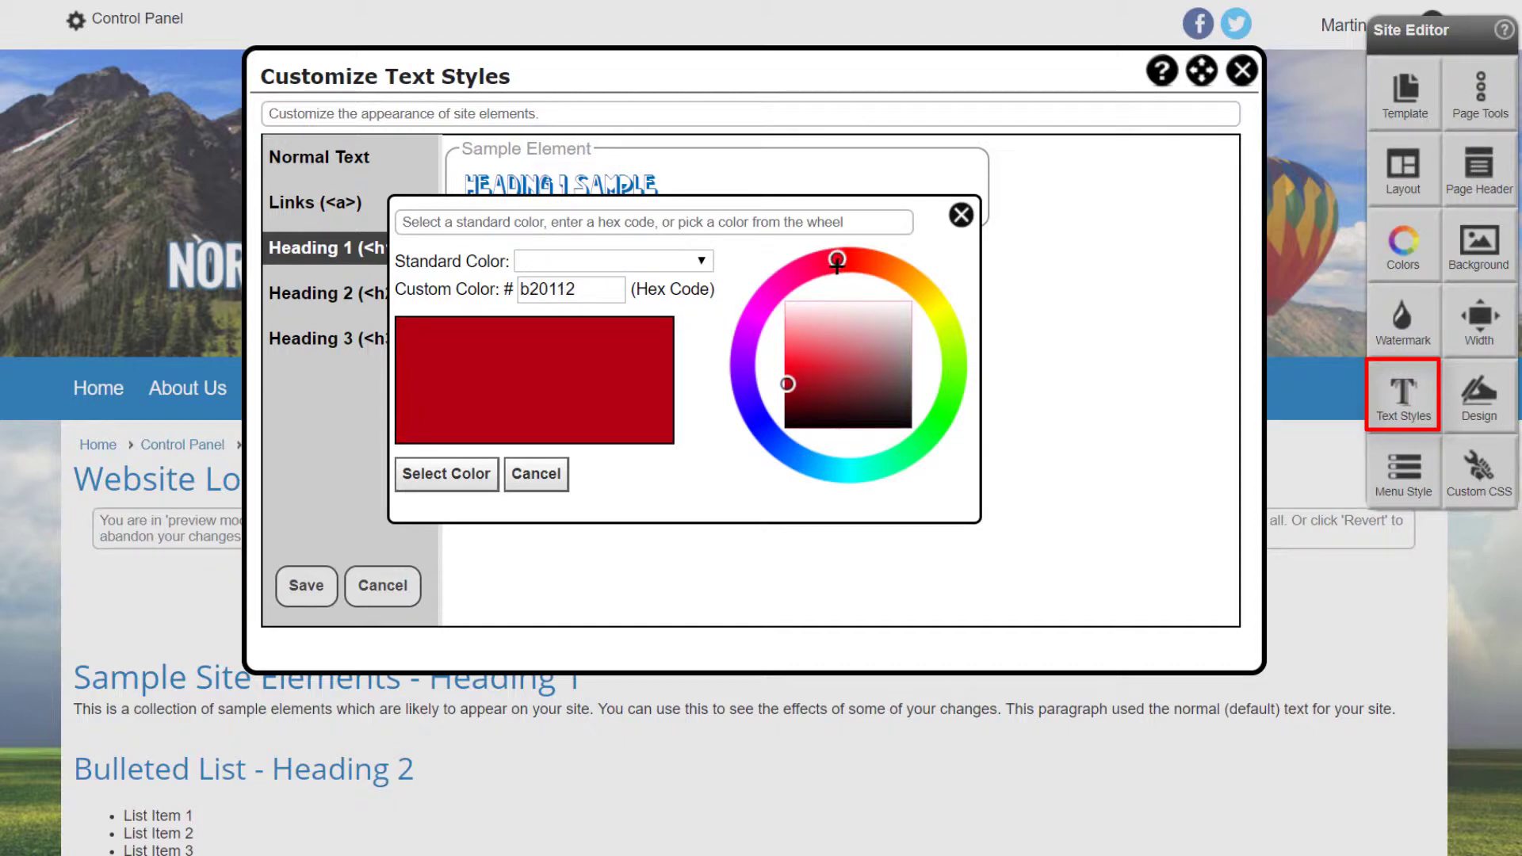
left_click(448, 474)
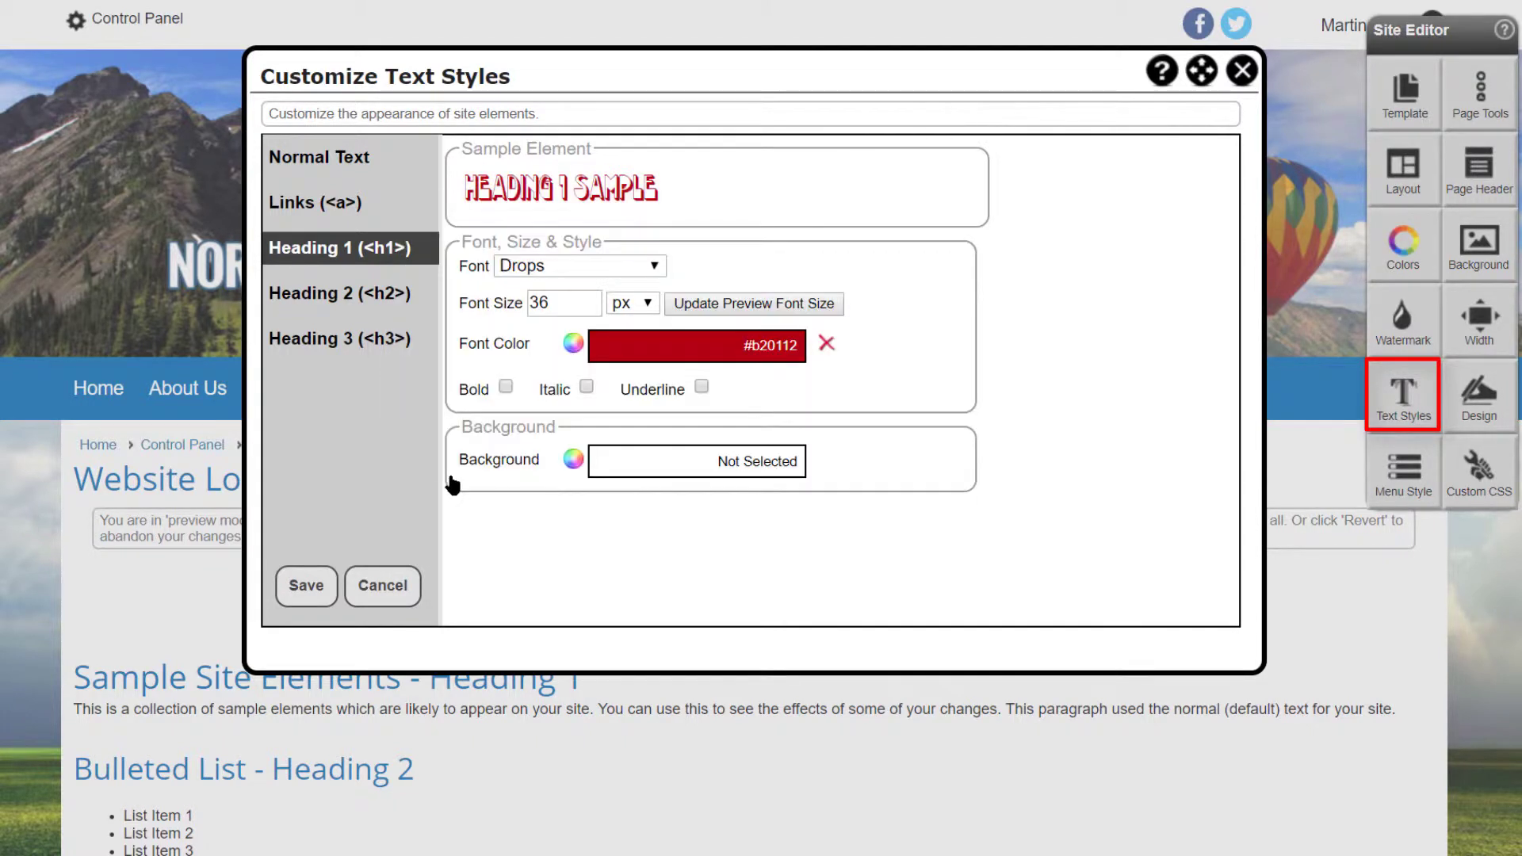
left_click(505, 387)
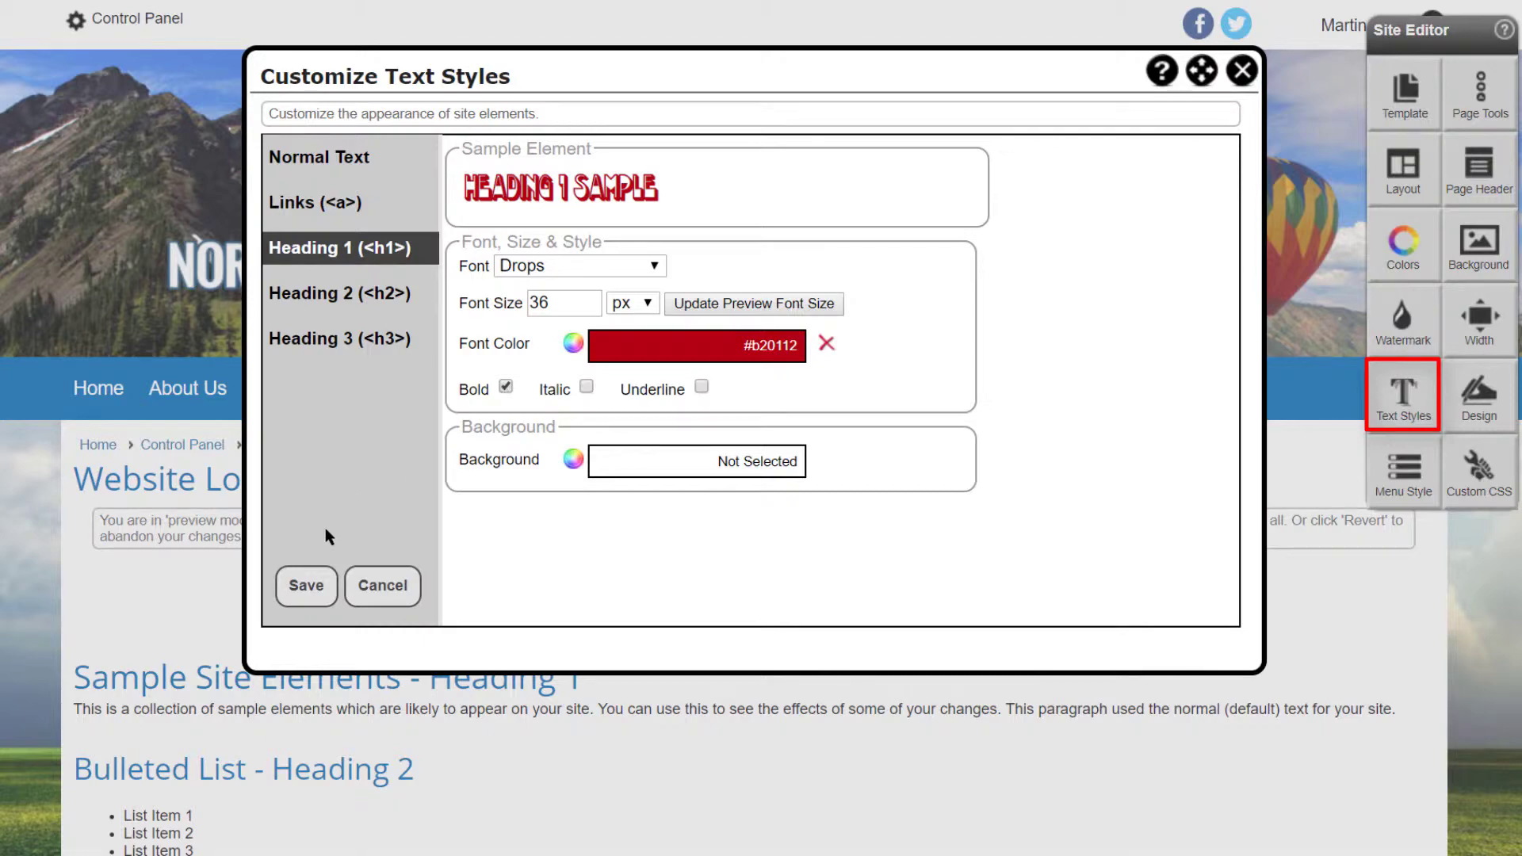
left_click(306, 585)
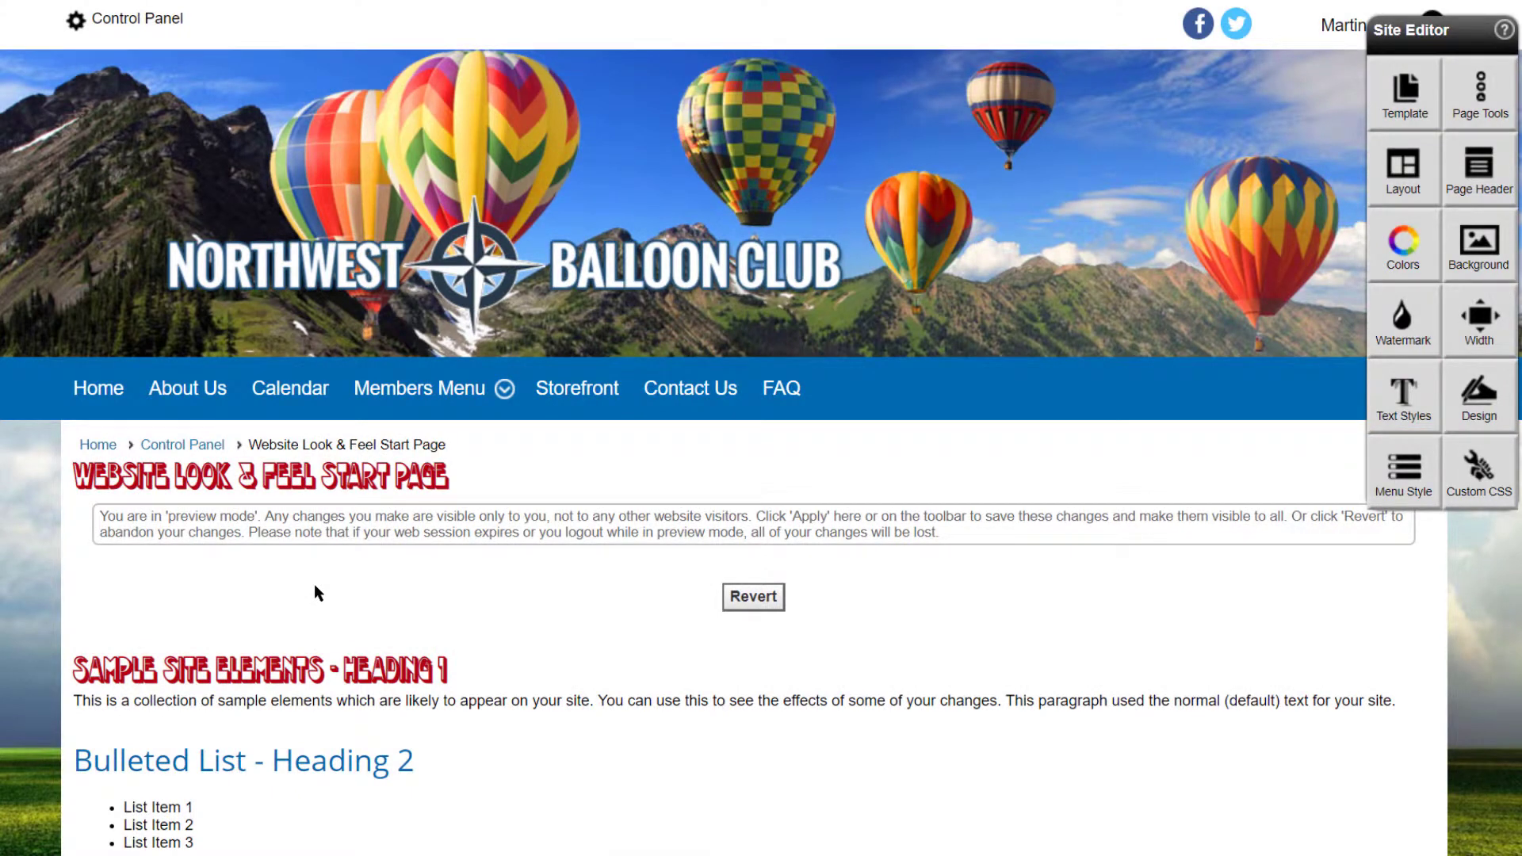
left_click(753, 596)
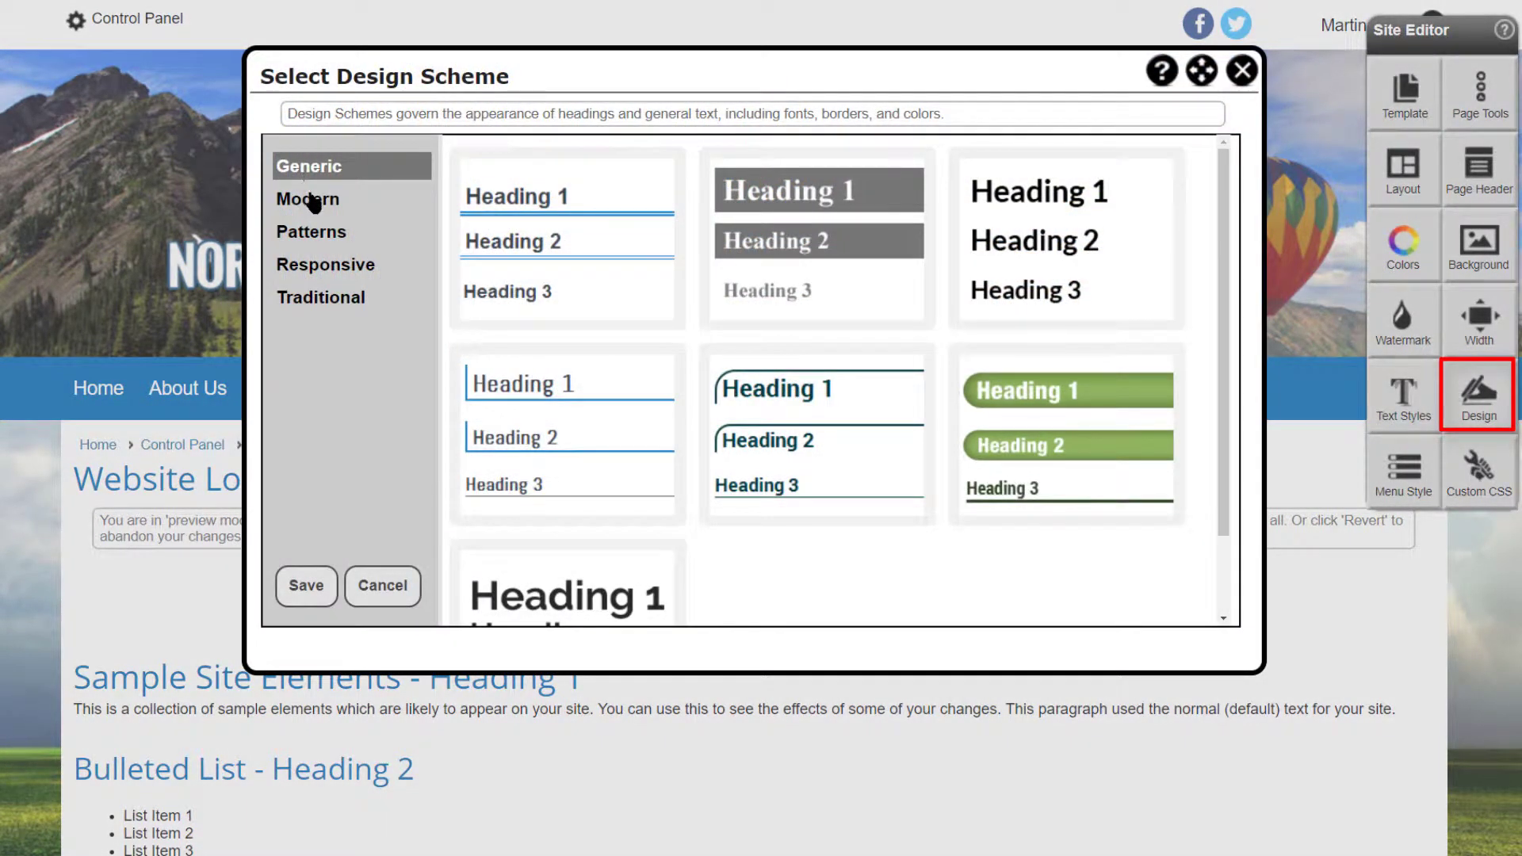
Apply the Patterns design scheme with red banner headings, and revert it.
left_click(315, 205)
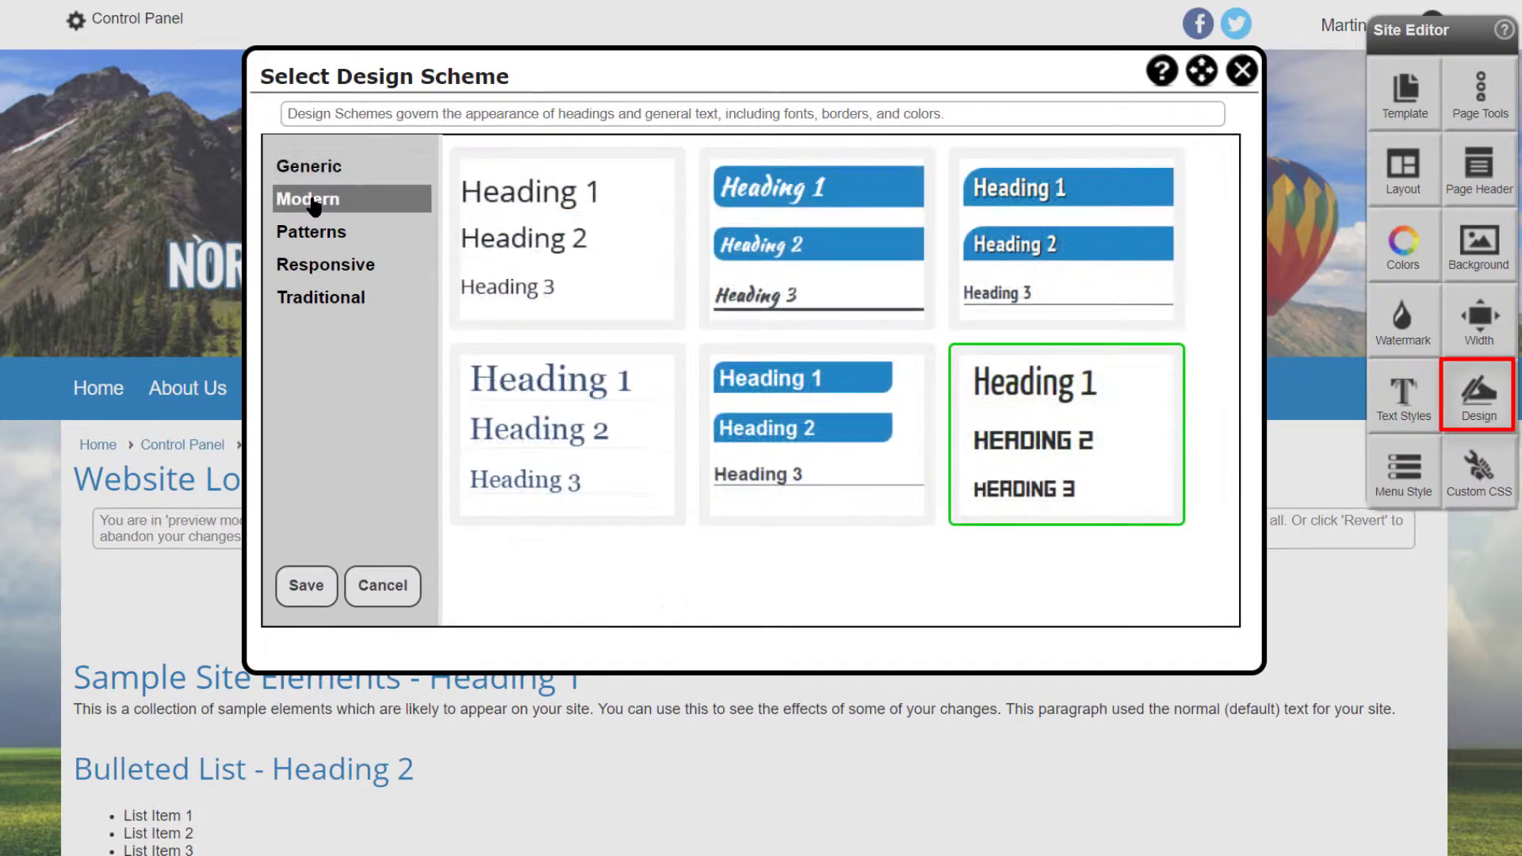
left_click(315, 235)
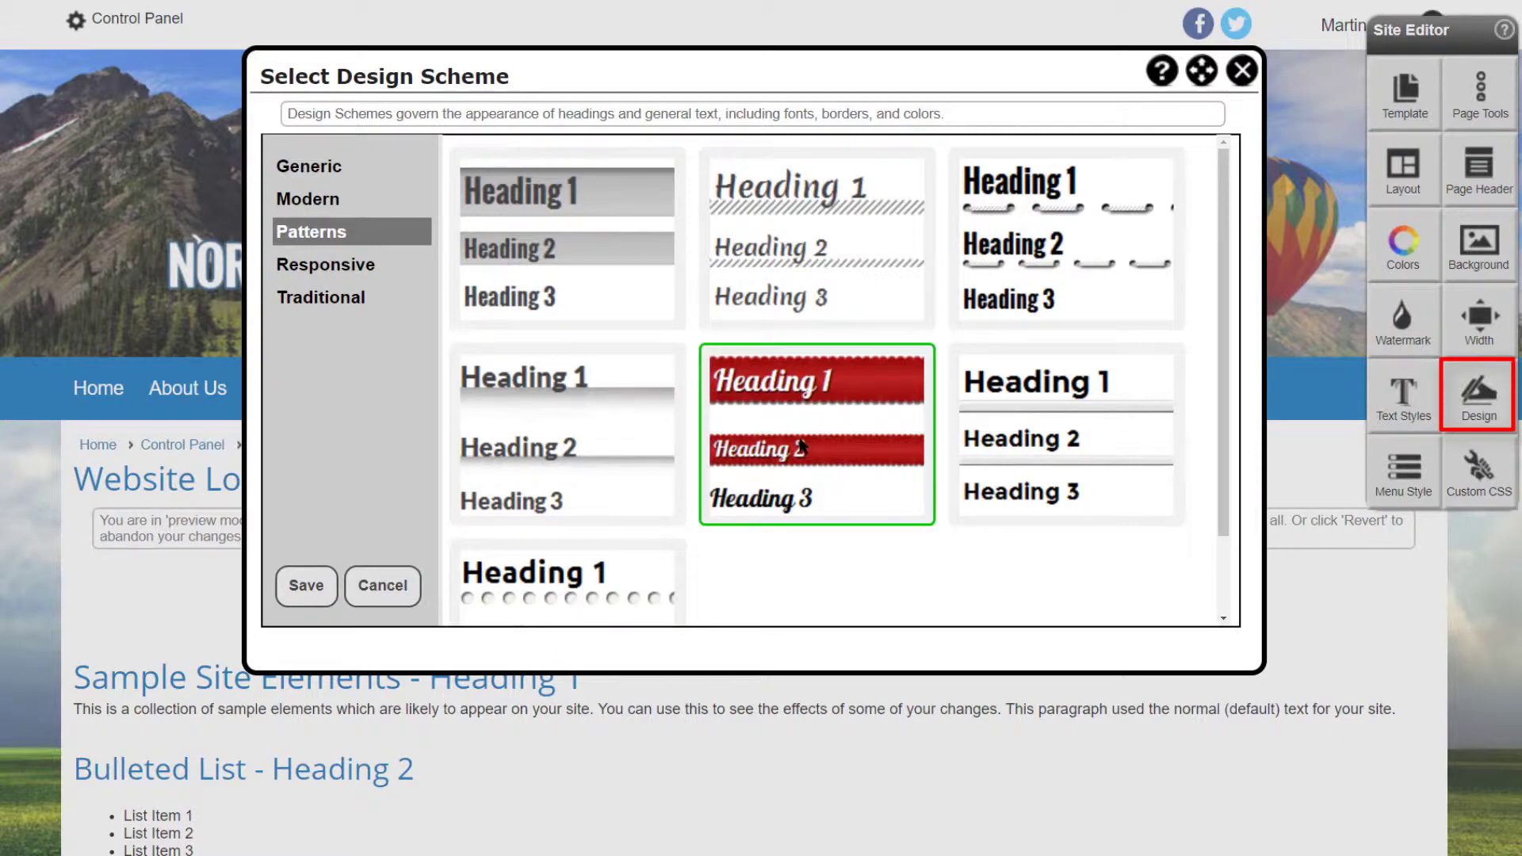
left_click(315, 588)
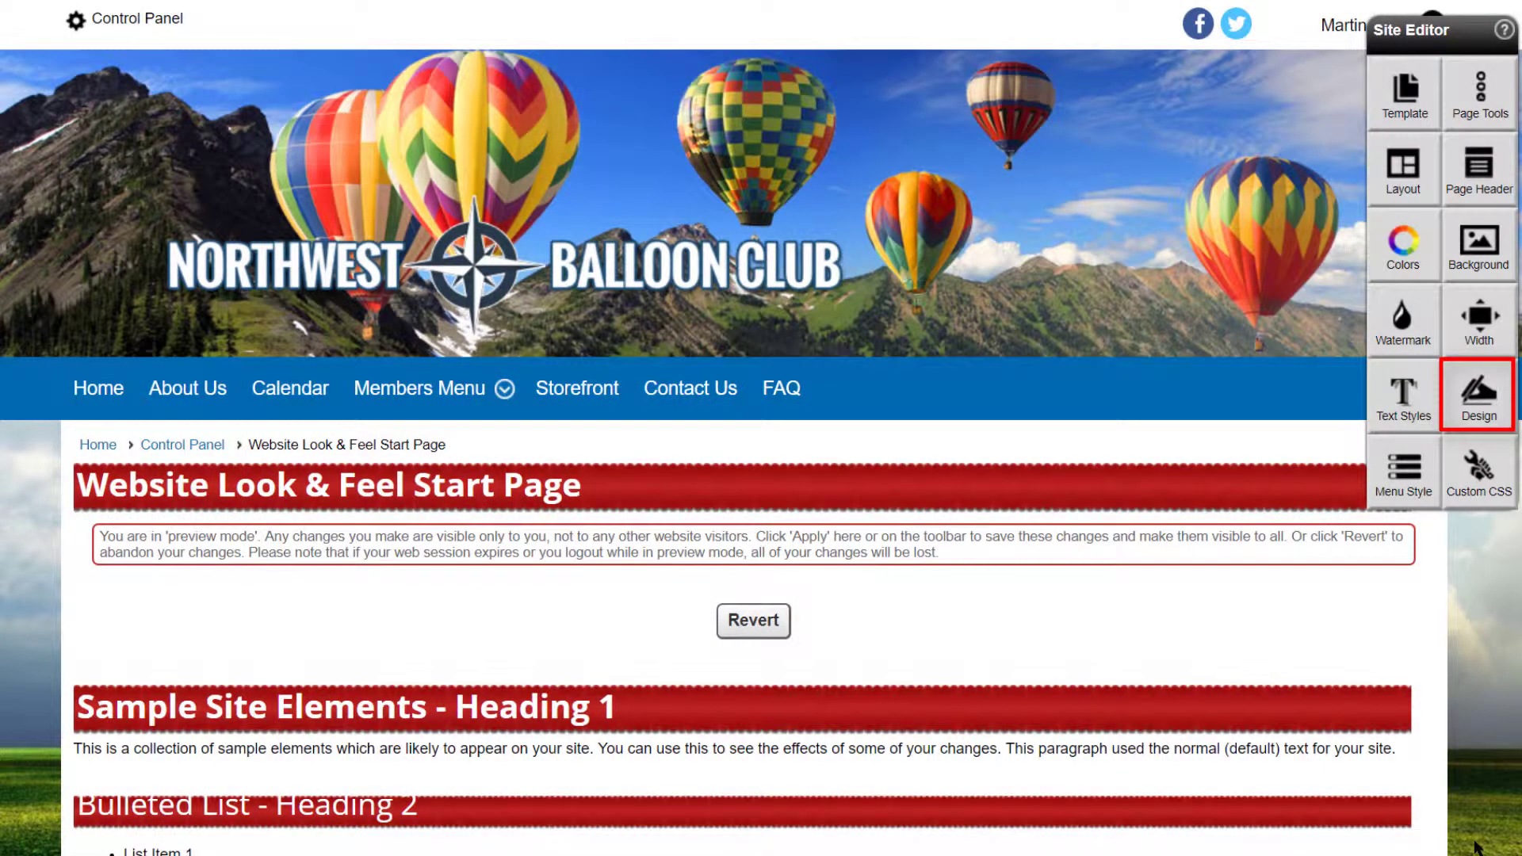
left_click(752, 621)
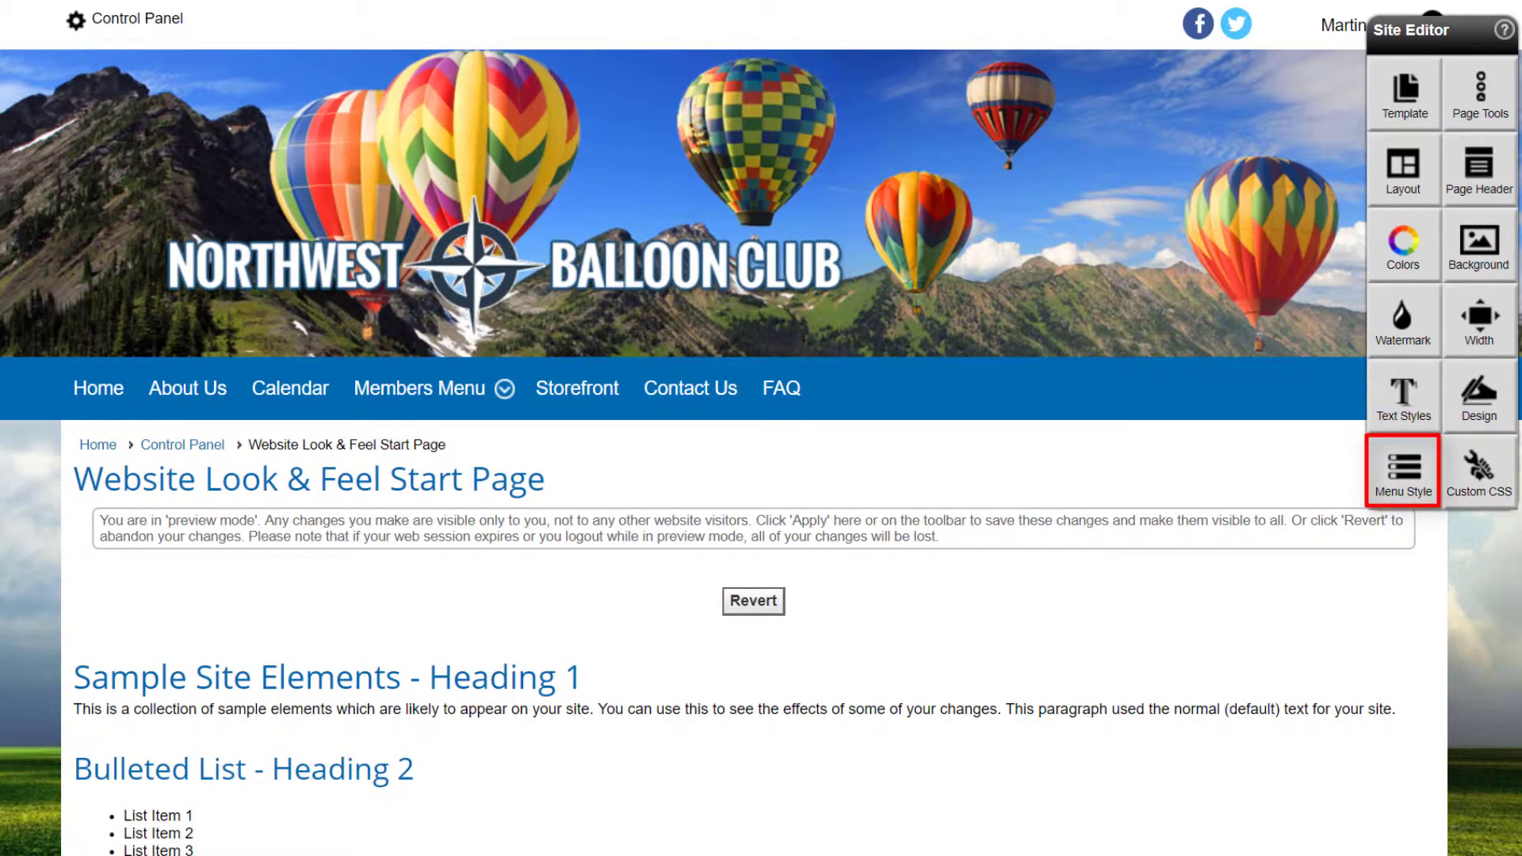
Browse the menu styles, and apply the Modern black menu bar with the red highlight above the Home item.
left_click(1403, 471)
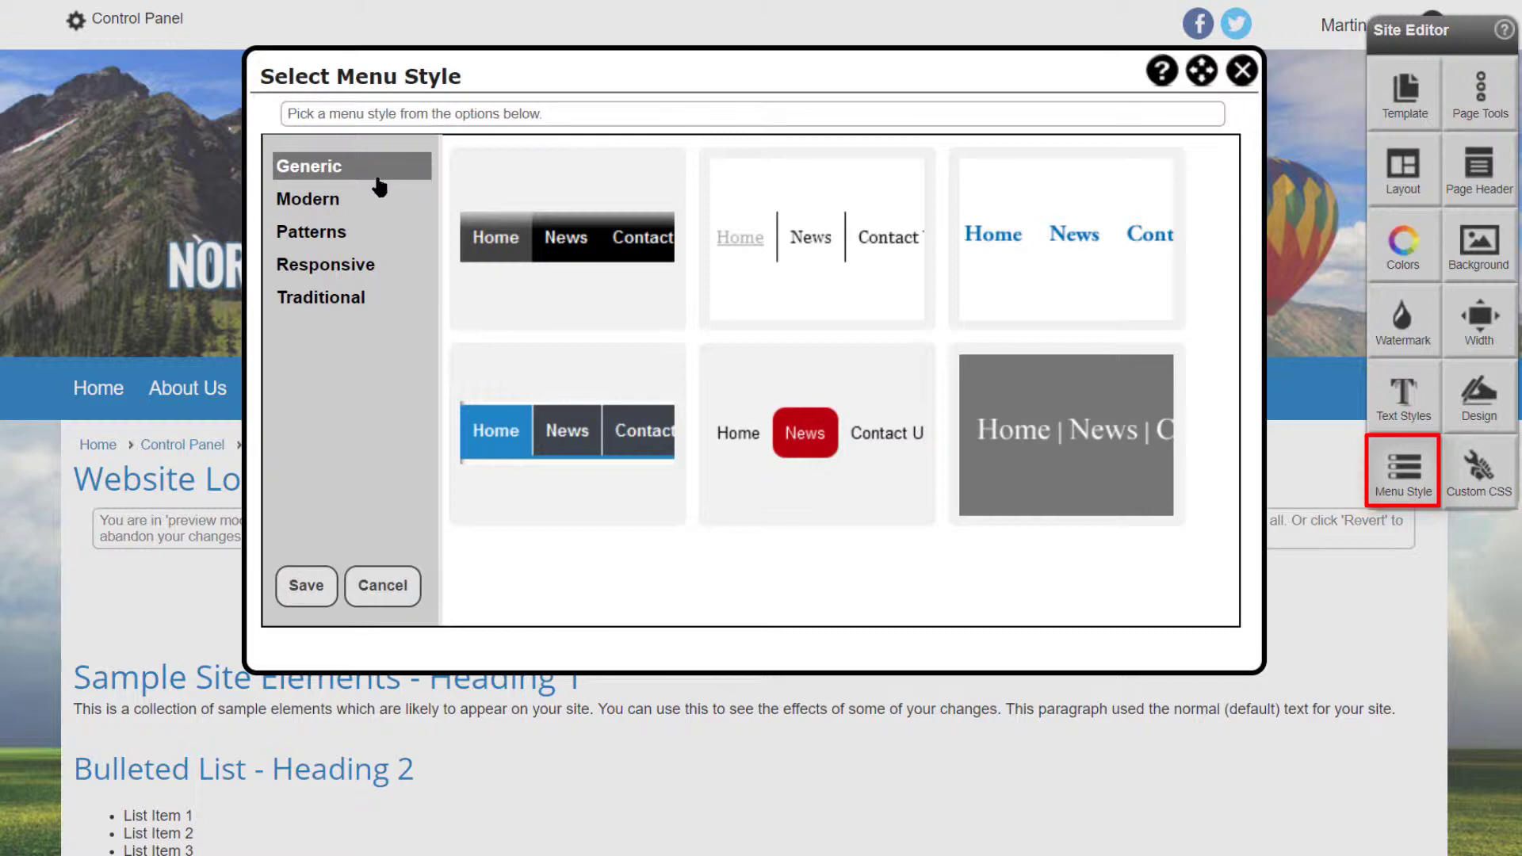
left_click(371, 204)
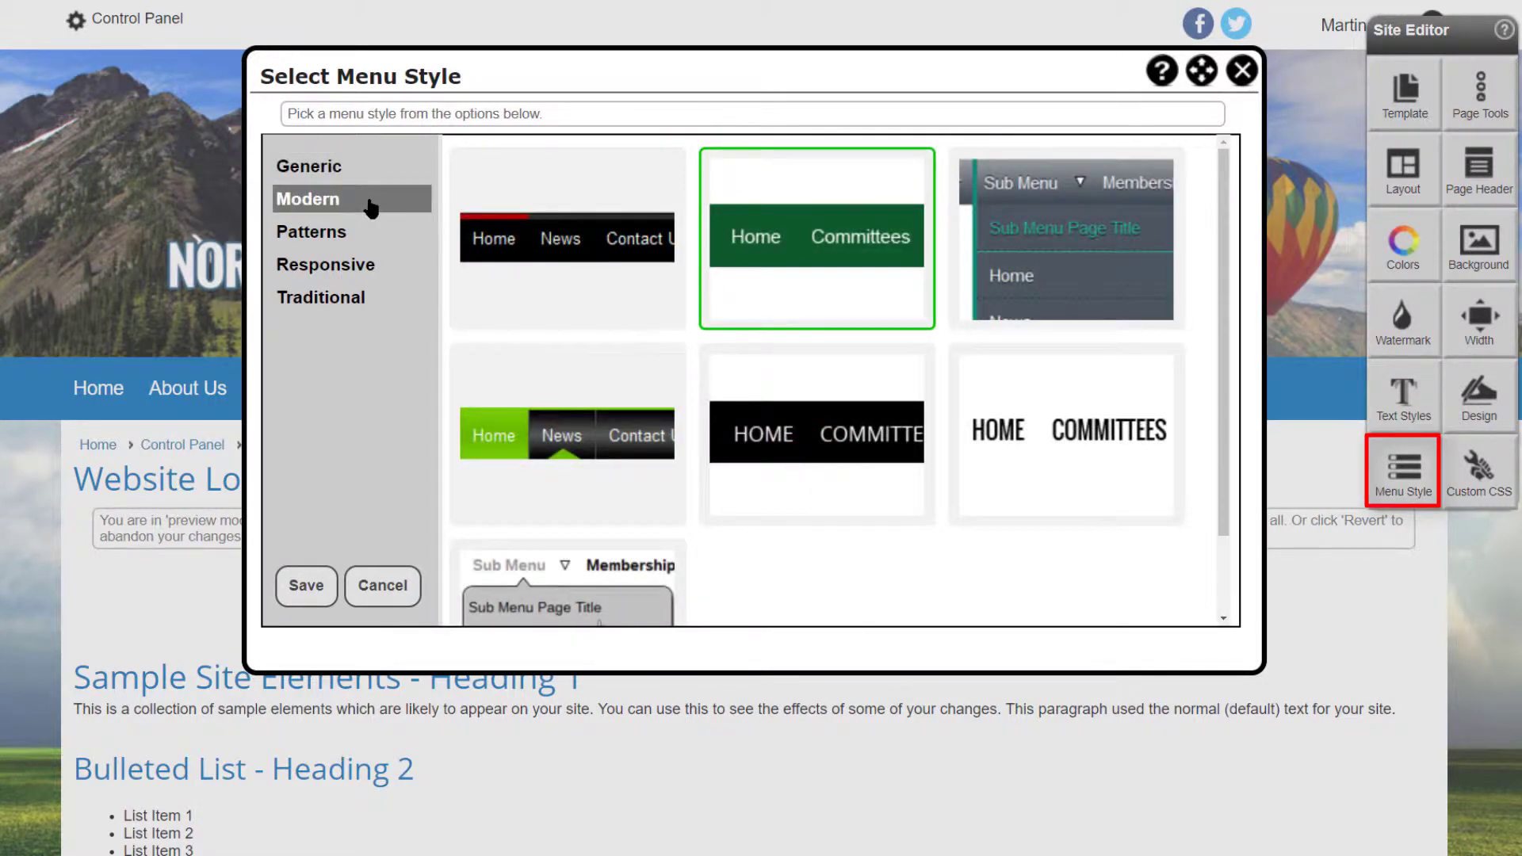
left_click(369, 236)
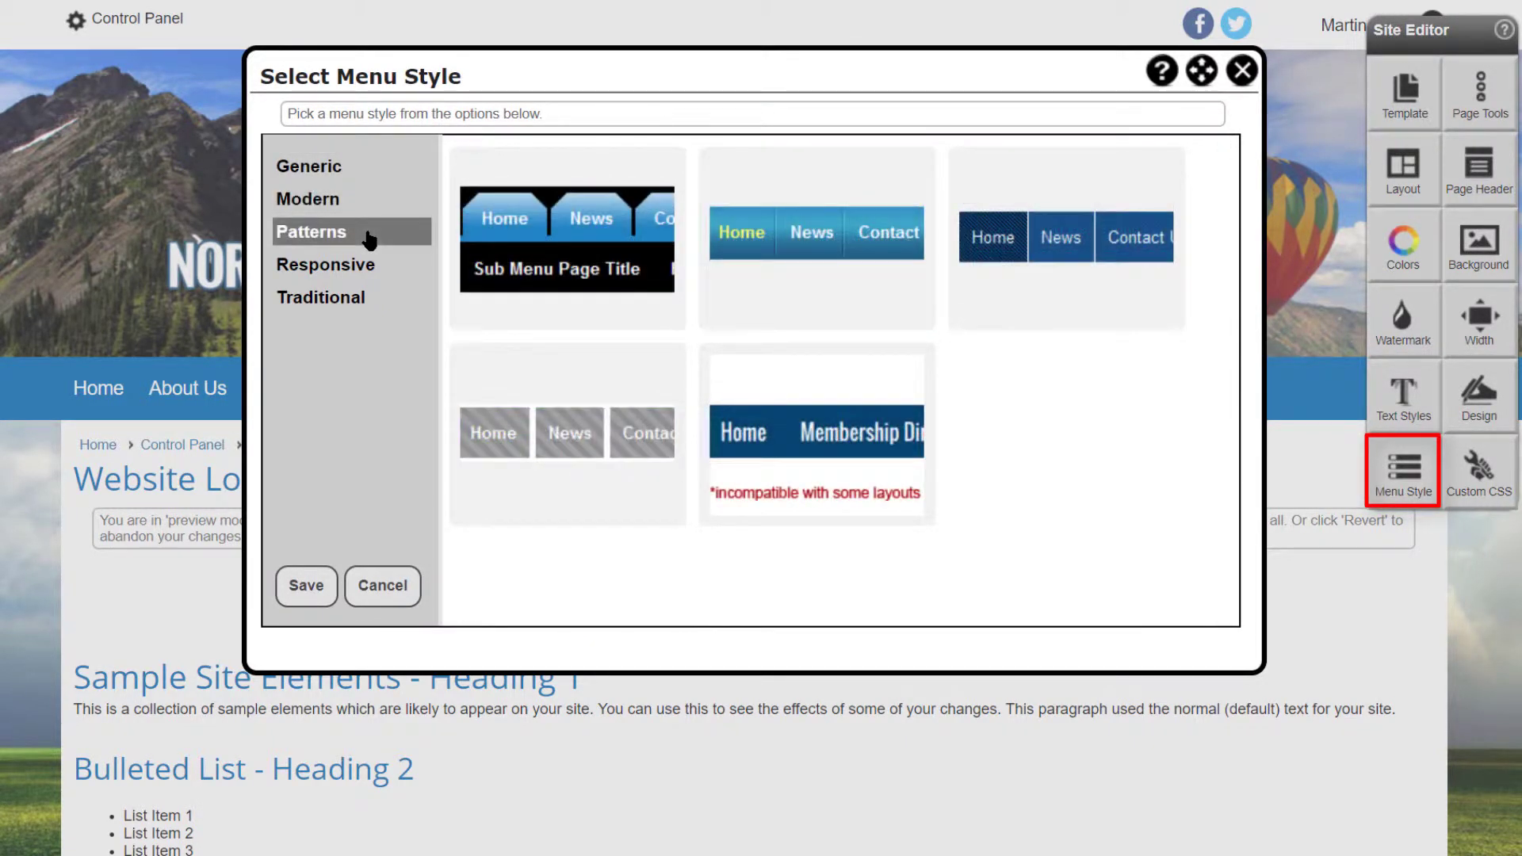
left_click(358, 203)
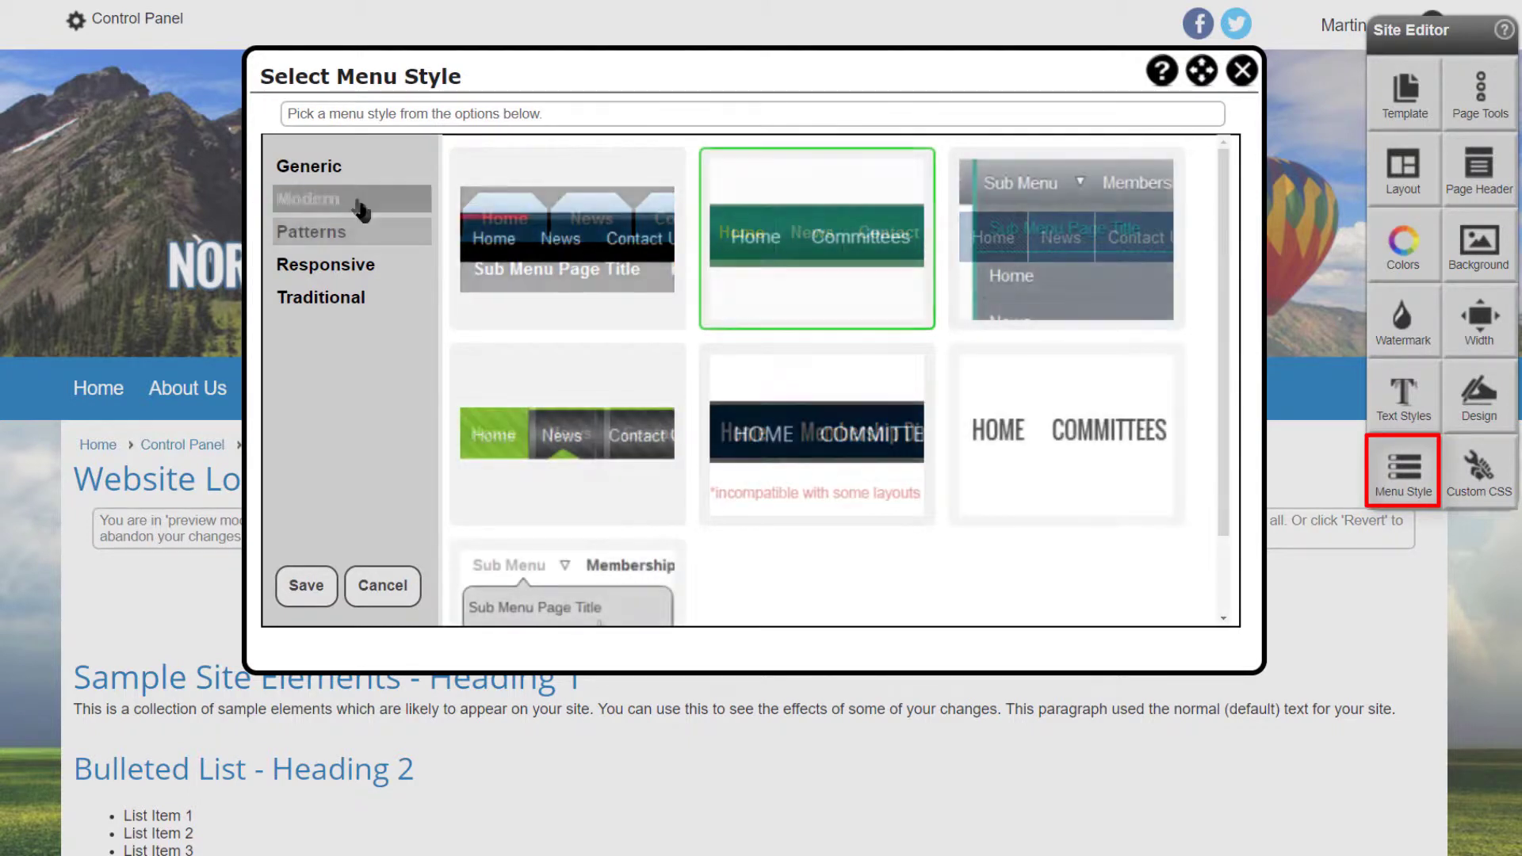
left_click(567, 238)
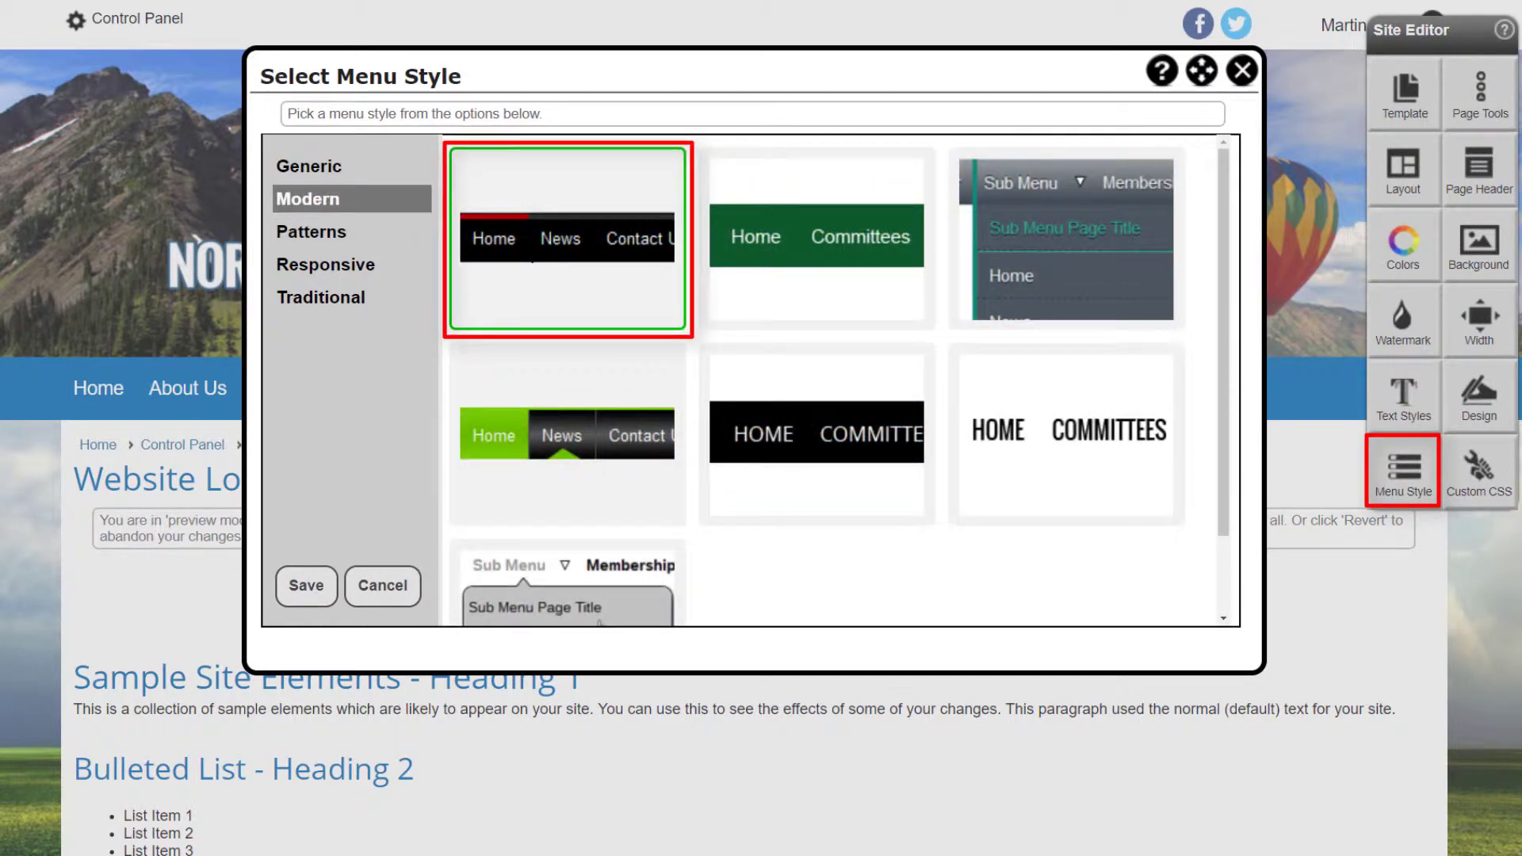
left_click(302, 602)
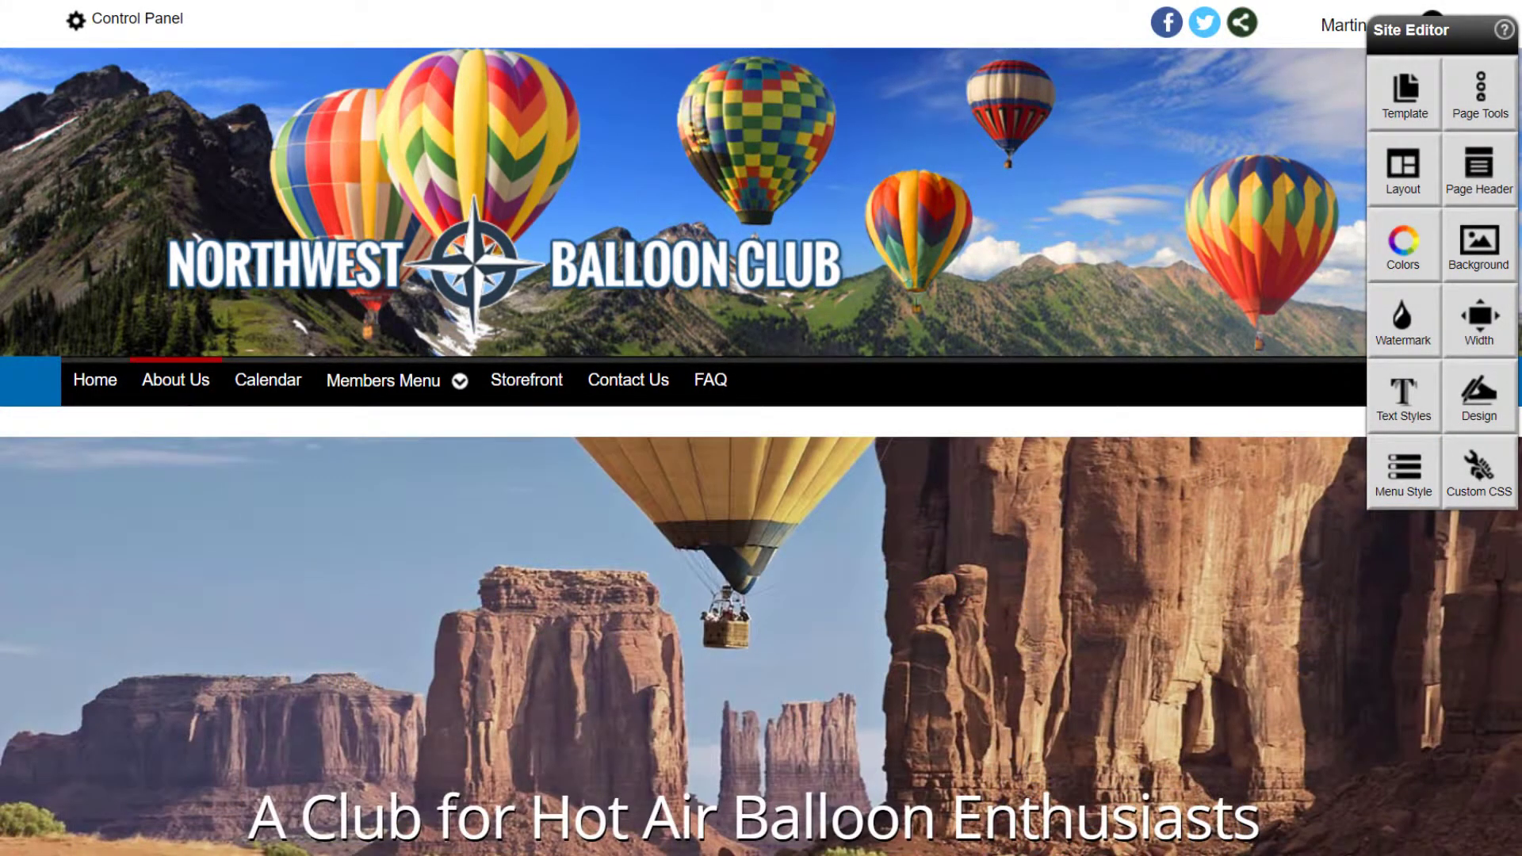
mouse_move(383, 380)
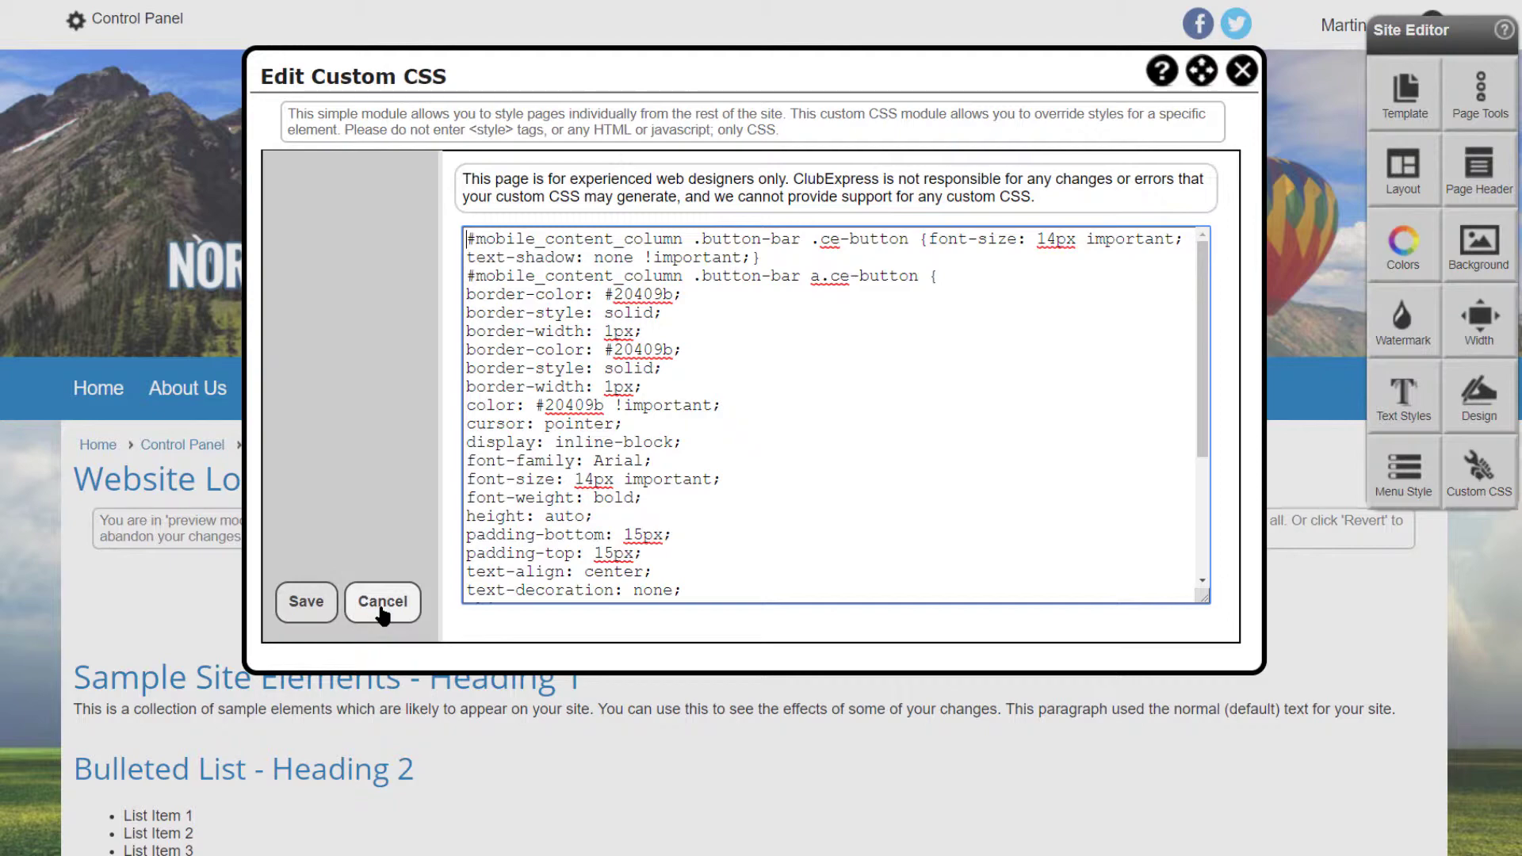
Leave the custom CSS without saving, and set the page tools appearance to Sliding.
left_click(382, 604)
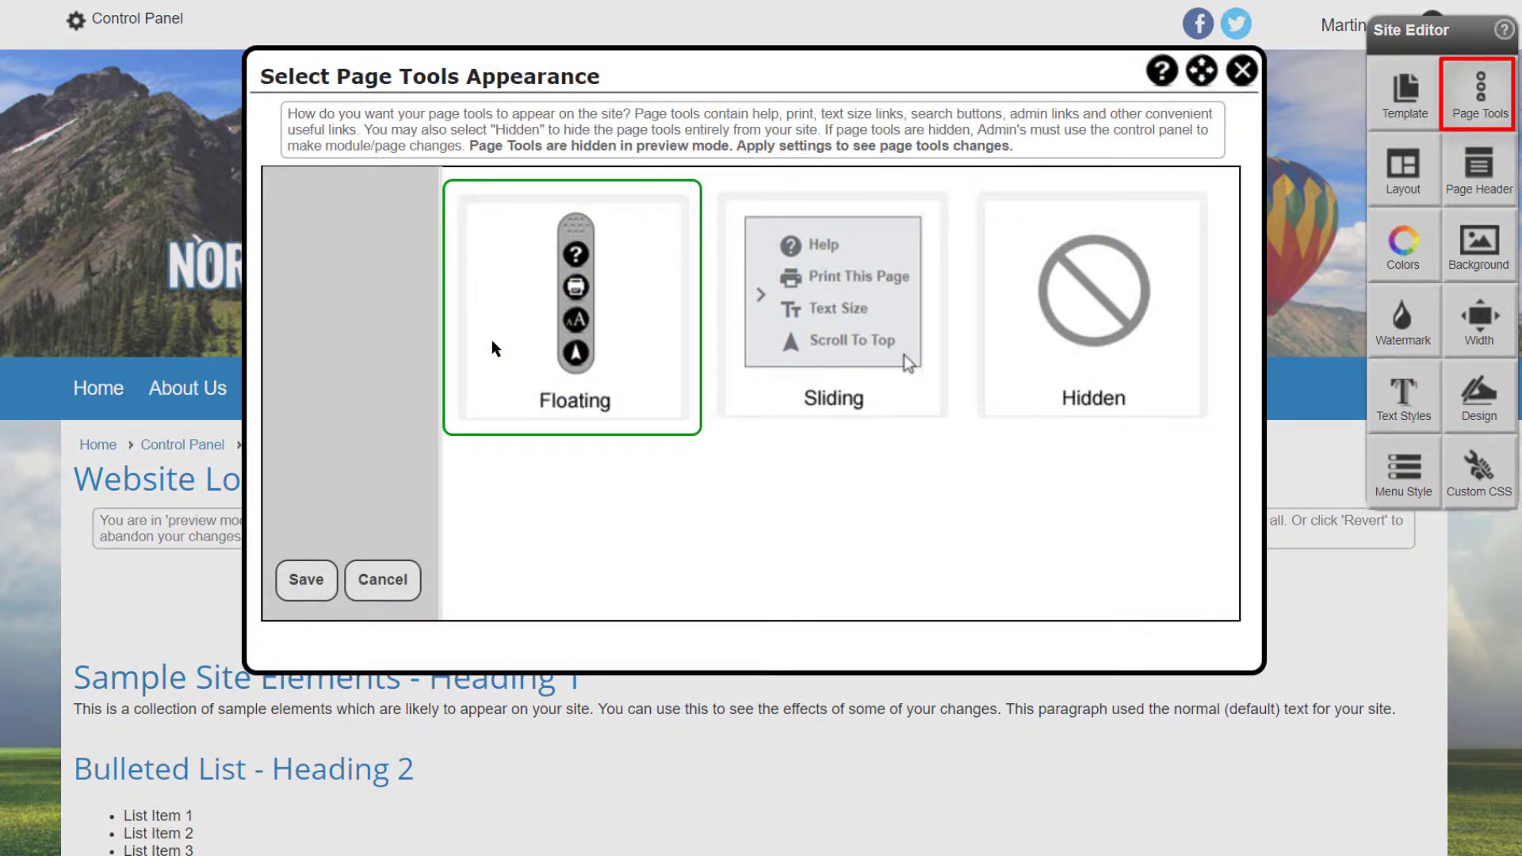
left_click(785, 381)
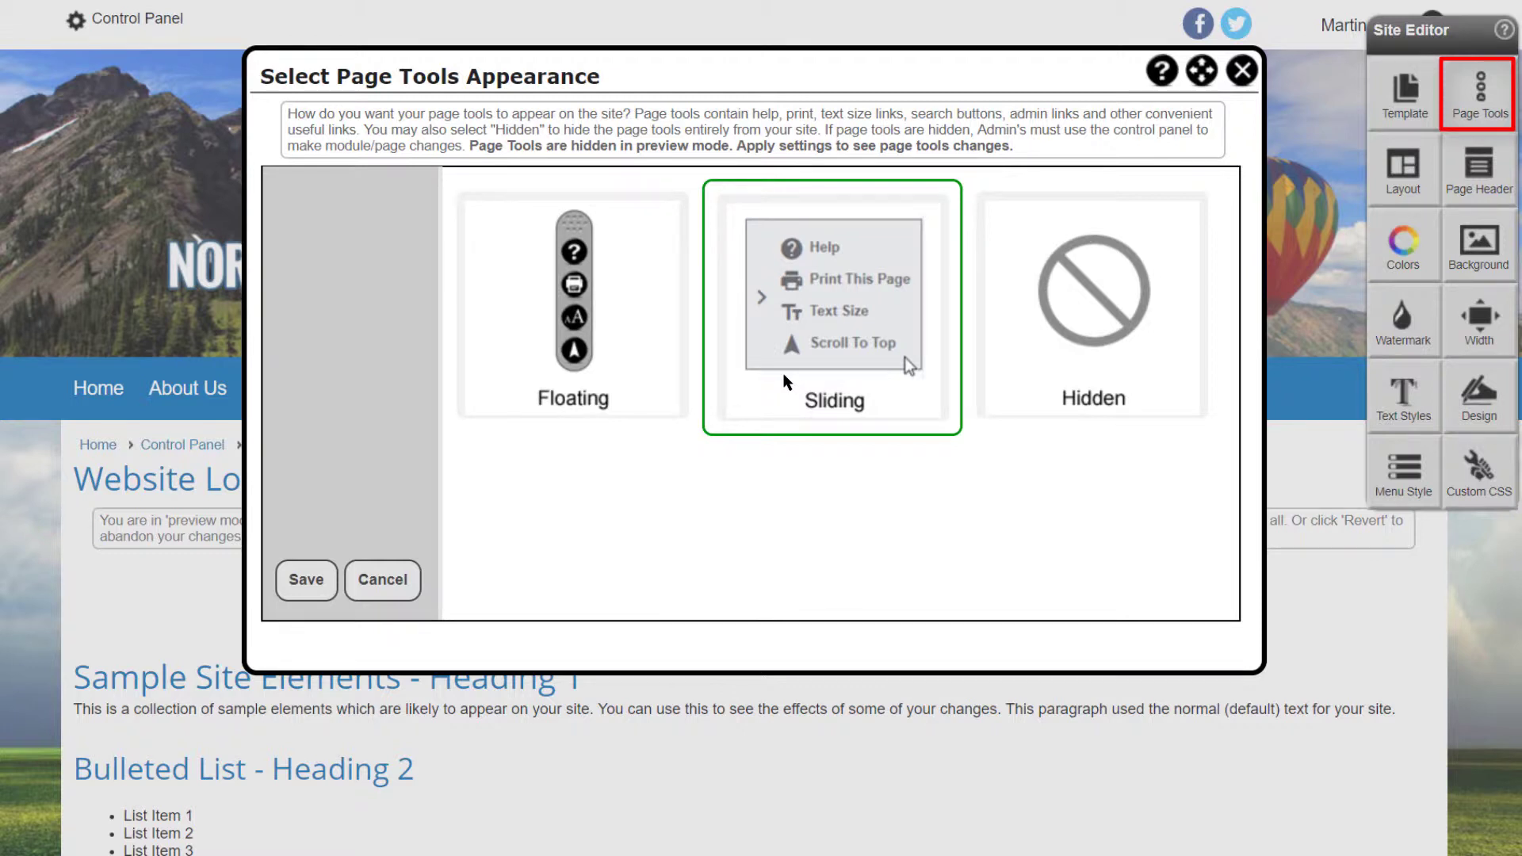
left_click(1049, 381)
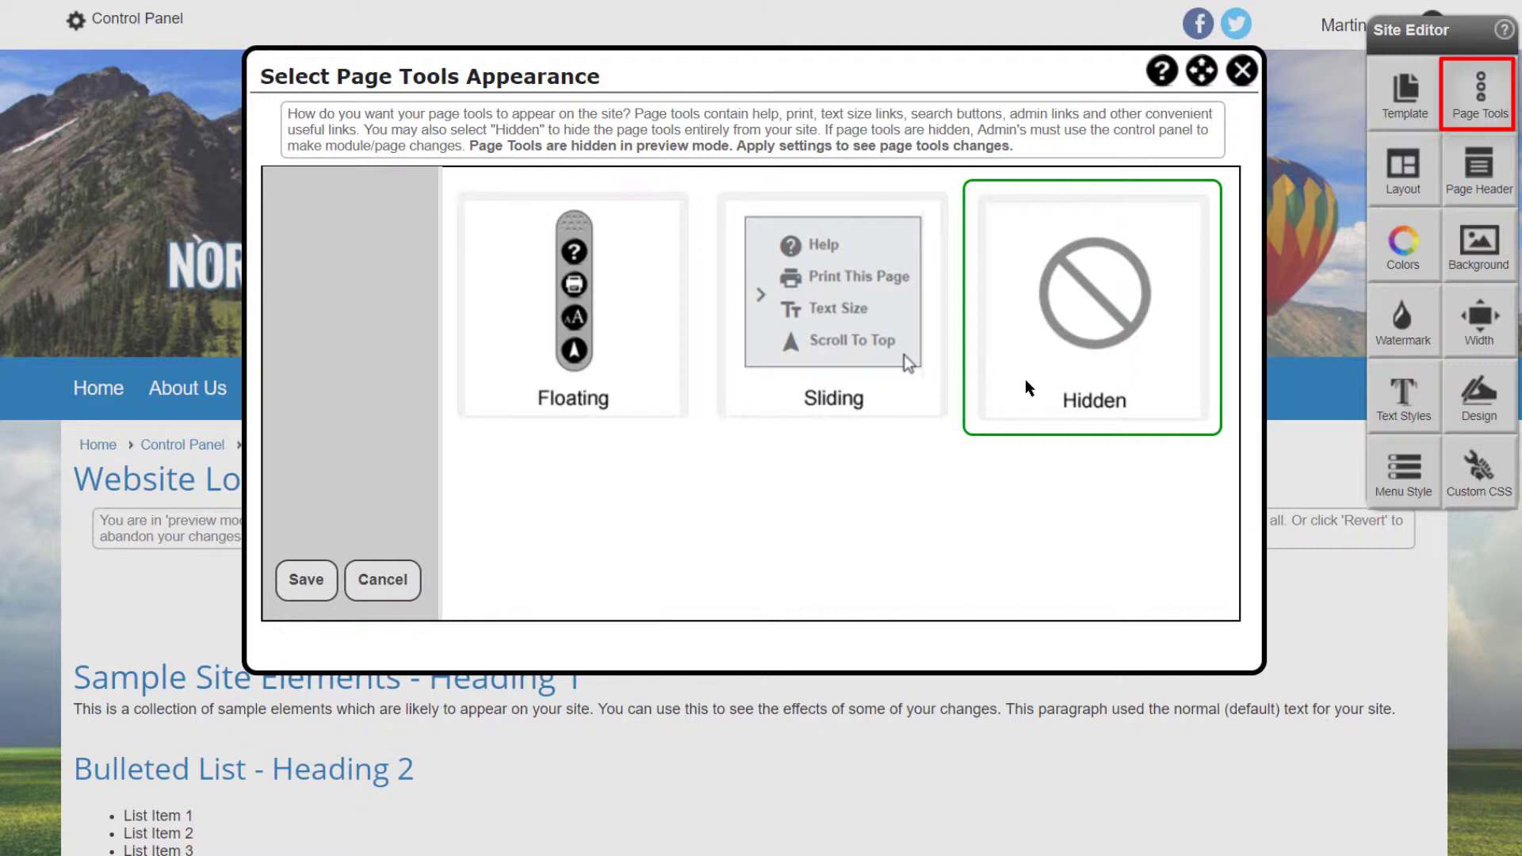
left_click(876, 405)
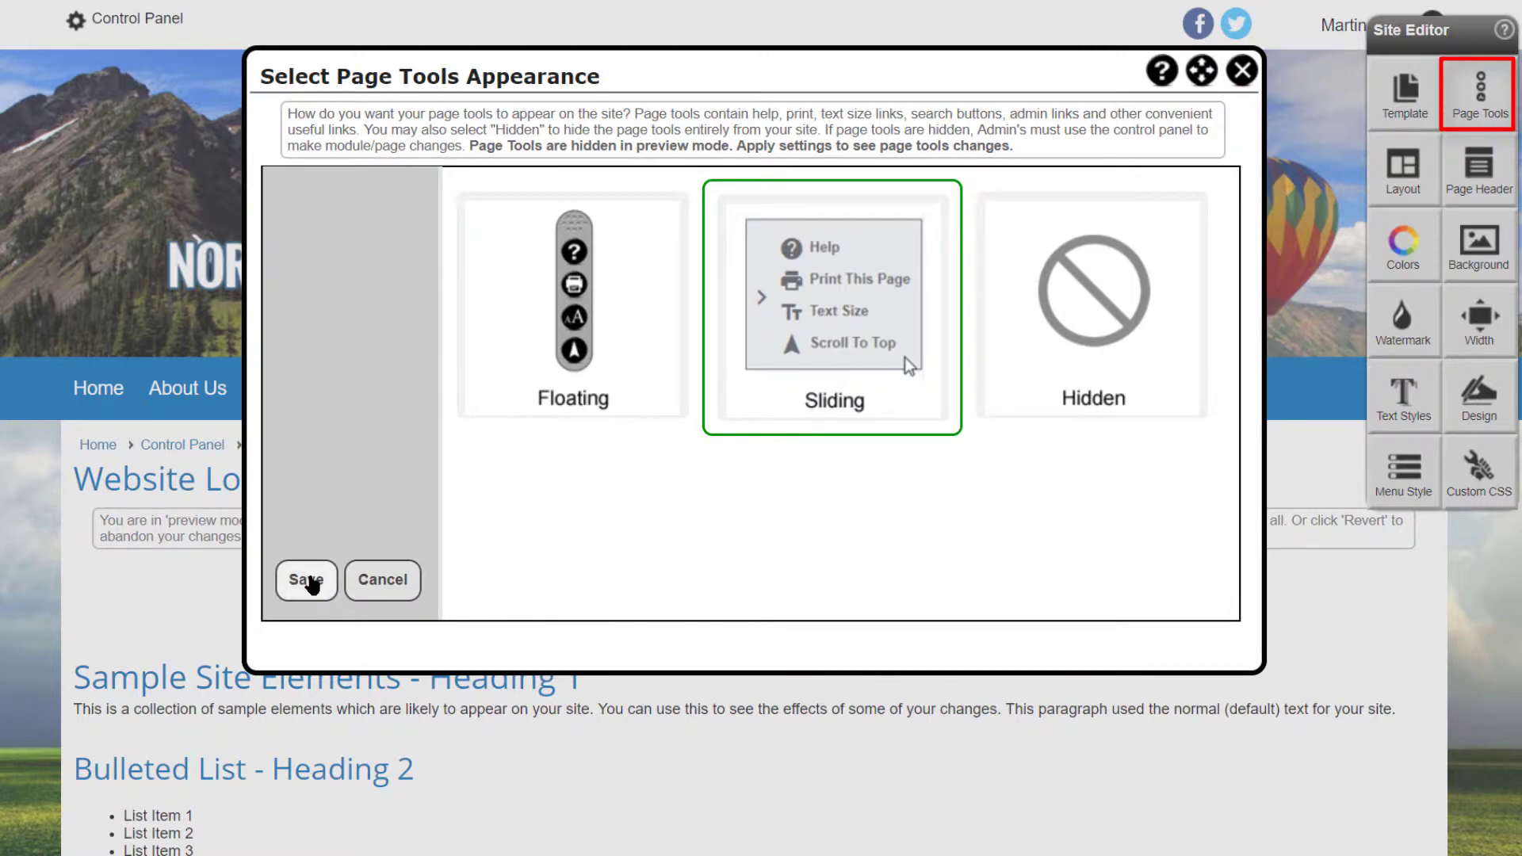
left_click(309, 580)
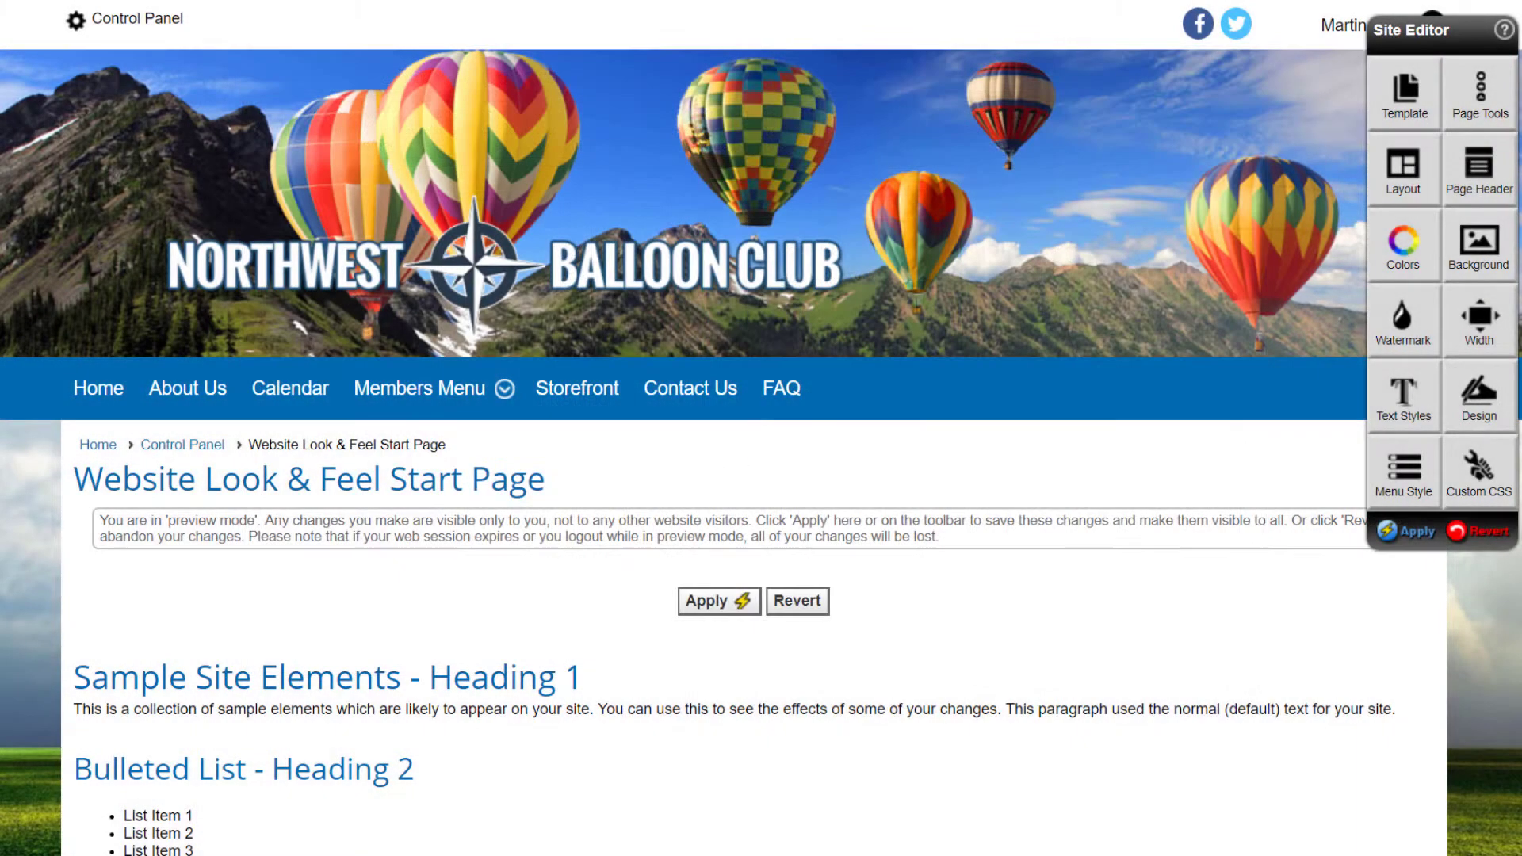